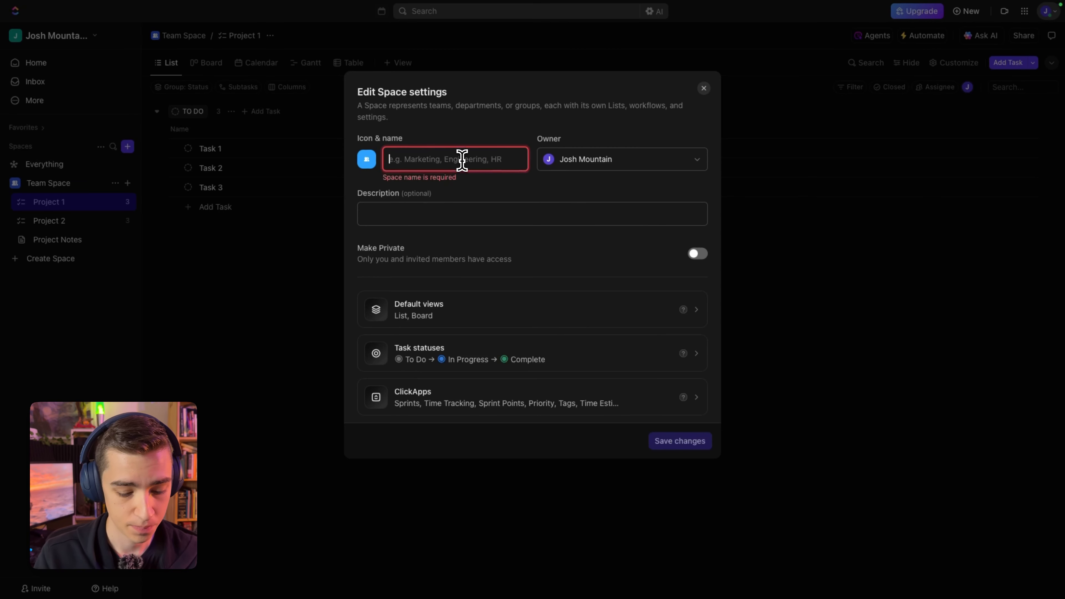
# - Rename the space as DigyetSpace, save the changes, and open the Project 2 list
pyautogui.write('DigyetSpace')
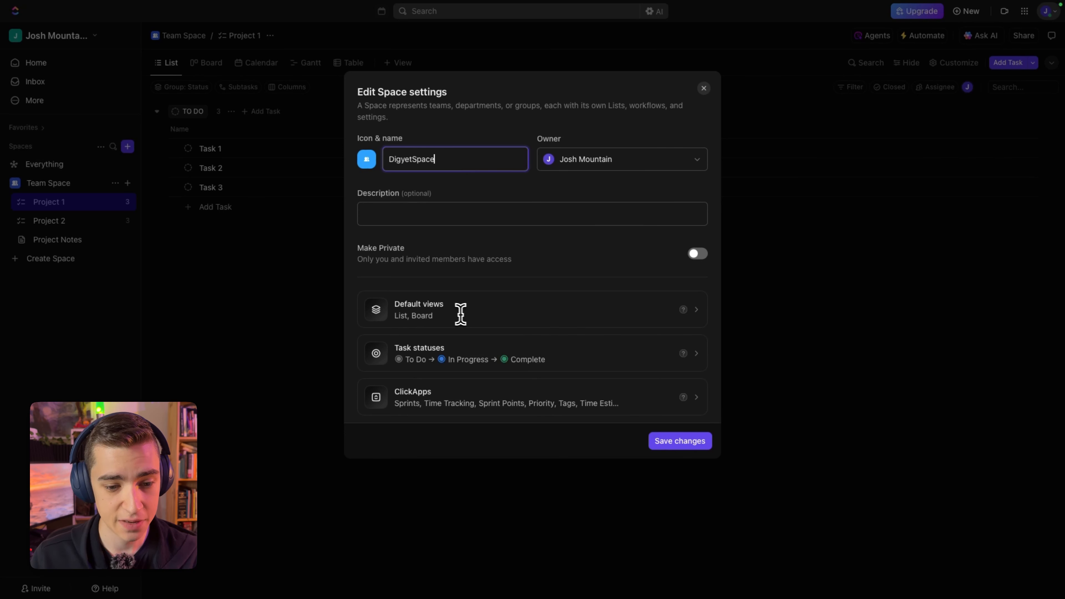
pyautogui.click(680, 441)
pyautogui.click(23, 224)
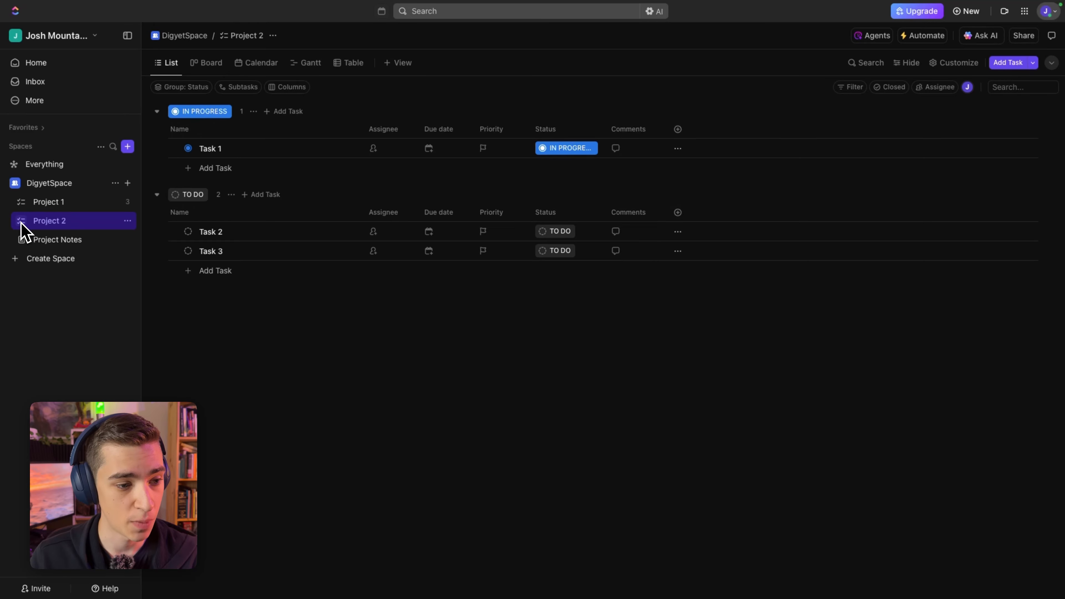
# - Open the Project Notes doc and write "Start writing!" on its Project 1 page
pyautogui.click(50, 244)
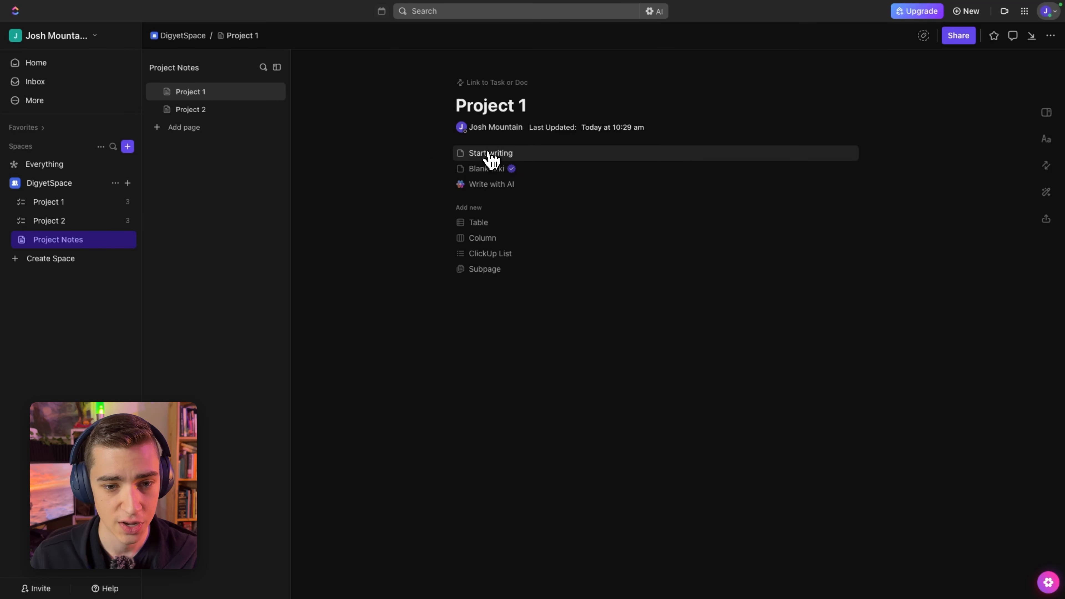
pyautogui.click(464, 157)
pyautogui.write('Start writing!')
# - Insert a checklist below the text with the items Film video, Edit video and Post video
pyautogui.press('Return')
pyautogui.write('/')
pyautogui.scroll(-10, 520, 303)
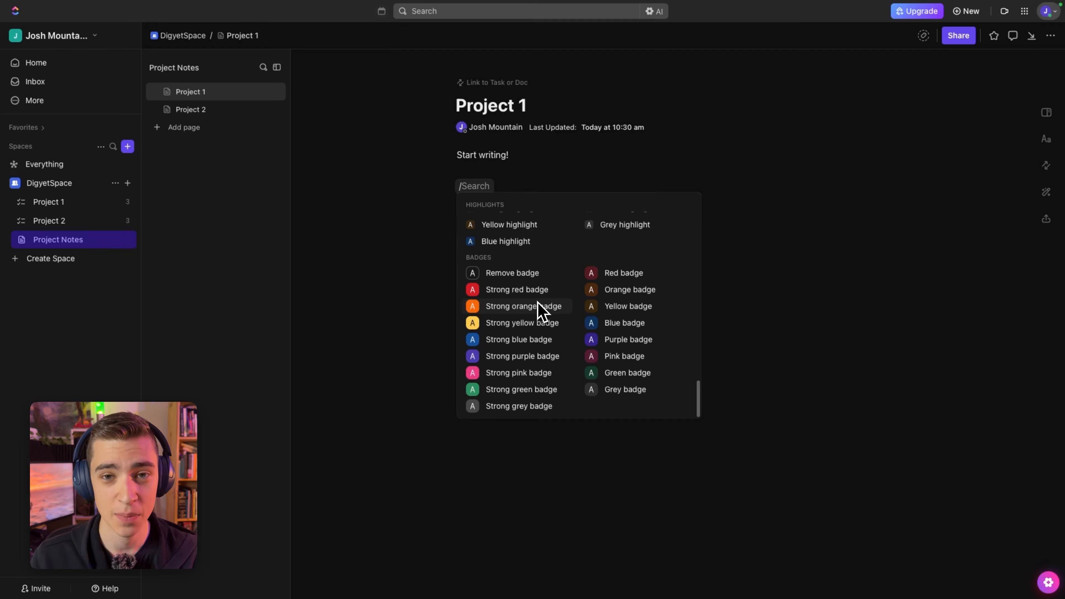
pyautogui.scroll(10, 541, 311)
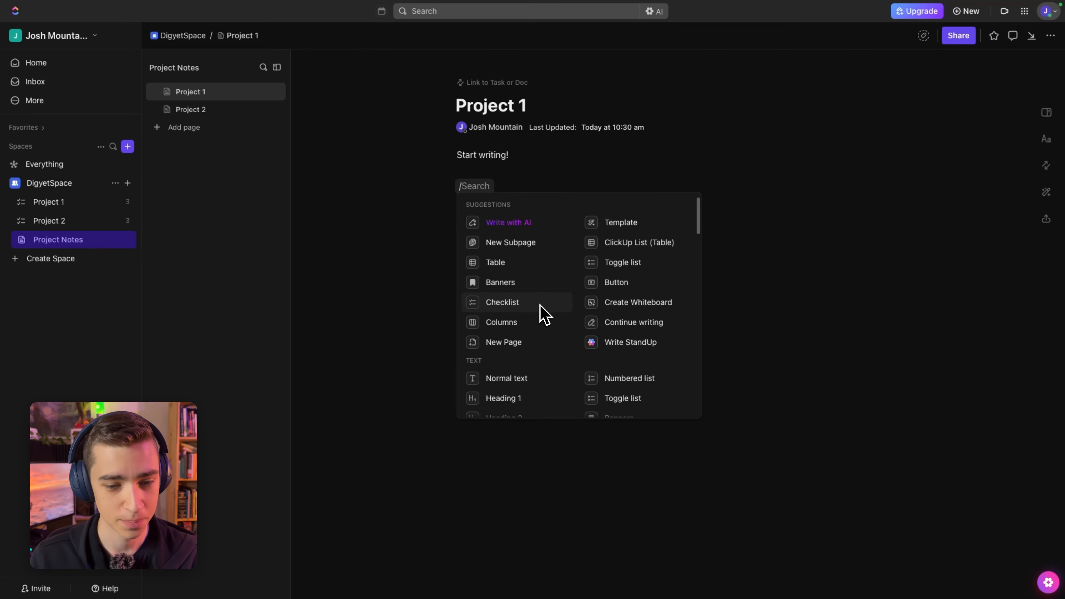
pyautogui.click(512, 303)
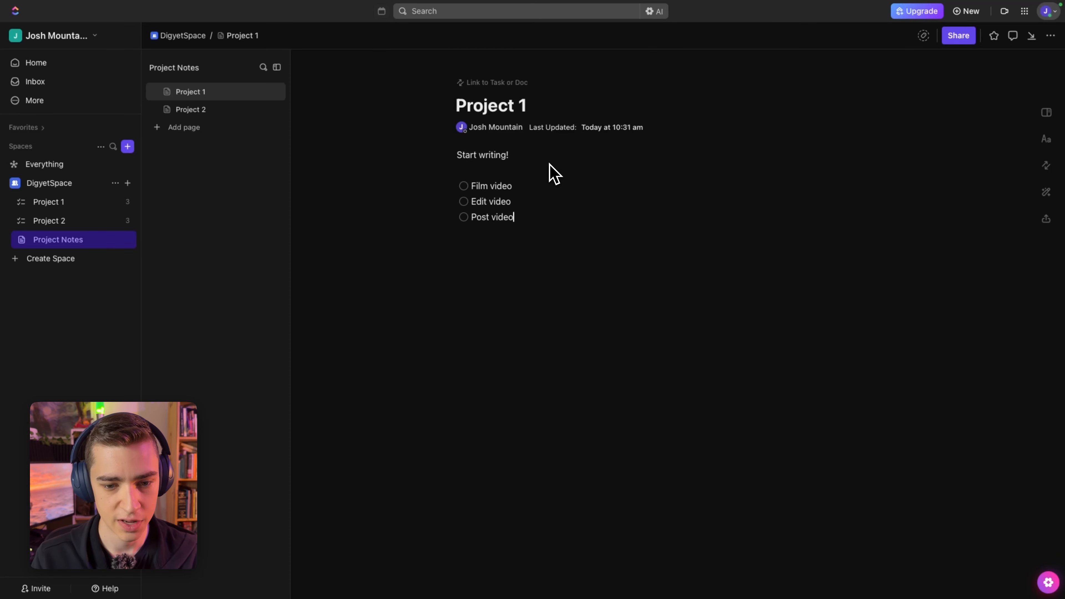
# - Browse the slash commands below the checklist, including the text, embed, AI, text color and highlight options
pyautogui.press('Return')
pyautogui.write('/')
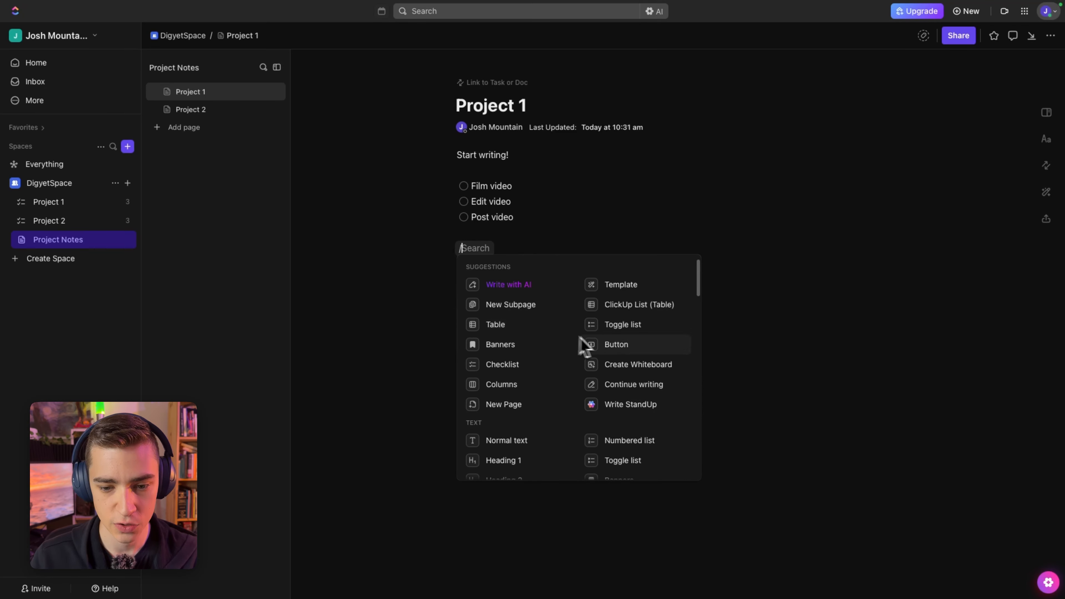
pyautogui.scroll(-3, 624, 315)
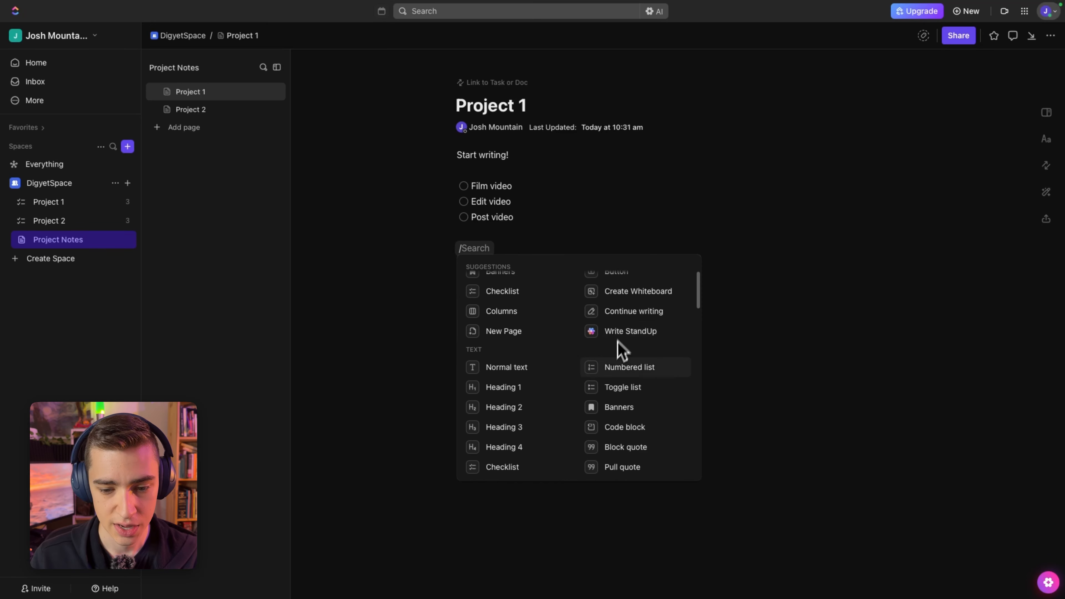
pyautogui.scroll(-10, 623, 350)
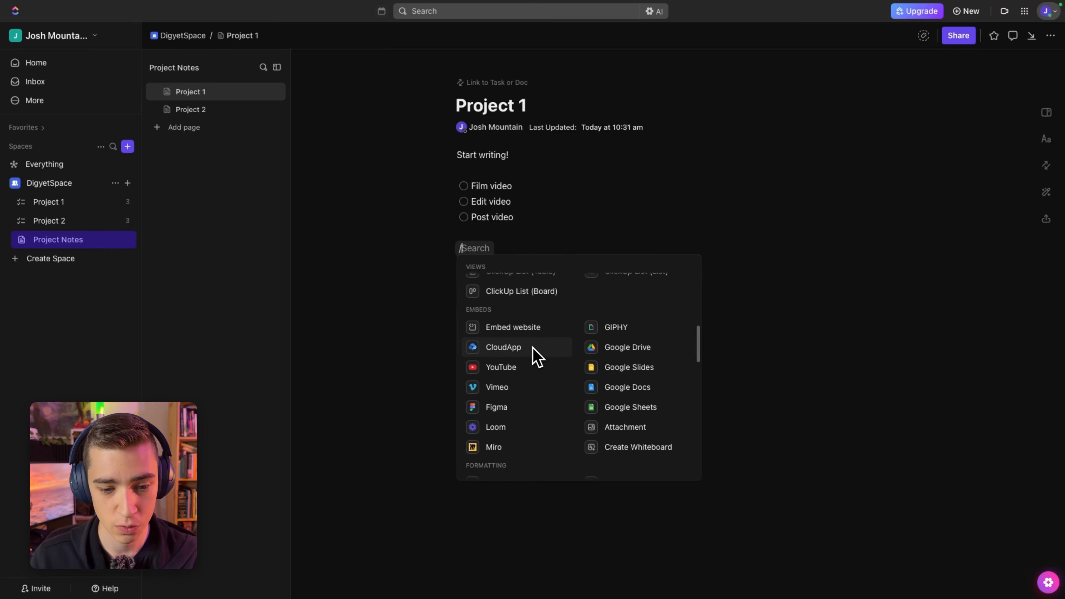
pyautogui.scroll(-10, 527, 344)
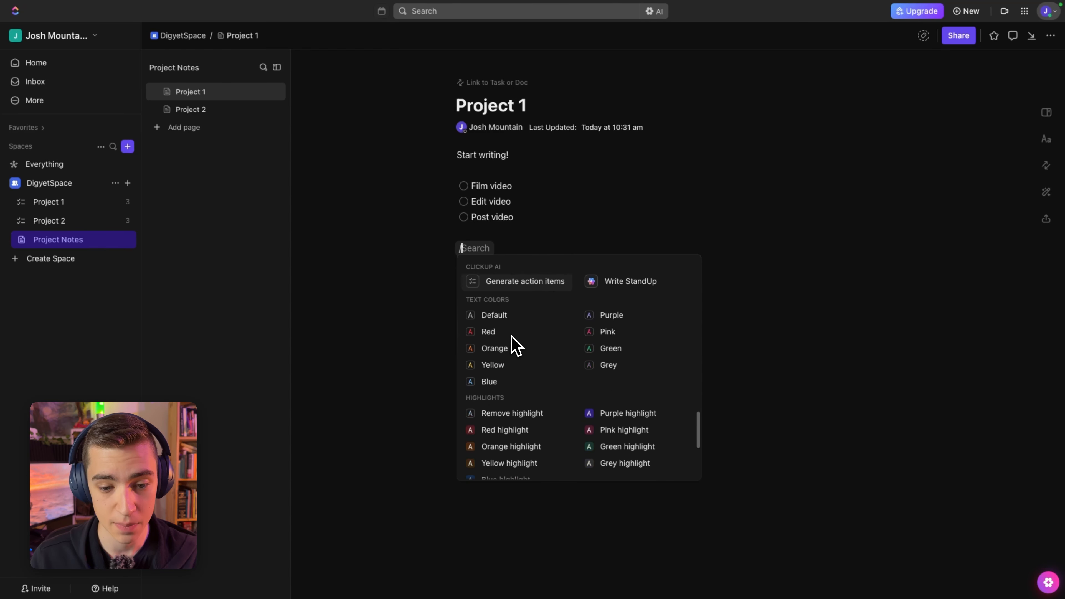
pyautogui.scroll(-5, 512, 347)
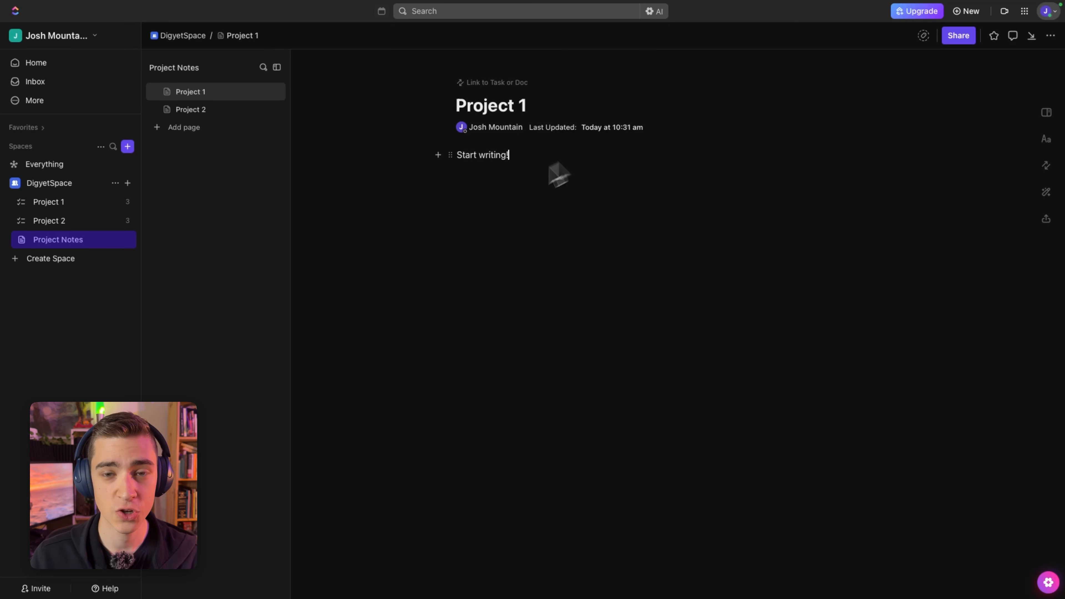
# - Open the Project 1 list and look through its Board, Calendar and Gantt views
pyautogui.click(78, 208)
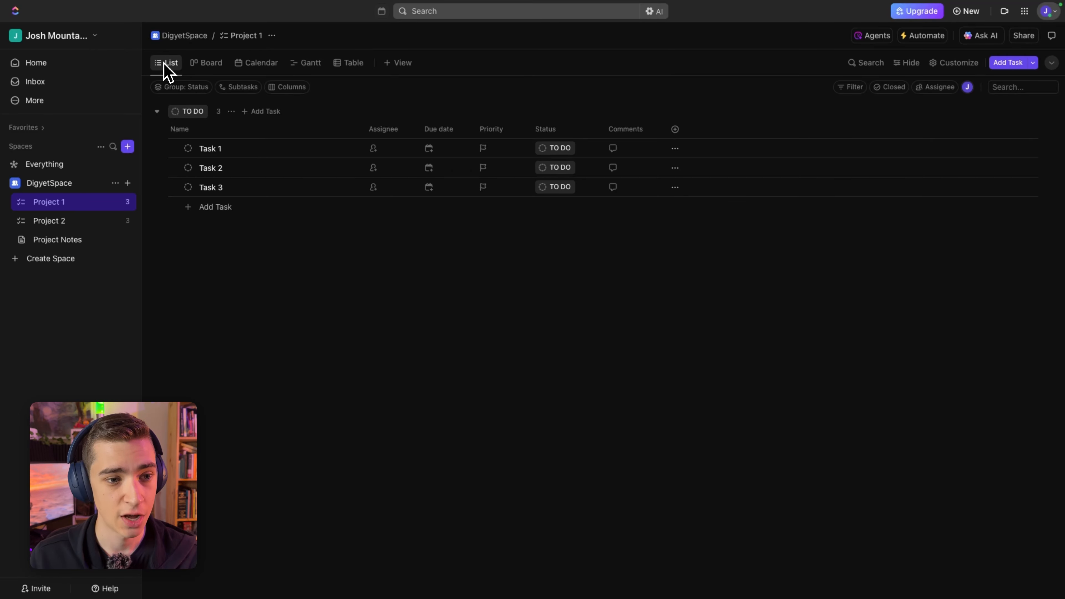
pyautogui.click(207, 65)
pyautogui.click(262, 65)
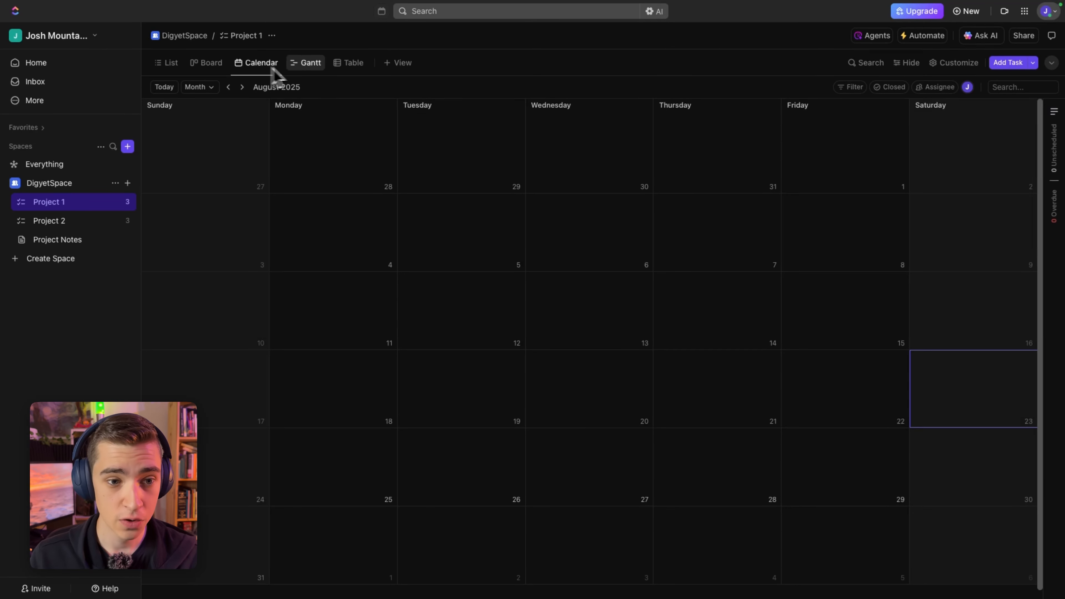
pyautogui.click(308, 65)
# - Examine the view types and embeds that can be added to Project 1
pyautogui.click(397, 63)
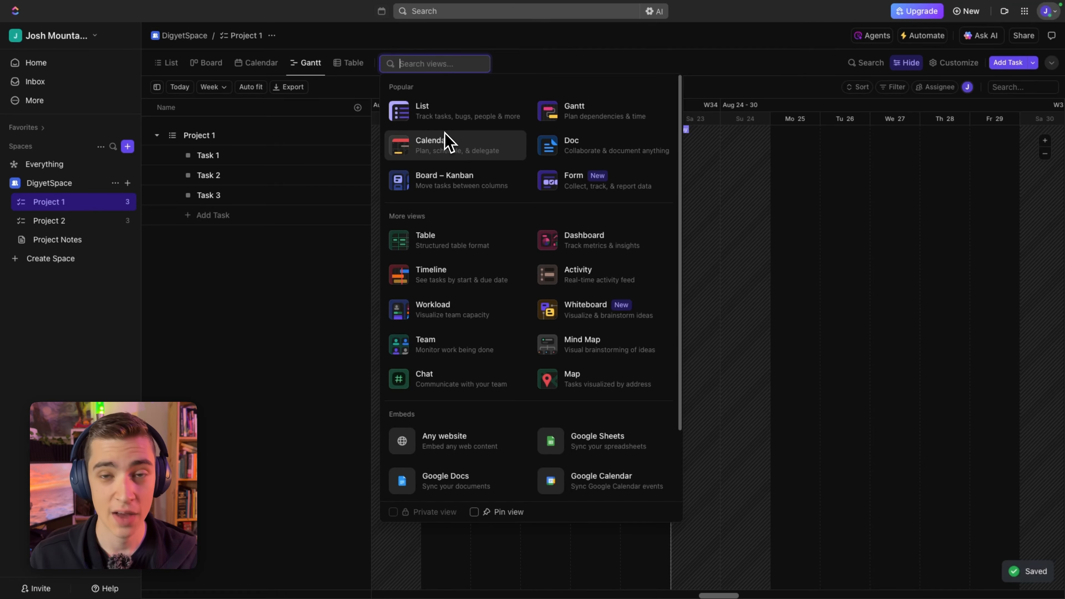
pyautogui.scroll(-2, 452, 209)
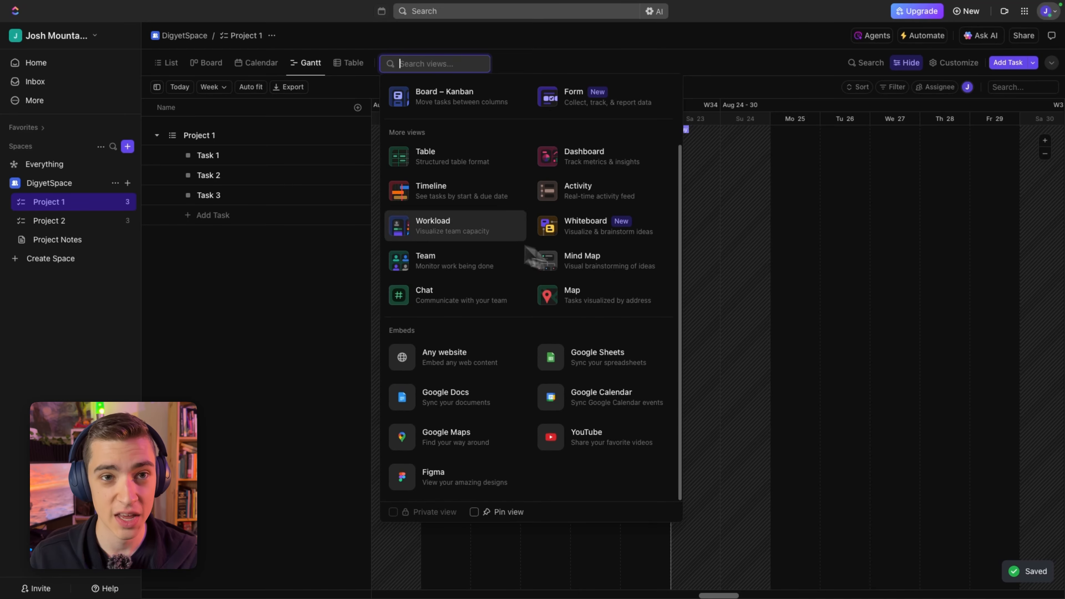
pyautogui.scroll(2, 470, 294)
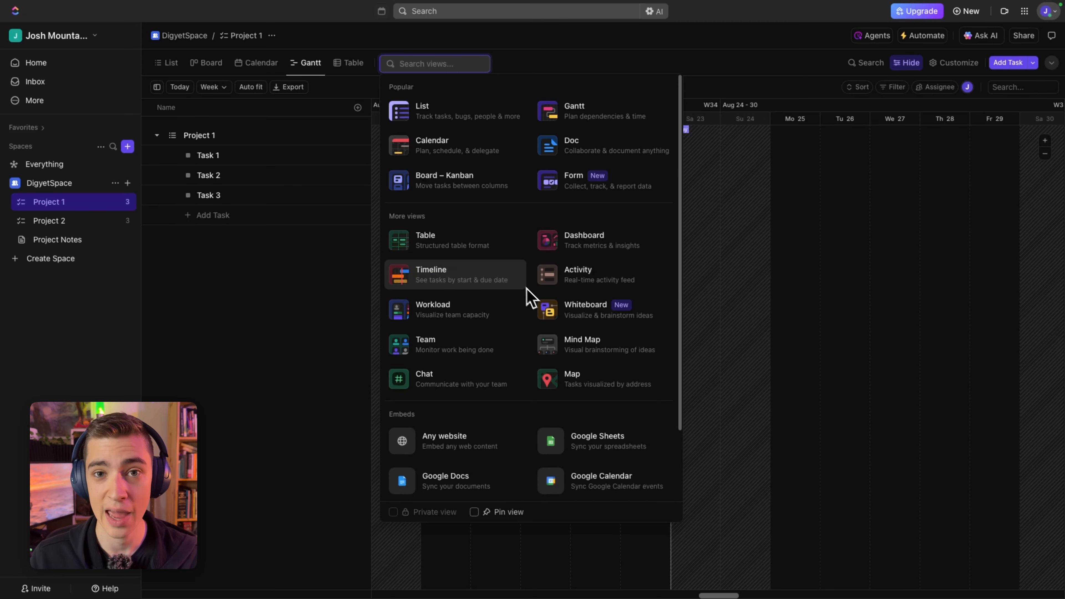
# - Return Project 1 to the List view and assign Task 1 to the workspace owner
pyautogui.click(169, 64)
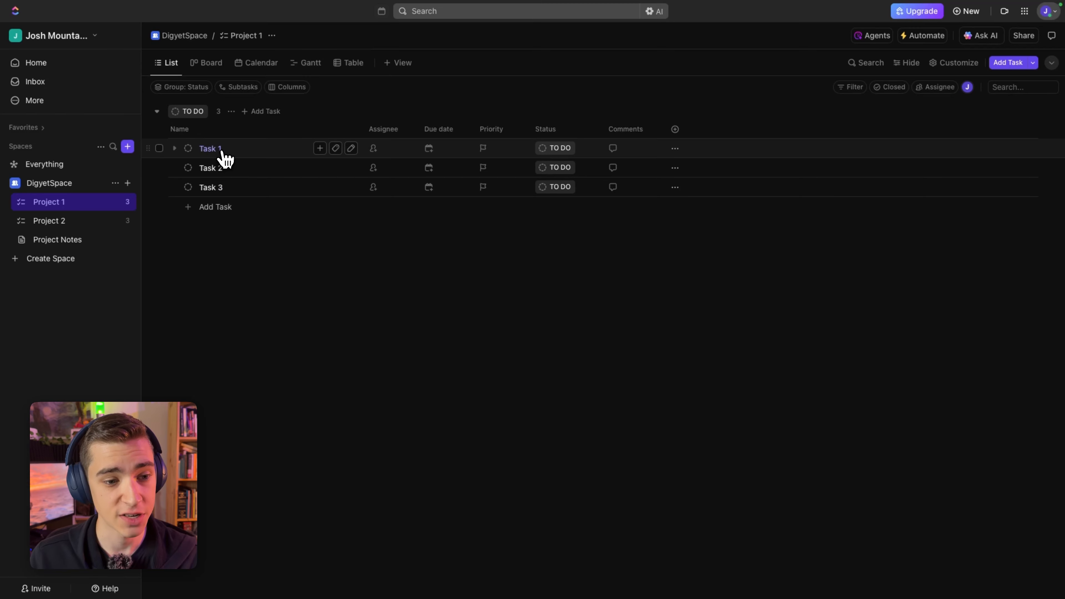
pyautogui.click(375, 151)
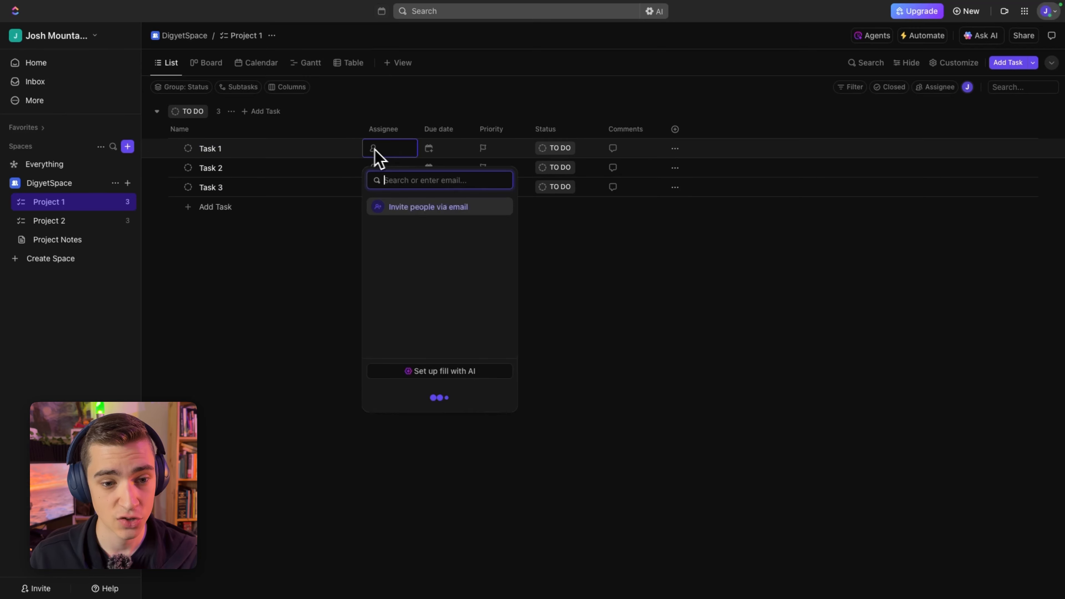
pyautogui.click(380, 208)
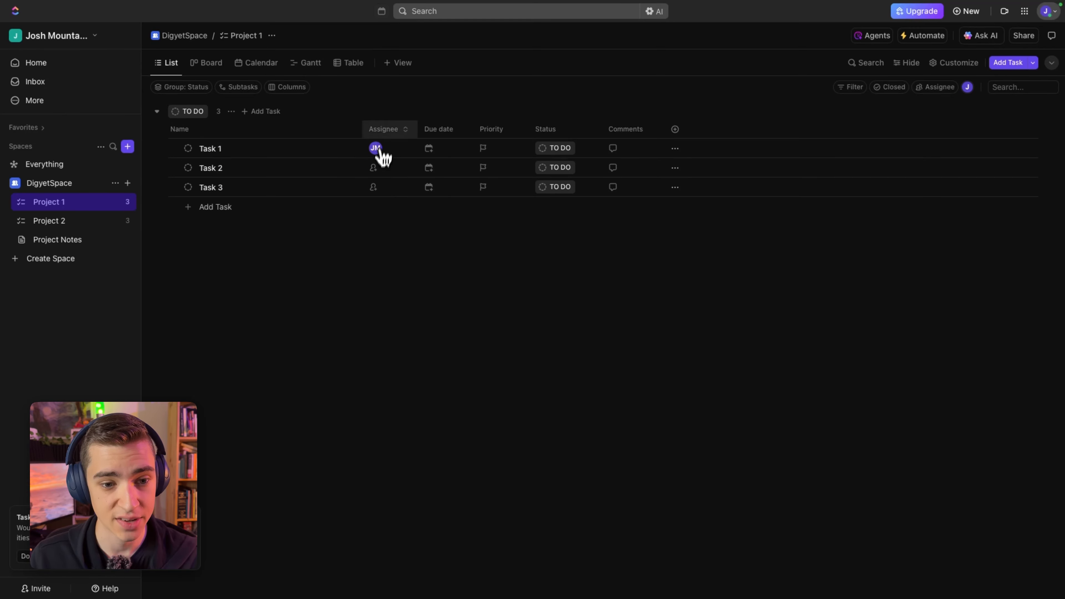
# - Examine the due date, priority and status options available for Task 1
pyautogui.click(425, 160)
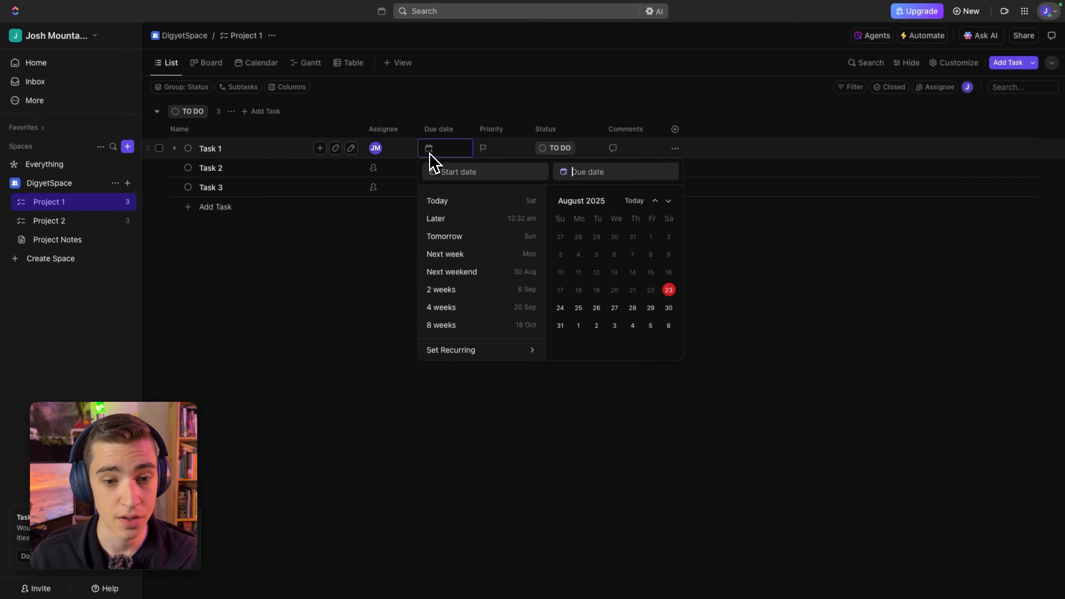
pyautogui.click(489, 156)
pyautogui.click(487, 151)
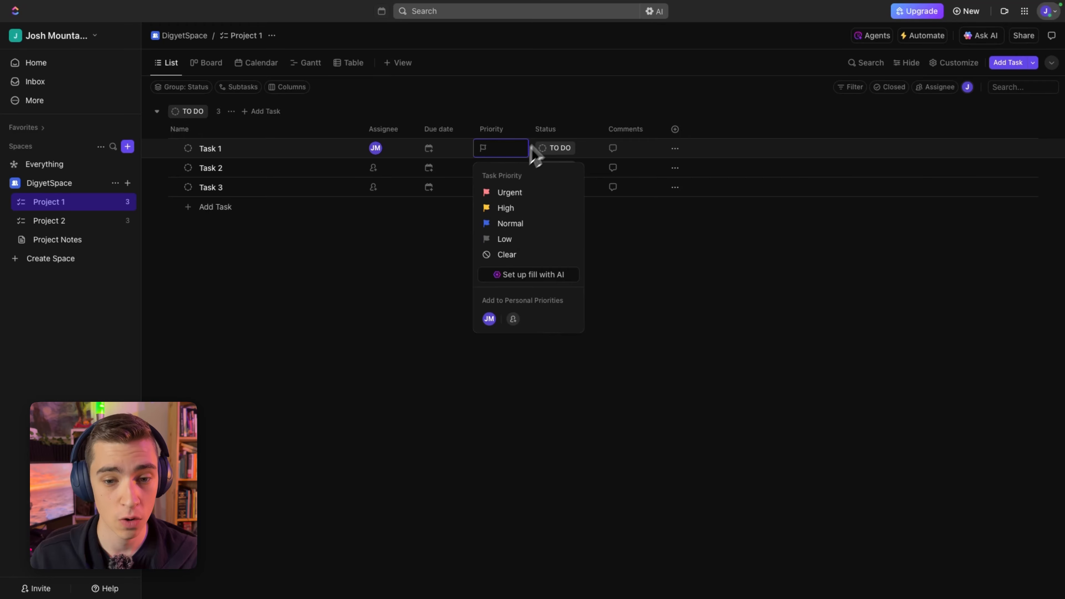
pyautogui.click(558, 147)
pyautogui.click(569, 154)
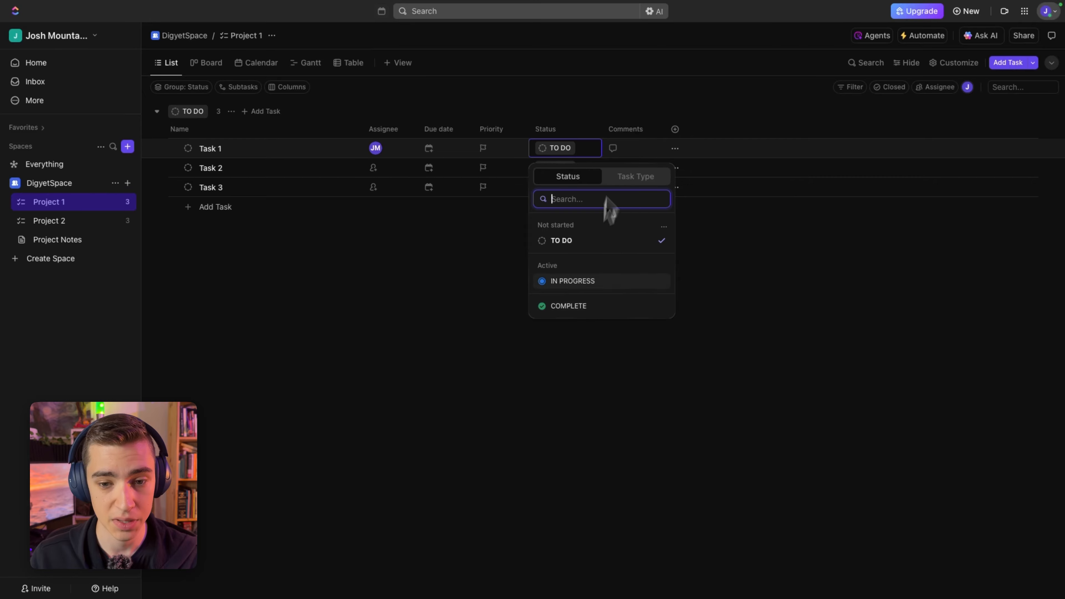
pyautogui.click(624, 147)
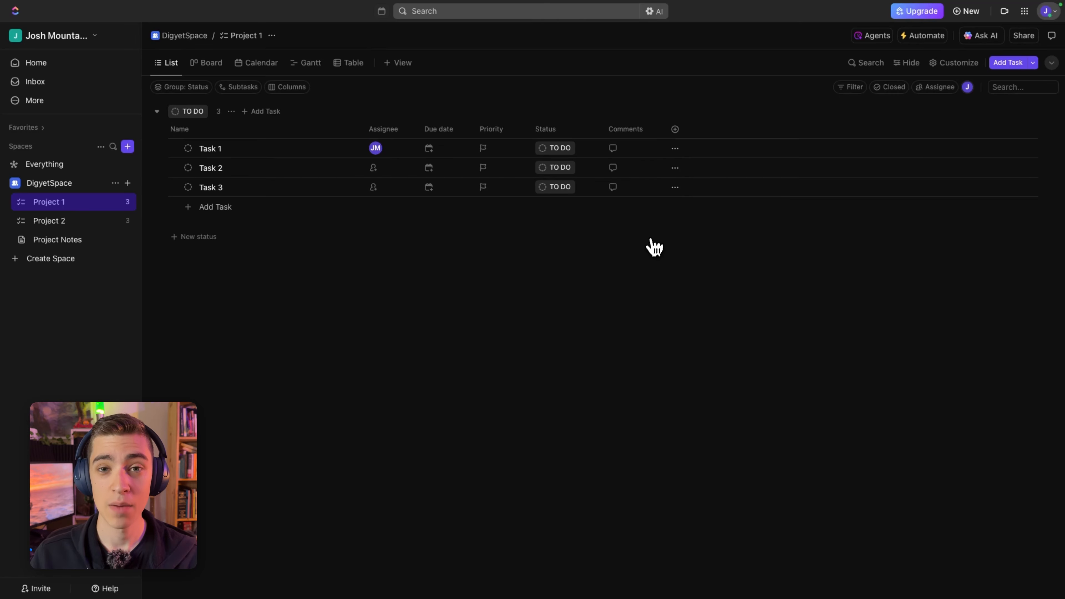
# - Create a custom Number field named "Money!" for the Project 1 list
pyautogui.click(675, 130)
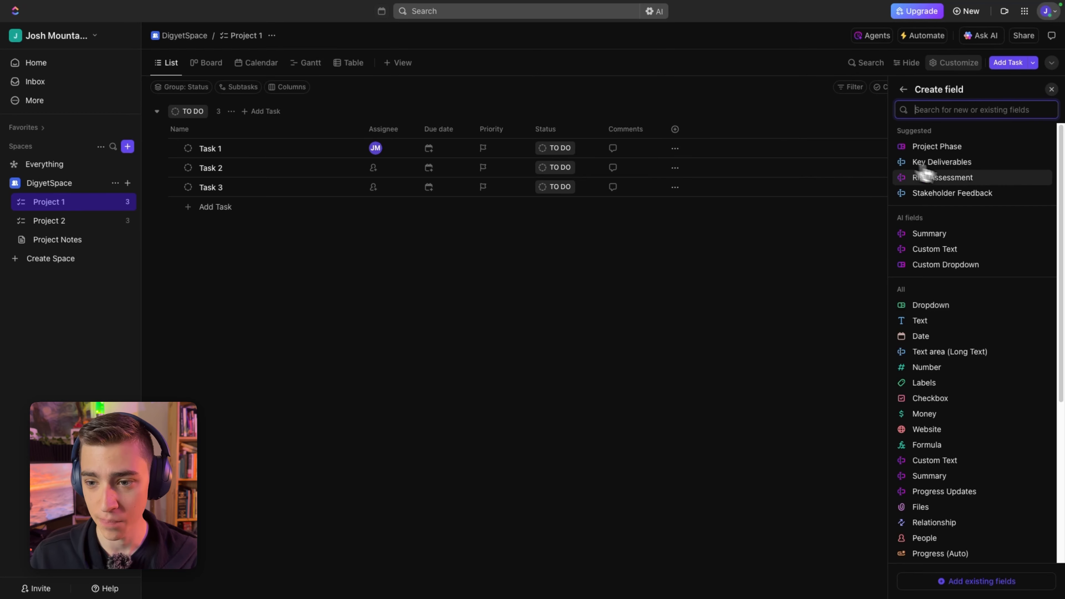
pyautogui.scroll(-3, 932, 176)
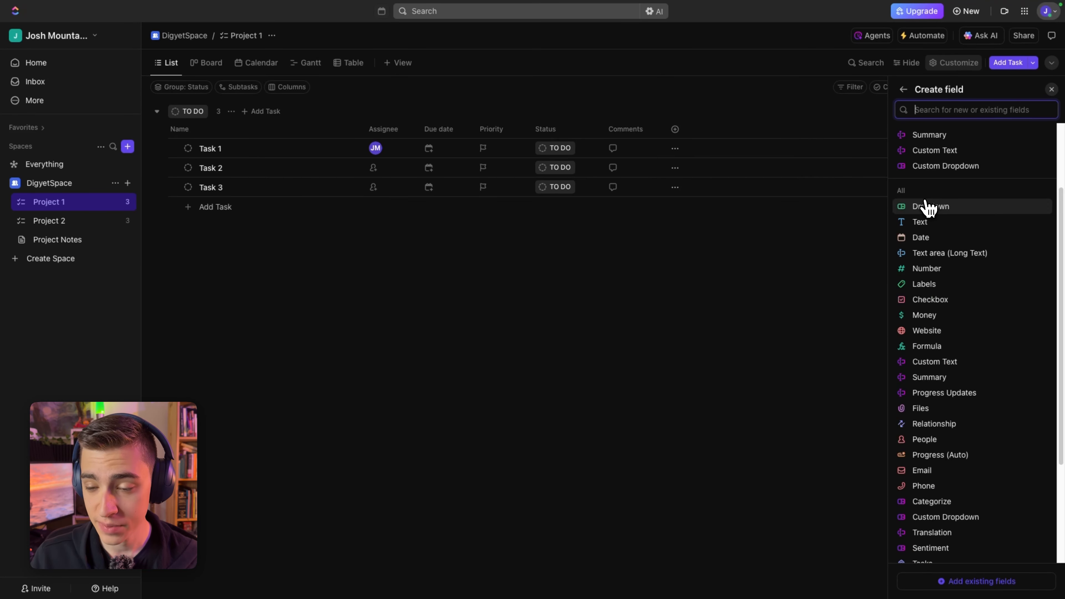
pyautogui.click(927, 269)
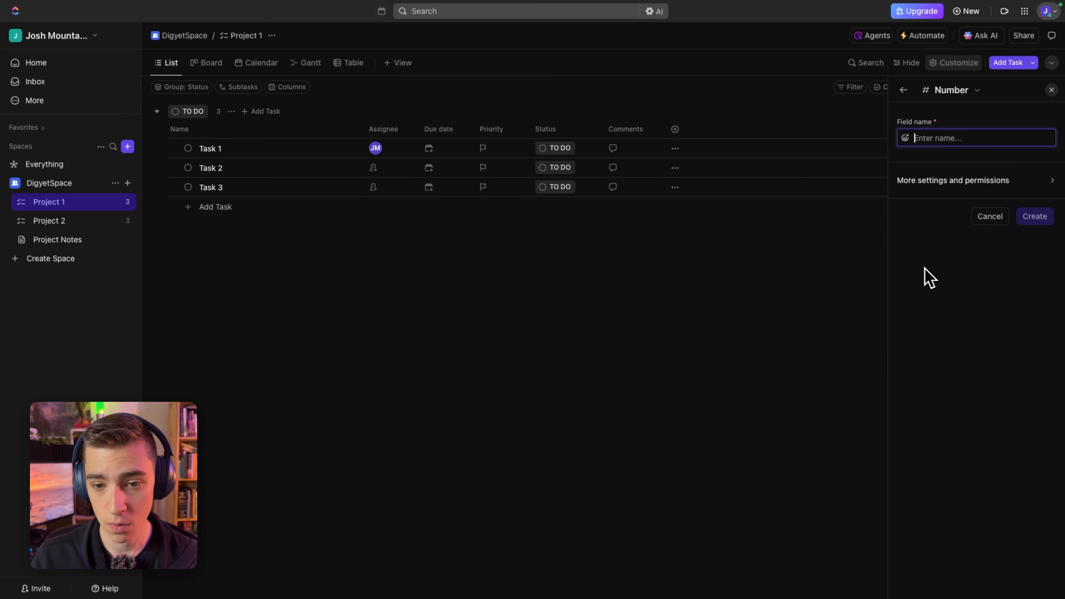
pyautogui.write('Money!')
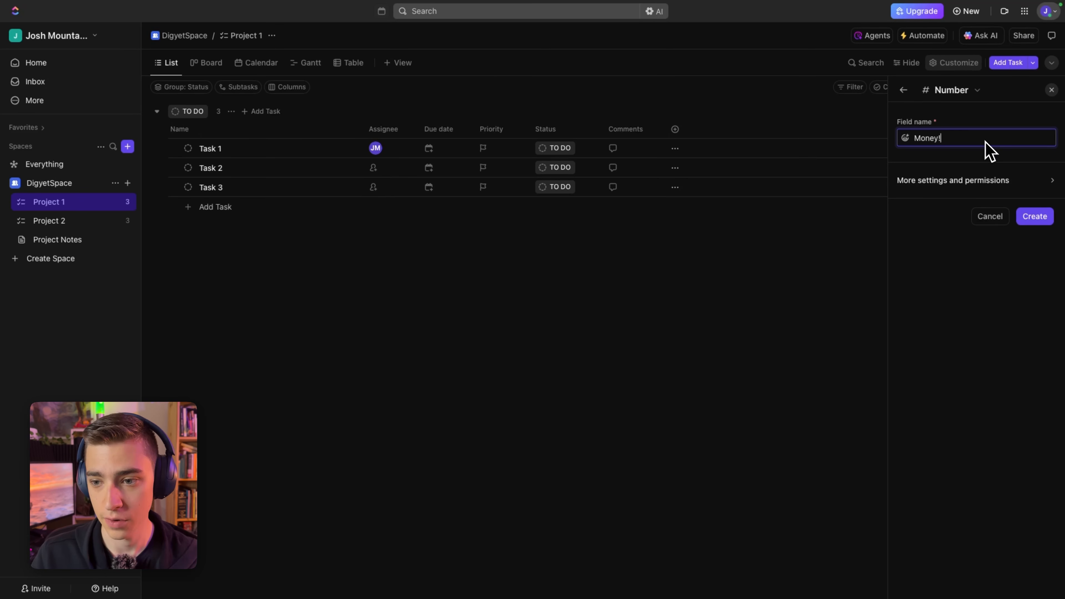
pyautogui.click(1038, 218)
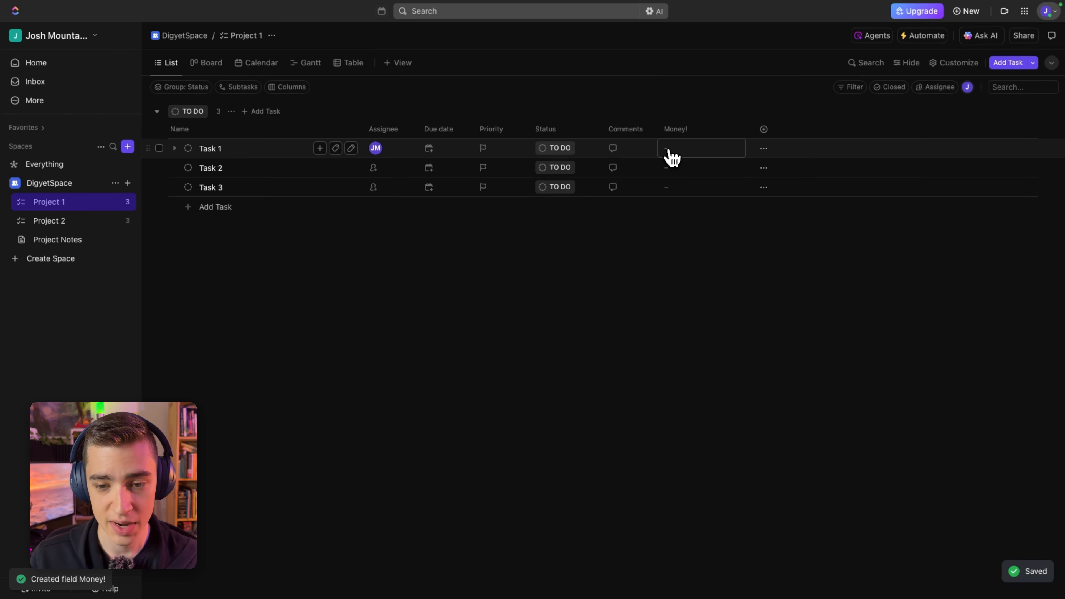
# - Set the Money! value of Task 1 to 25
pyautogui.click(671, 155)
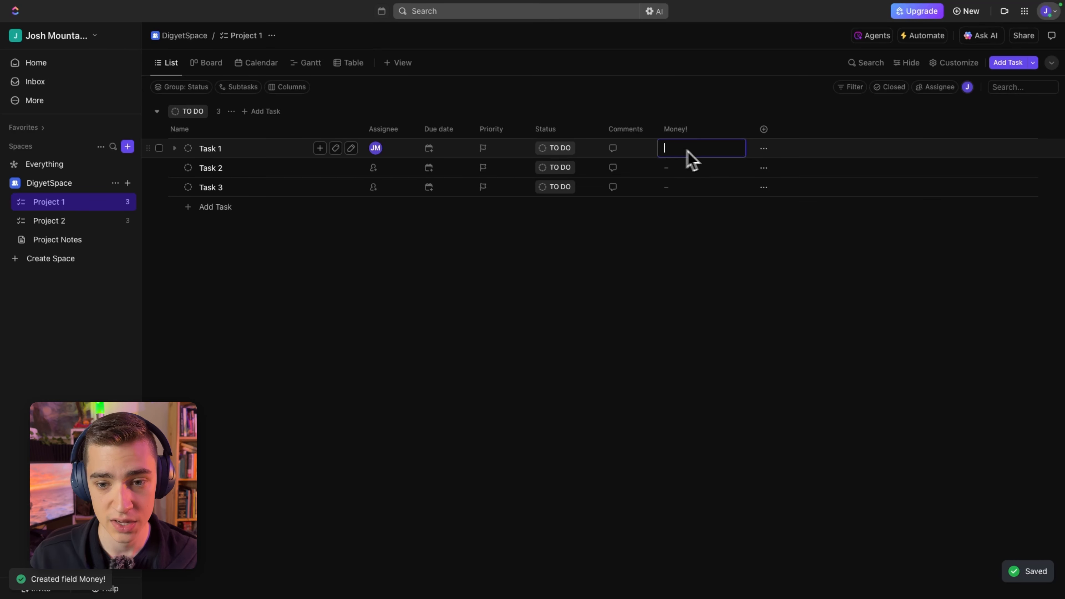
pyautogui.write('25')
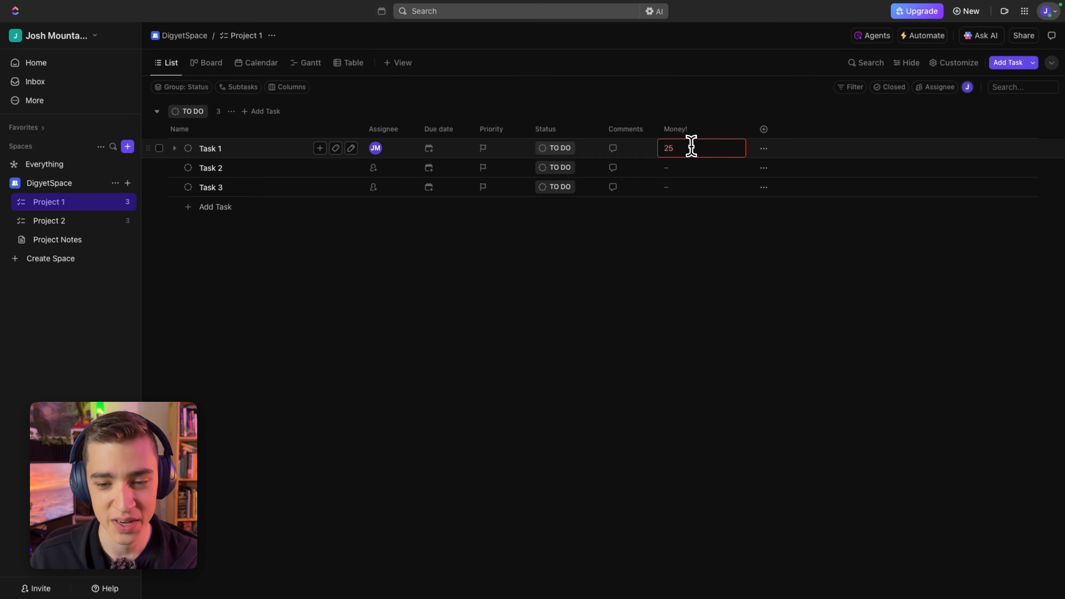
pyautogui.click(689, 205)
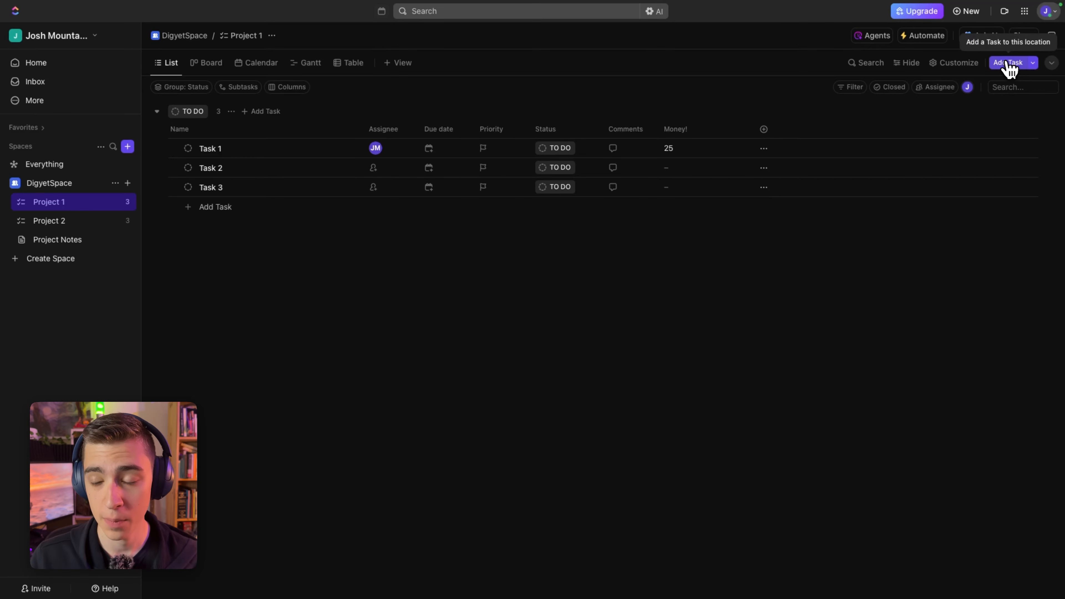
# - Start a new task in Project 1 named "Film a new video" with the description "This is my description"
pyautogui.click(1034, 63)
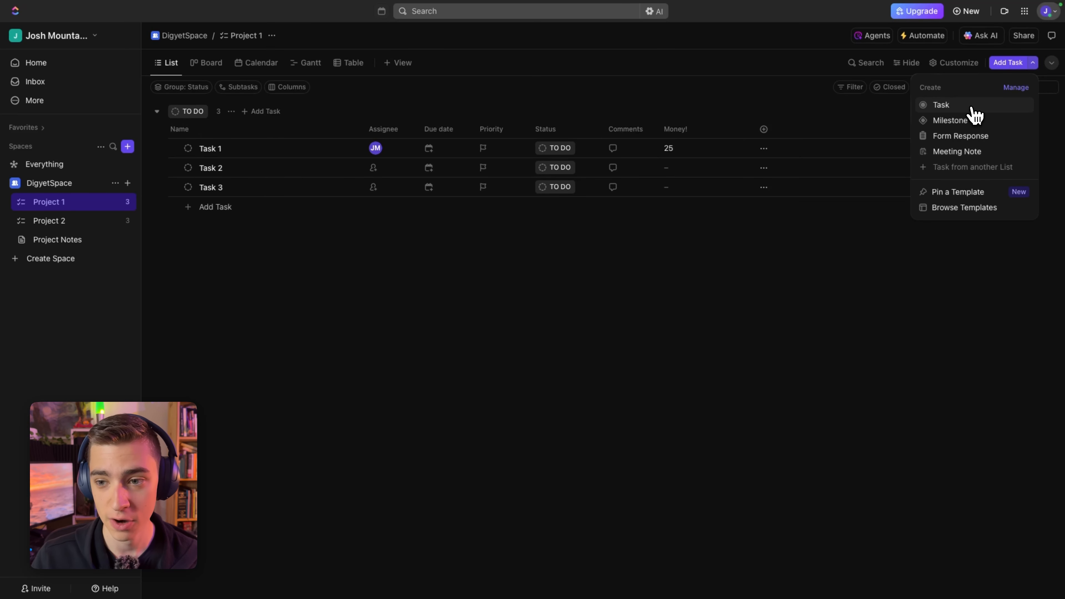
pyautogui.click(944, 106)
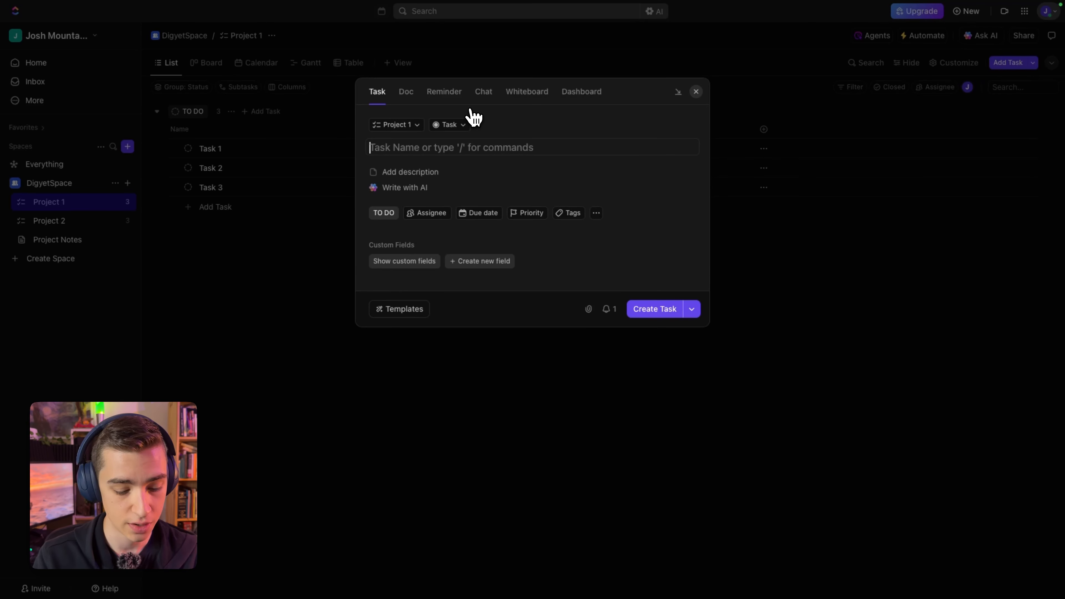
pyautogui.write('Film a new video')
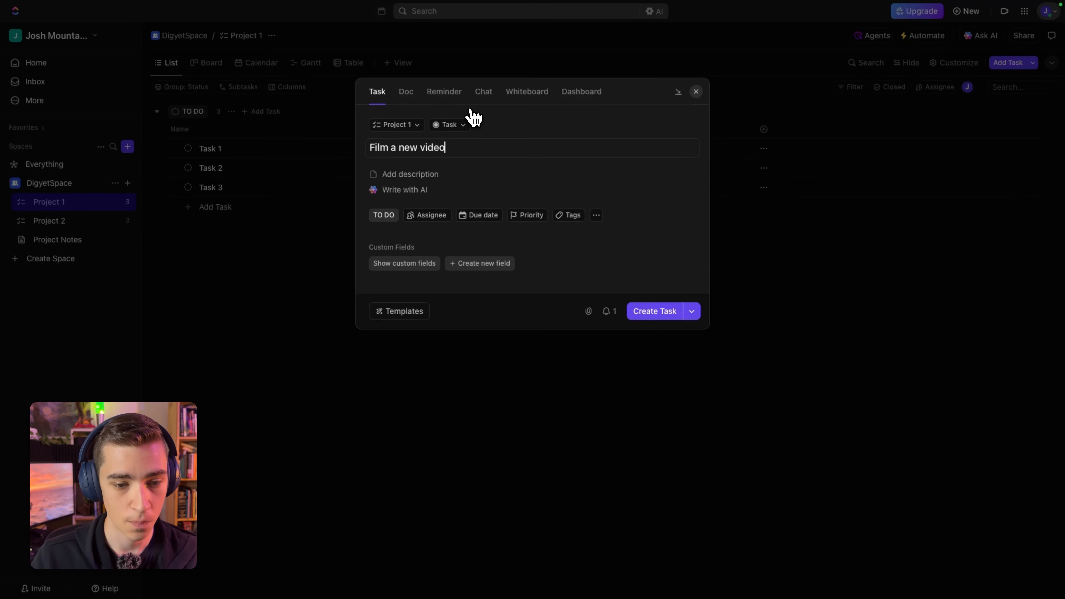
pyautogui.click(404, 176)
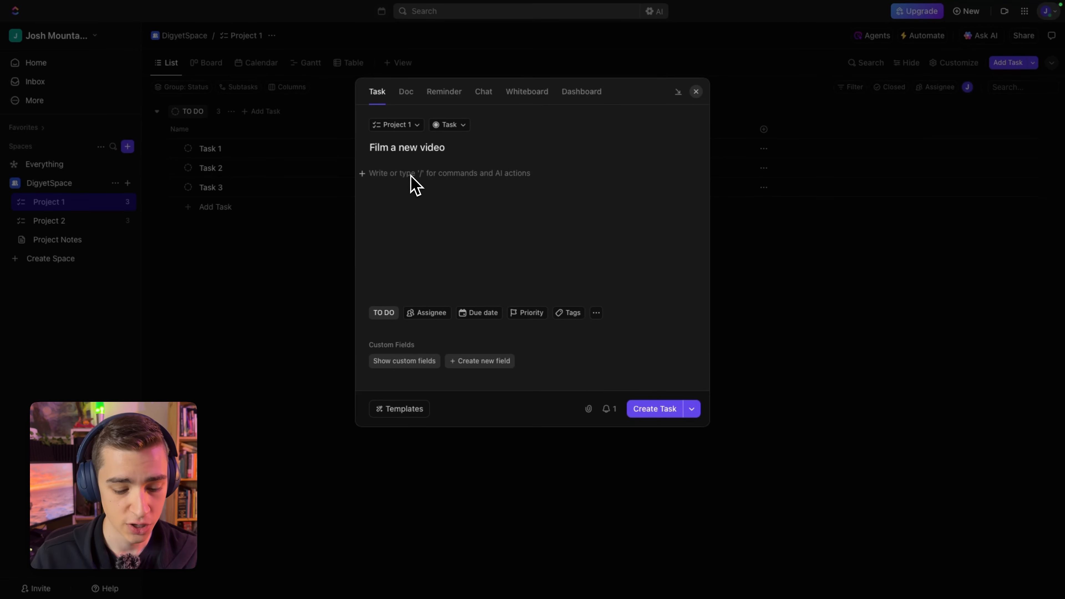
pyautogui.write('This is my description')
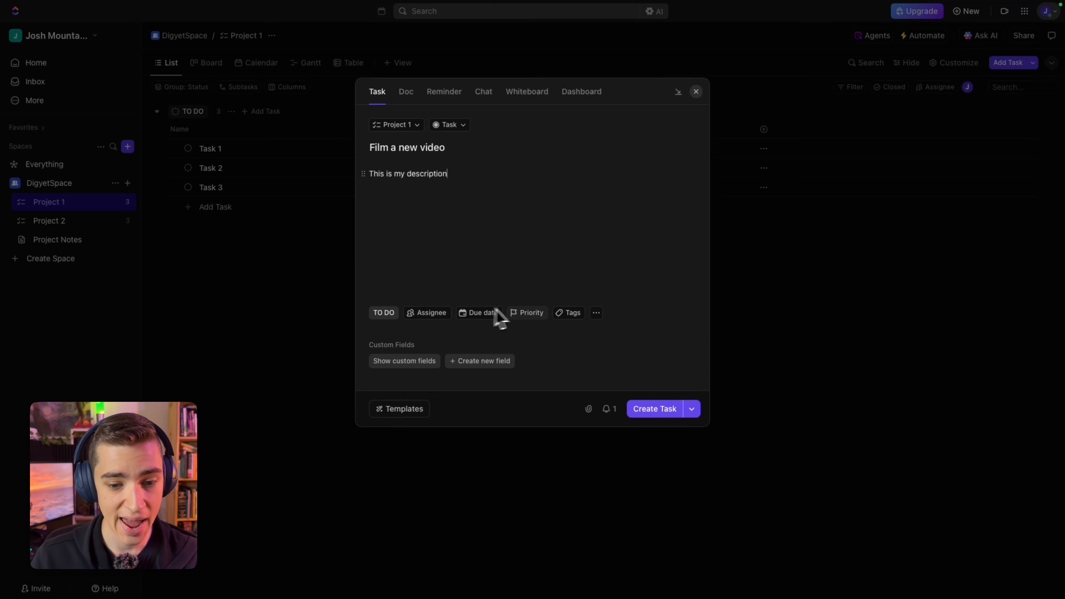
# - Assign the new task draft to yourself, set its due date to tomorrow, and give it Urgent priority
pyautogui.click(428, 315)
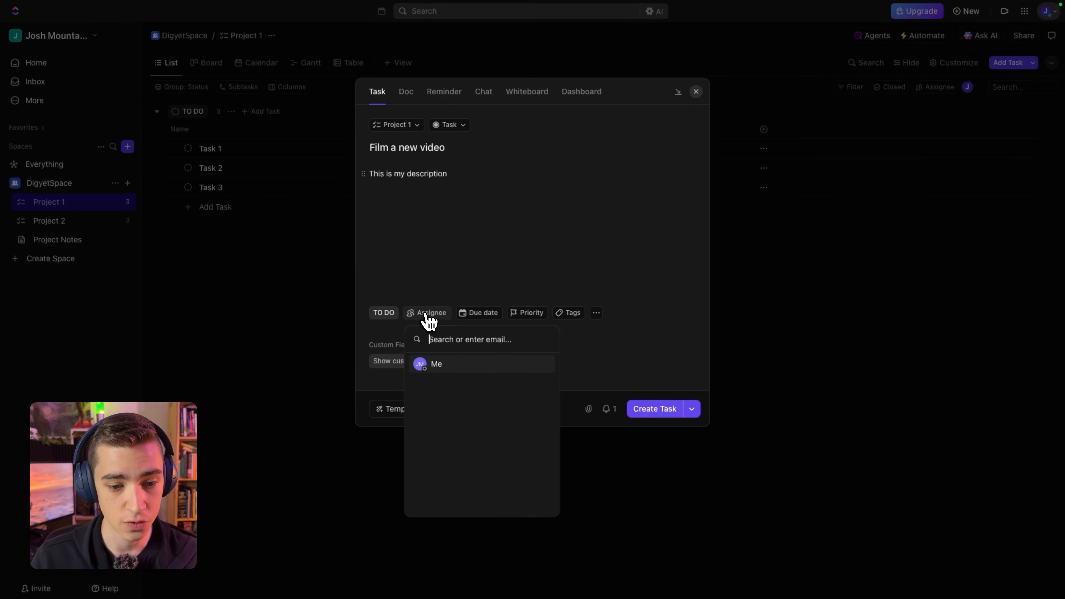
pyautogui.click(453, 365)
pyautogui.click(444, 314)
pyautogui.click(440, 386)
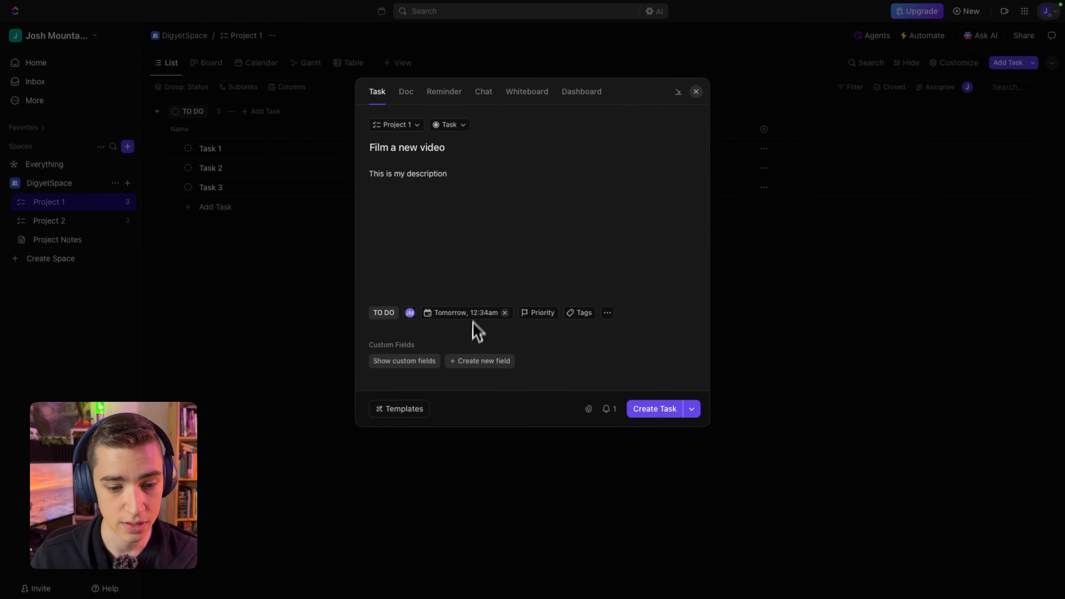
pyautogui.click(532, 313)
pyautogui.click(536, 353)
# - Create a tag named "Reminder!" and add it to the new task draft
pyautogui.click(615, 313)
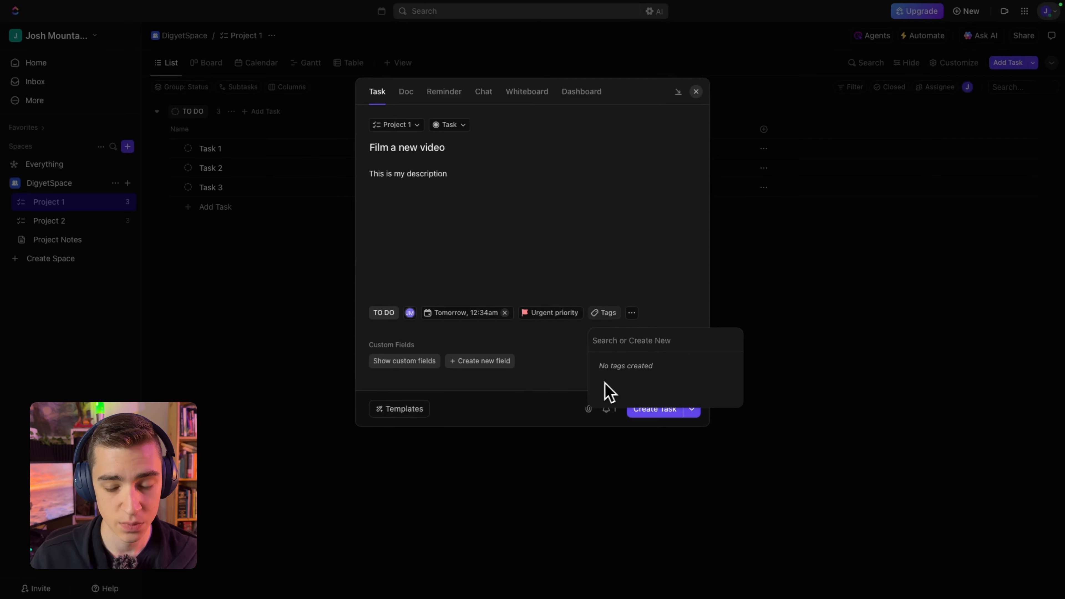
pyautogui.write('Remind')
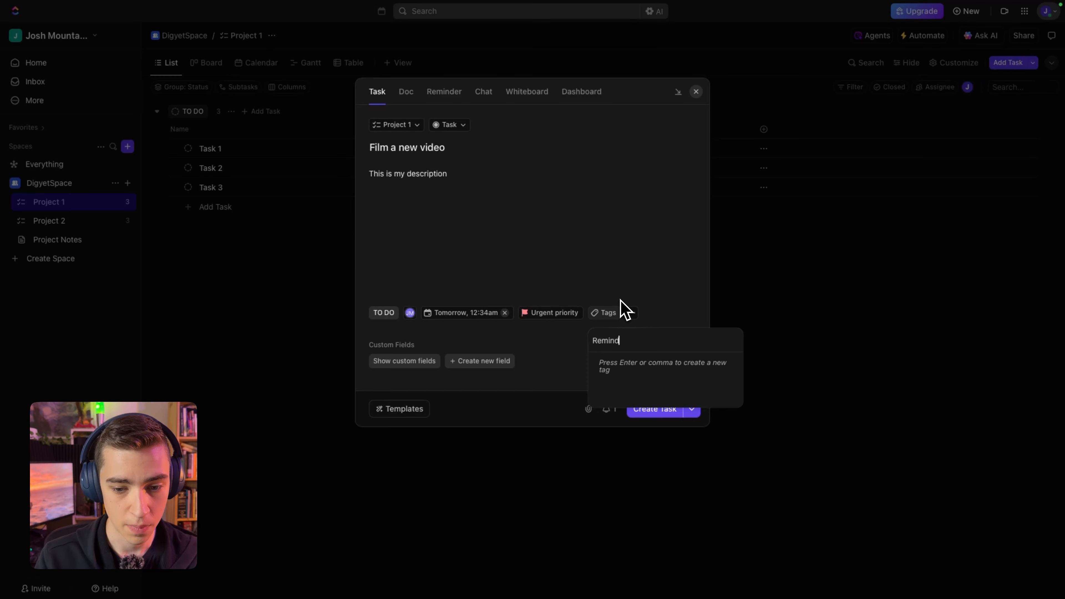
pyautogui.write('er!')
pyautogui.press('Return')
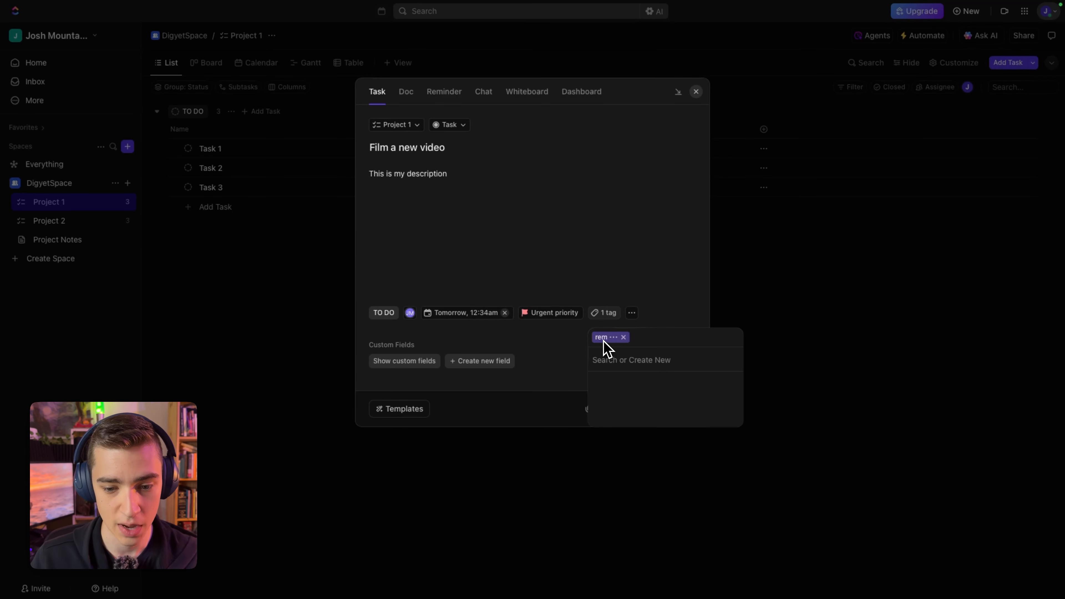
pyautogui.click(633, 263)
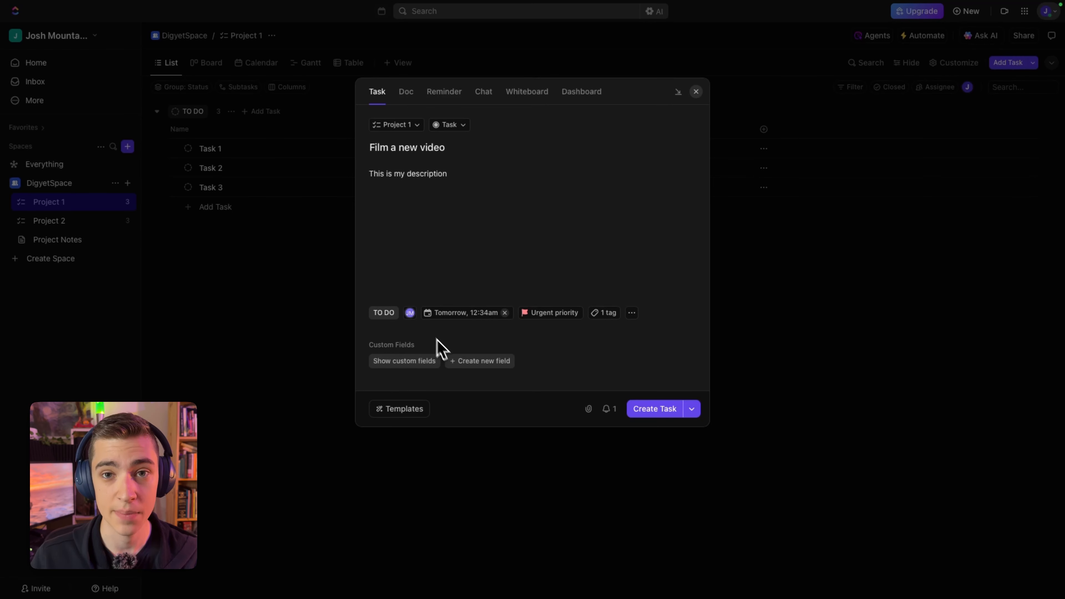
# - Examine the custom field types available for the task, and the creation forms for a doc, reminder, chat and dashboard
pyautogui.click(475, 365)
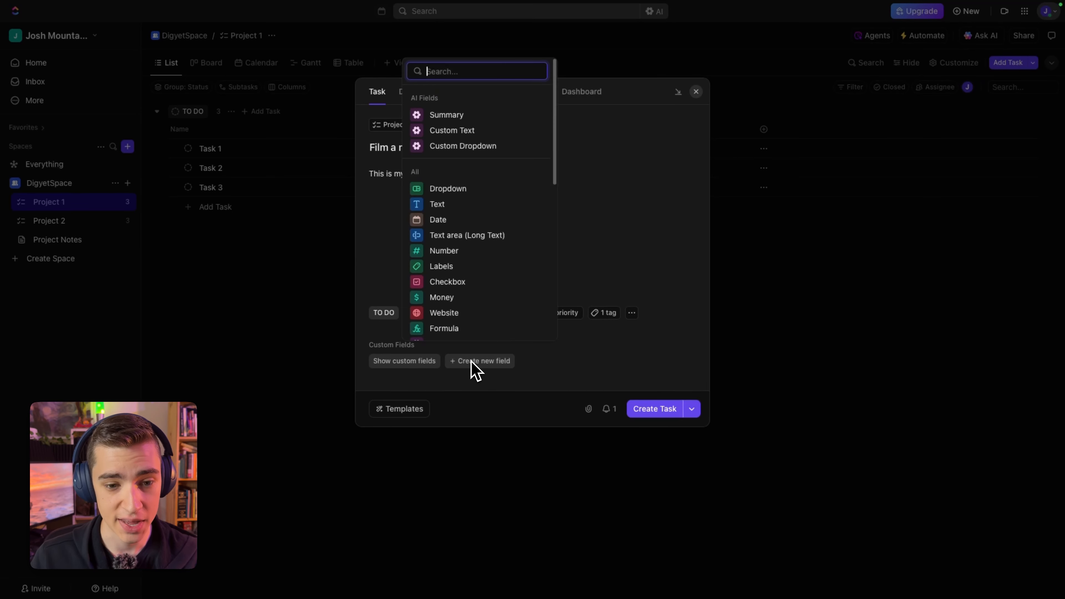
pyautogui.scroll(-8, 440, 210)
pyautogui.scroll(10, 441, 203)
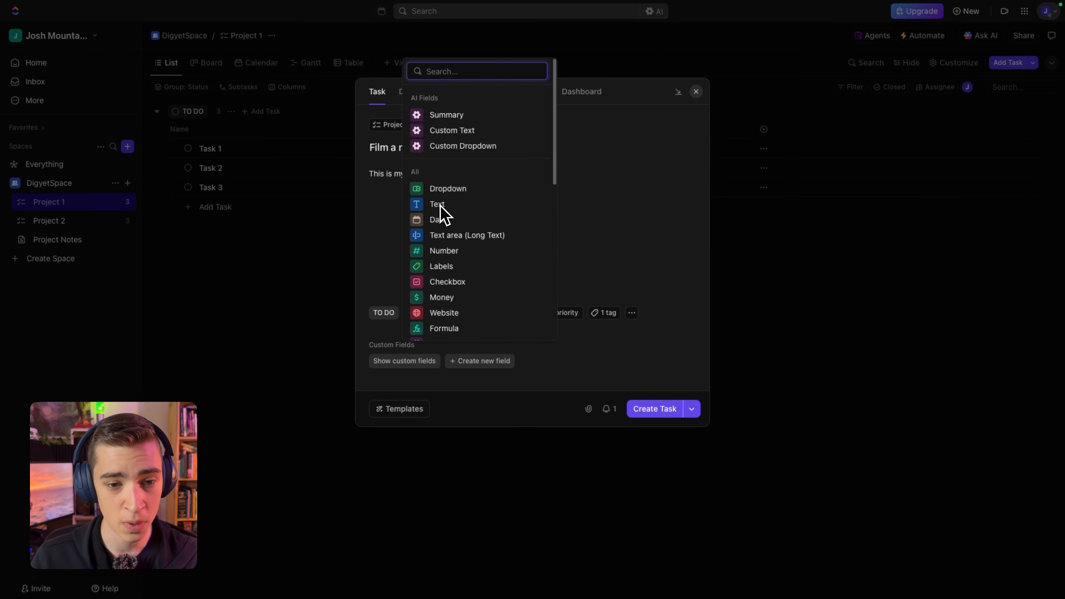
pyautogui.scroll(-2, 440, 205)
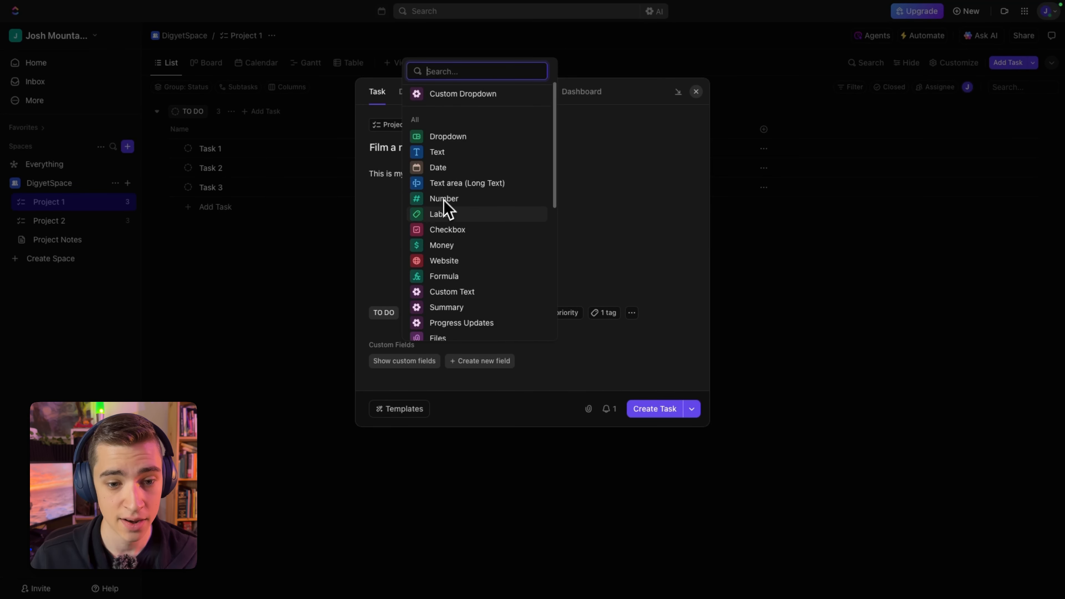
pyautogui.press('Escape')
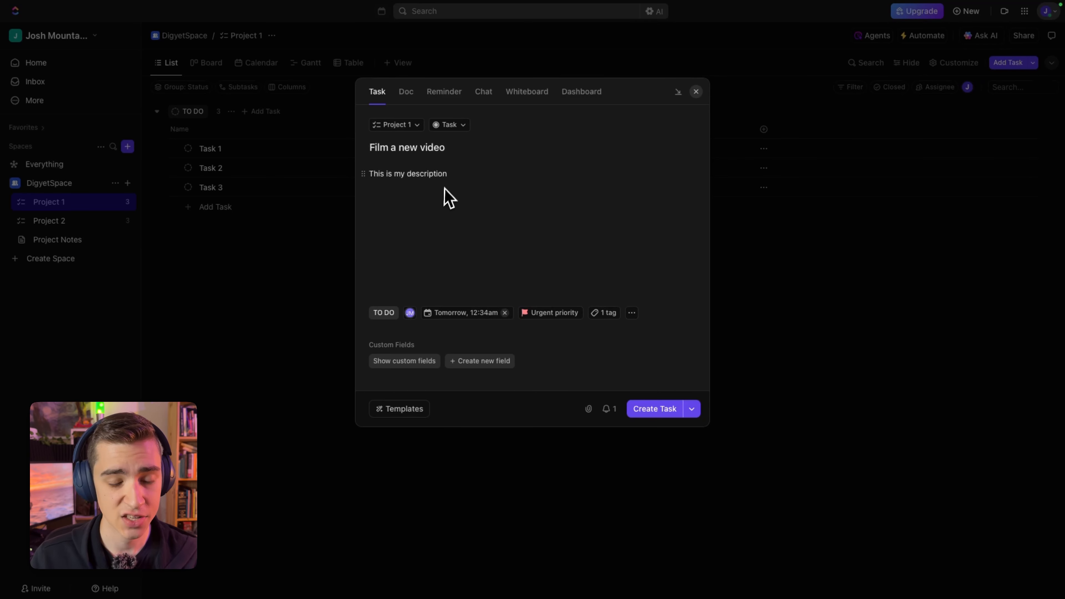
pyautogui.click(406, 99)
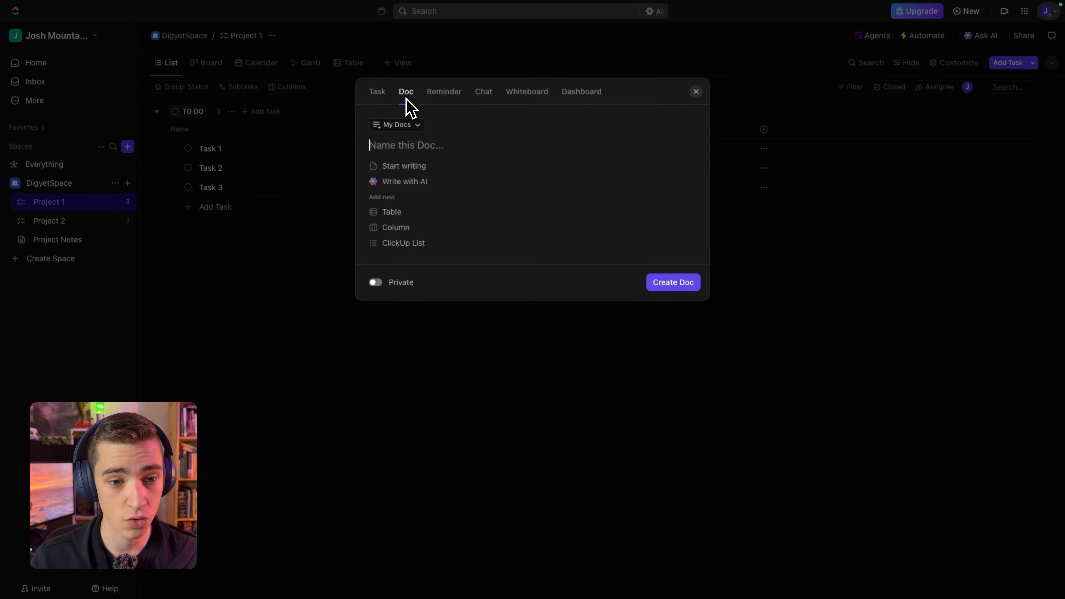
pyautogui.click(443, 97)
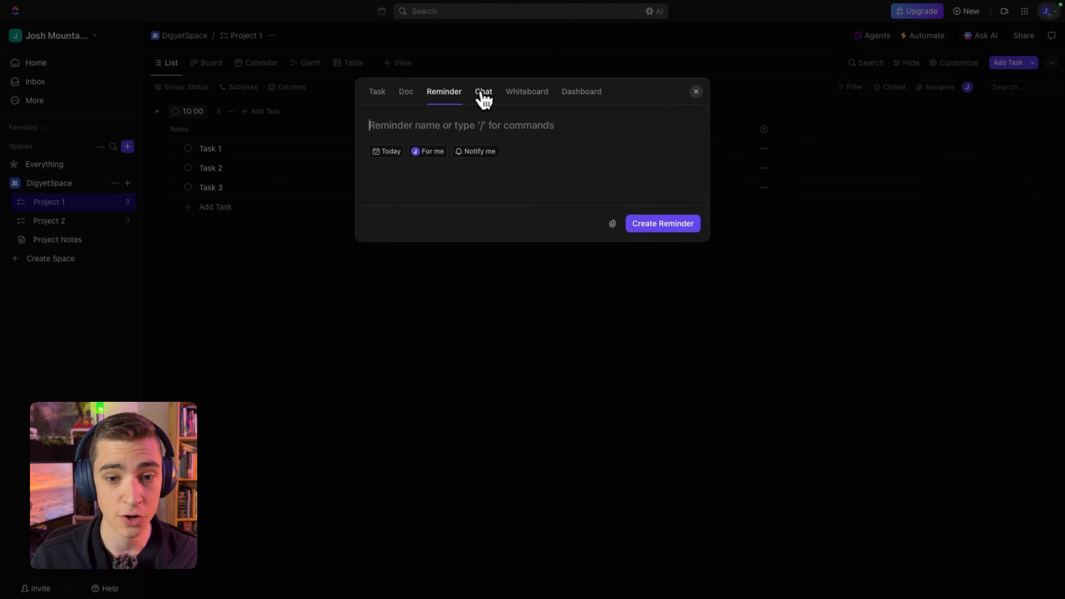
pyautogui.click(490, 93)
pyautogui.click(585, 94)
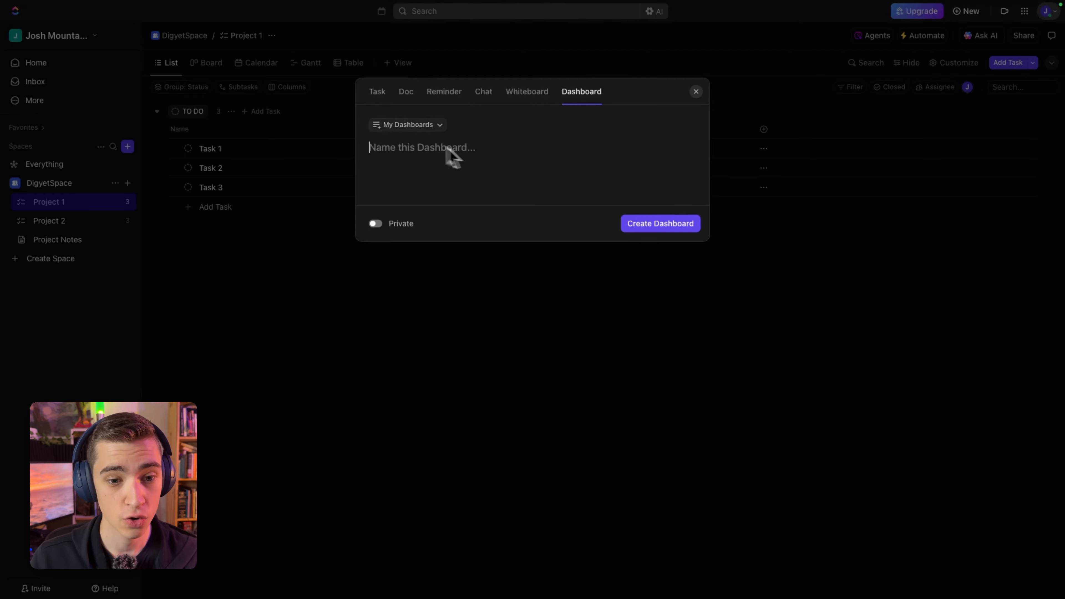
# - Begin a new Project 1 task named "Film video" with the description "My description"
pyautogui.click(377, 96)
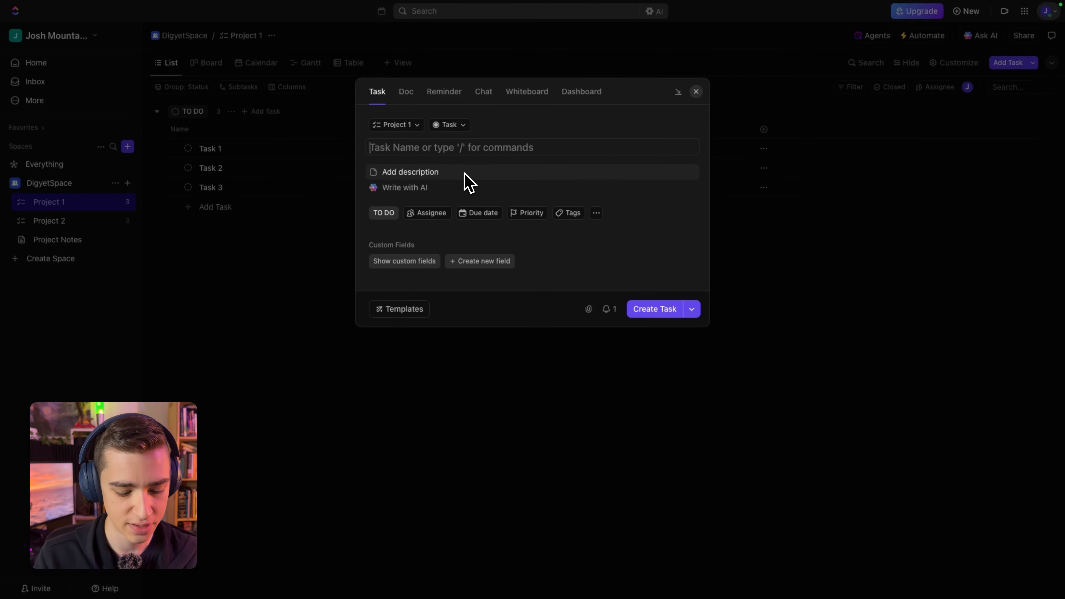
pyautogui.write('Film video')
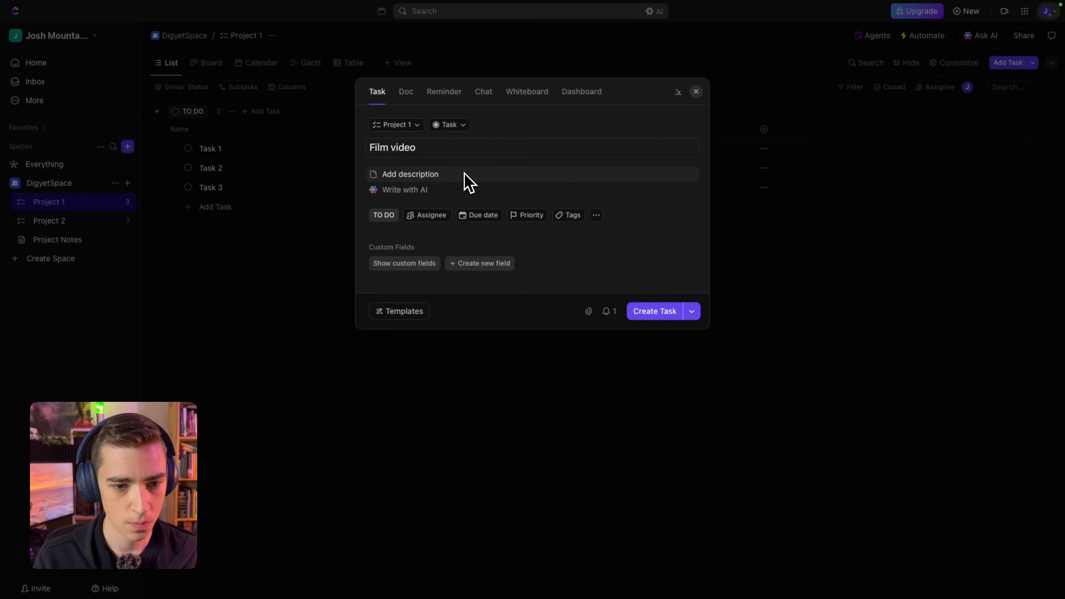
pyautogui.click(465, 174)
pyautogui.write('My description')
# - Assign the Film video task to yourself, with tomorrow as the due date and Urgent priority
pyautogui.click(427, 313)
pyautogui.click(441, 364)
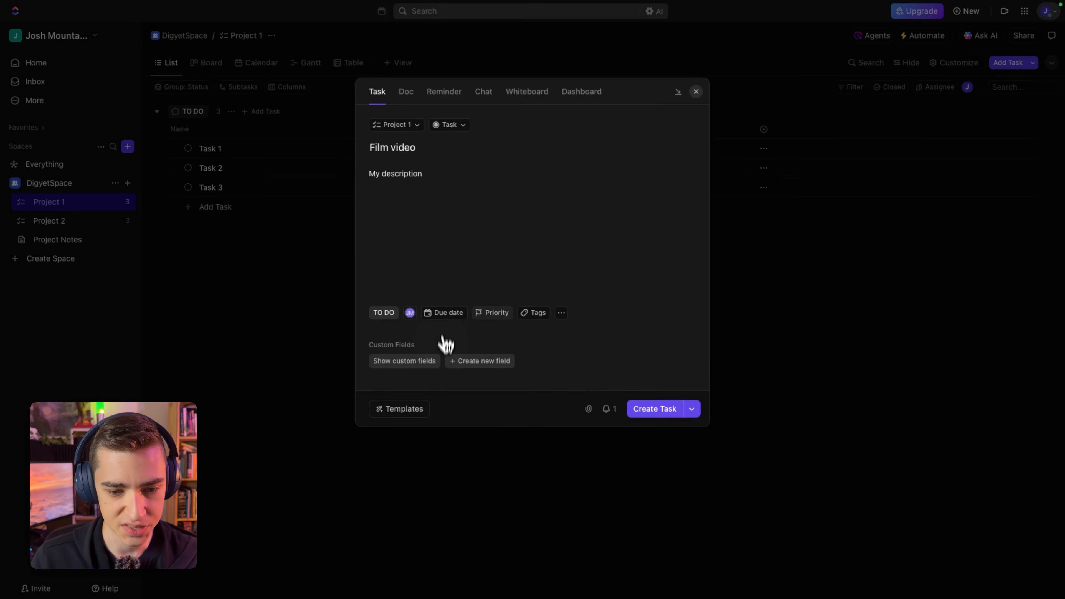
pyautogui.click(442, 314)
pyautogui.click(483, 359)
pyautogui.click(538, 312)
pyautogui.click(572, 335)
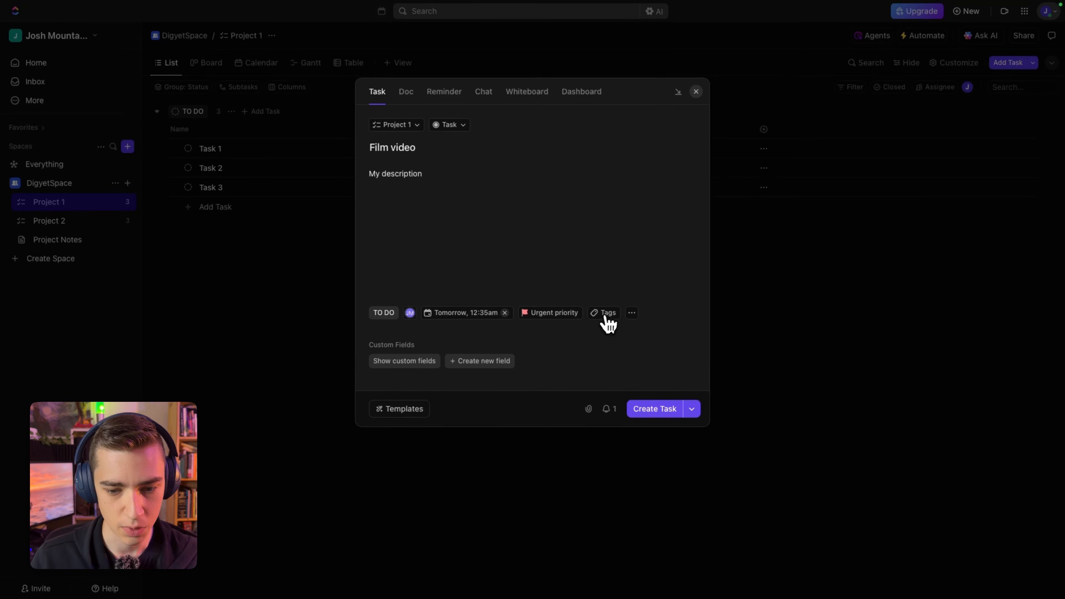
# - Add the existing "reminder!" tag to the Film video task and create the task
pyautogui.click(604, 313)
pyautogui.click(619, 362)
pyautogui.click(552, 358)
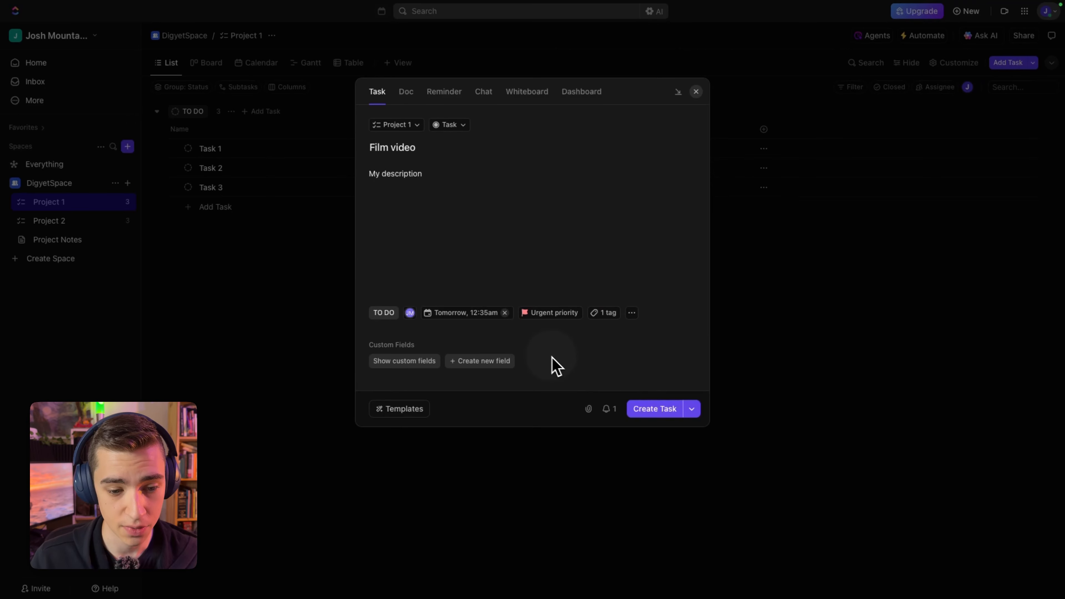
pyautogui.click(664, 416)
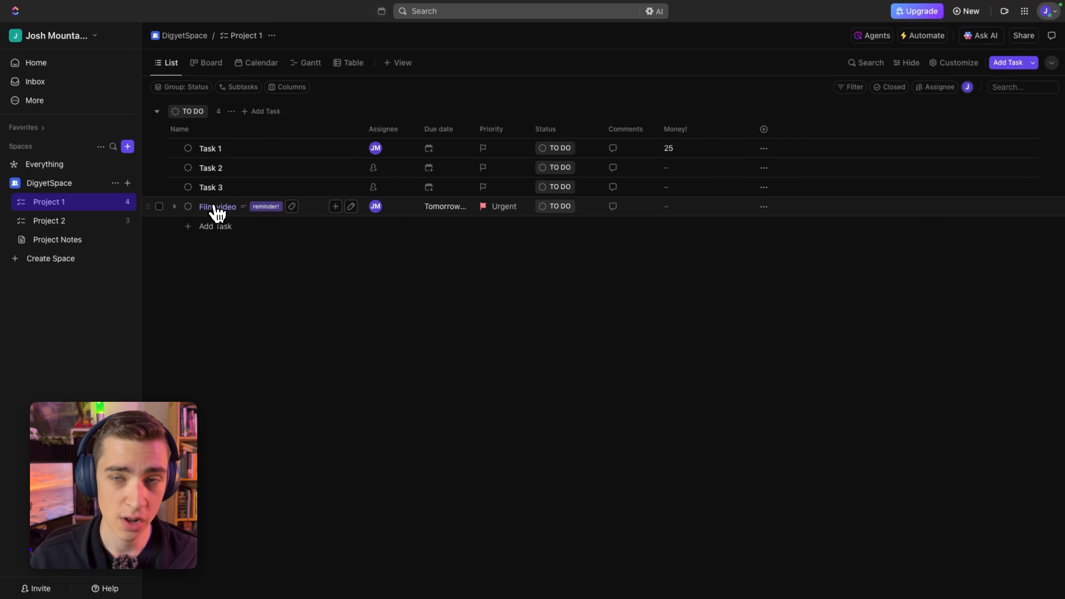
# - Move the Film video task under Task 1 as a subtask
pyautogui.moveTo(213, 215); pyautogui.dragTo(195, 156)
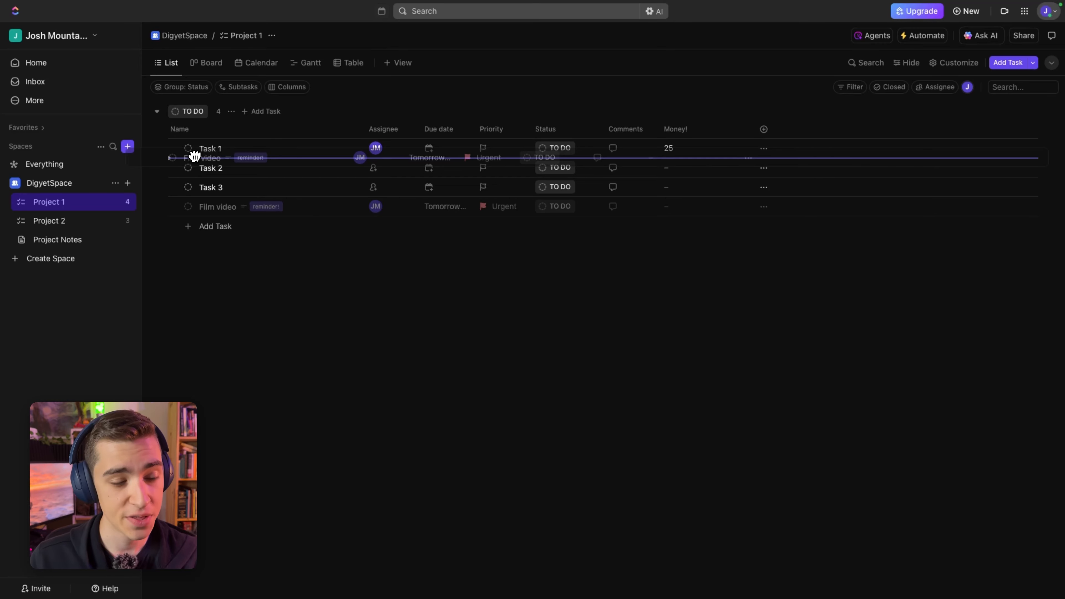
pyautogui.moveTo(194, 156); pyautogui.dragTo(223, 156)
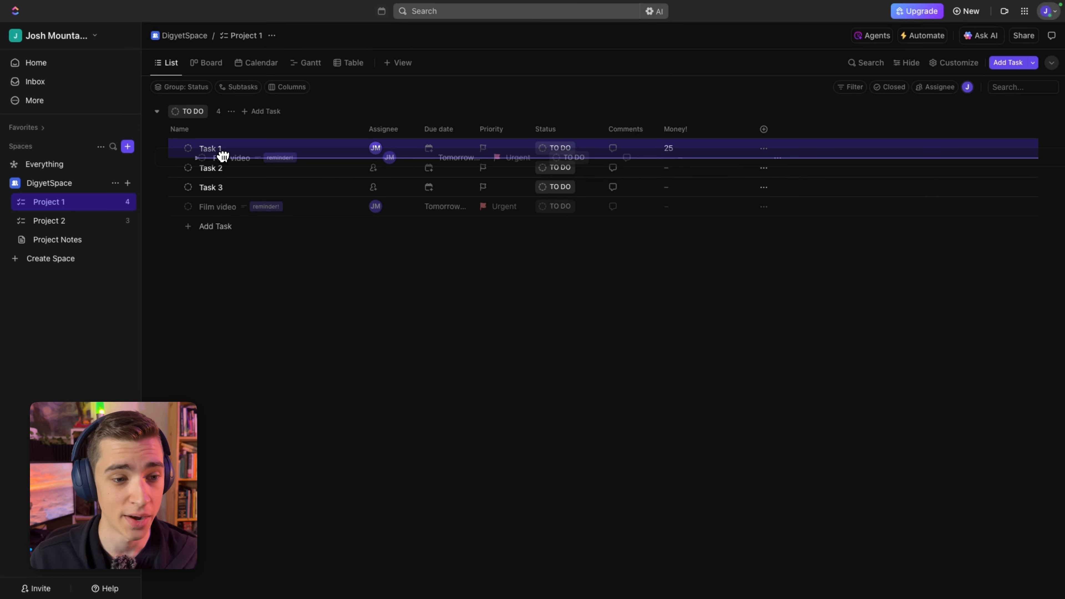
pyautogui.moveTo(223, 157); pyautogui.dragTo(221, 154)
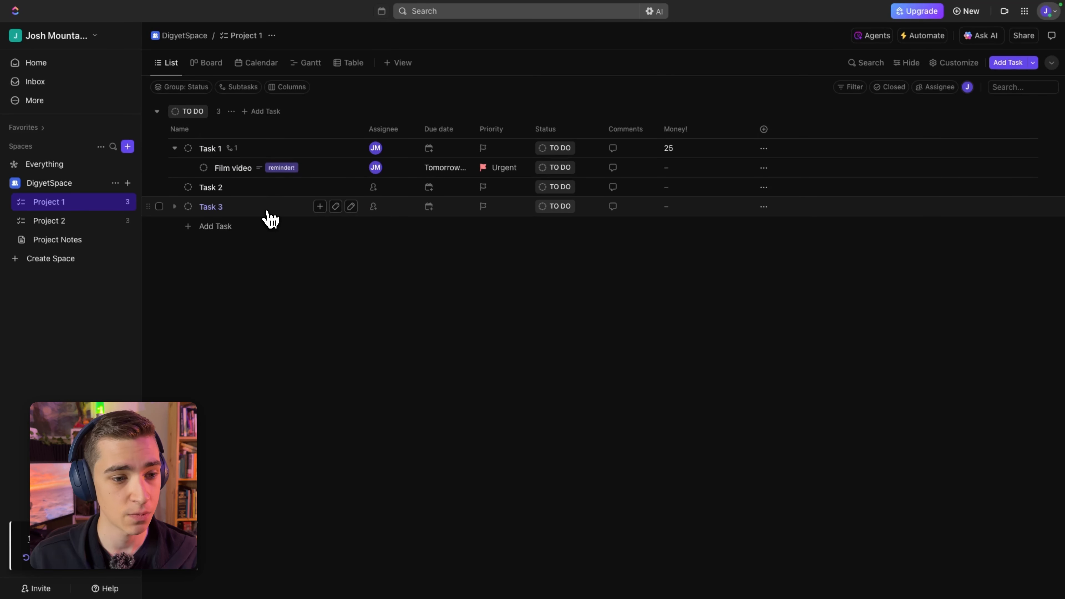
# - Set the status of Task 1 to In Progress
pyautogui.click(189, 151)
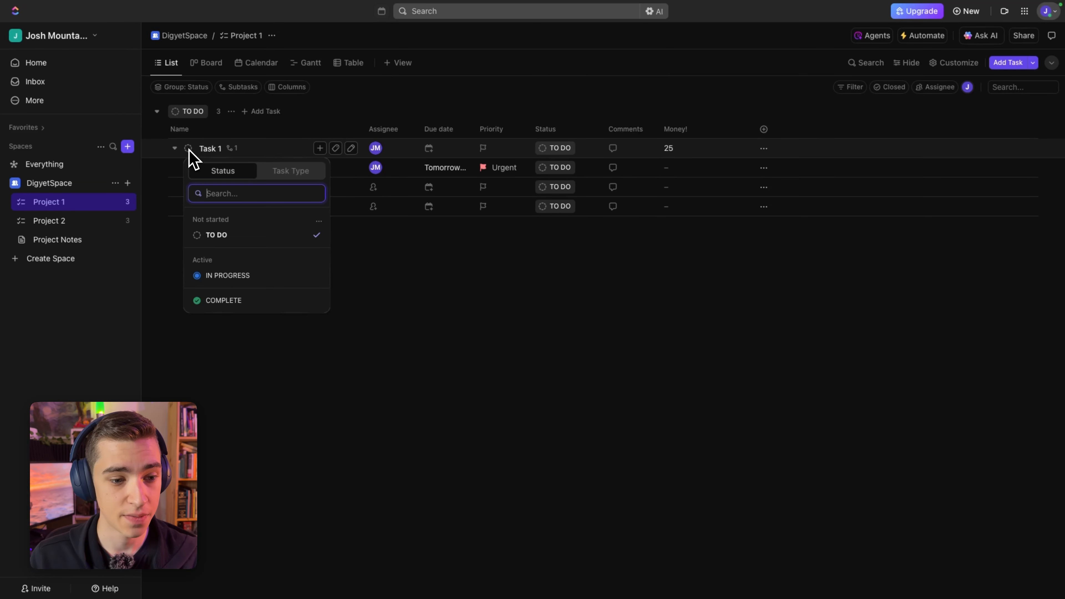
pyautogui.click(202, 279)
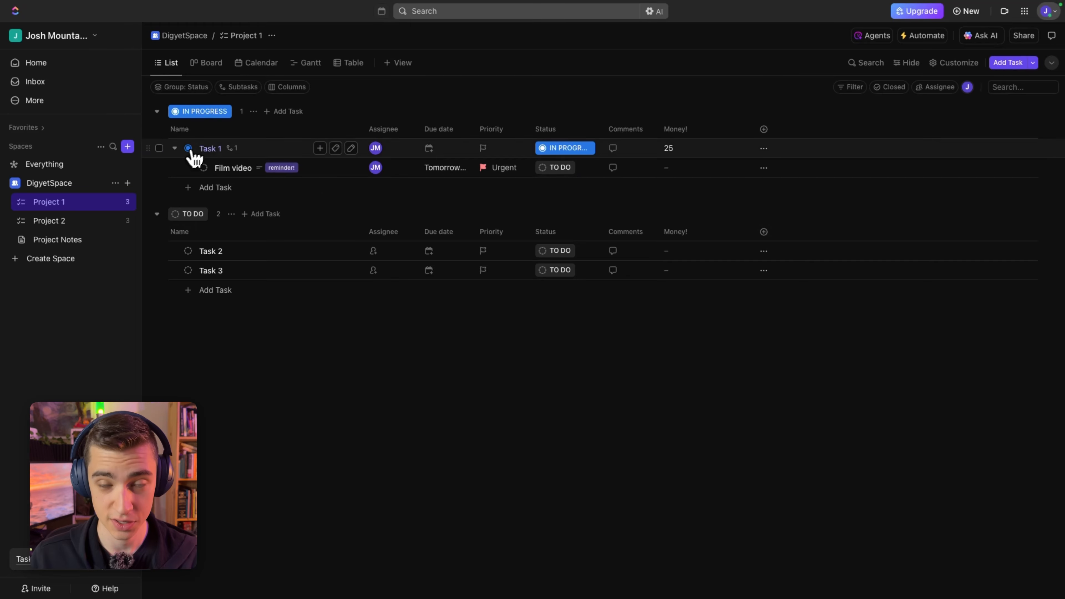
pyautogui.click(189, 149)
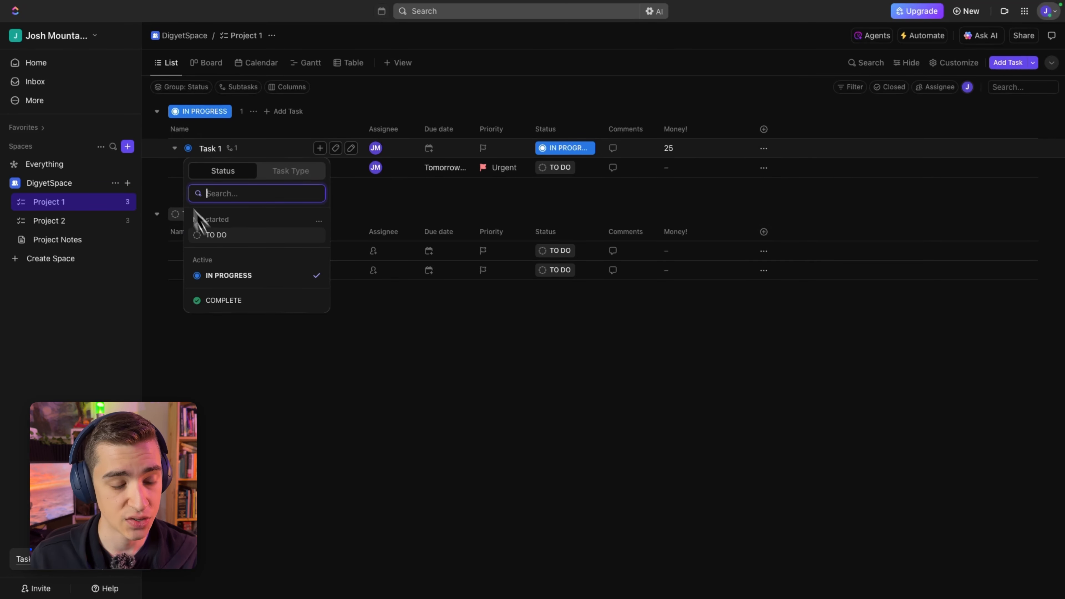
pyautogui.click(167, 174)
# - Set the Film video subtask's status to In Progress and collapse the subtasks of Task 1
pyautogui.click(204, 168)
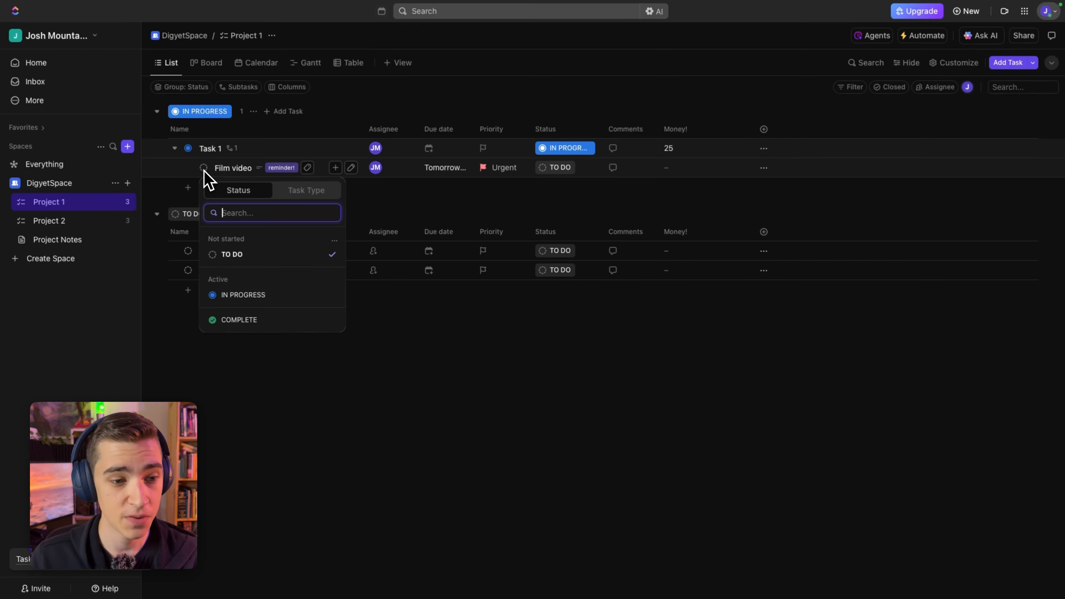
pyautogui.click(247, 295)
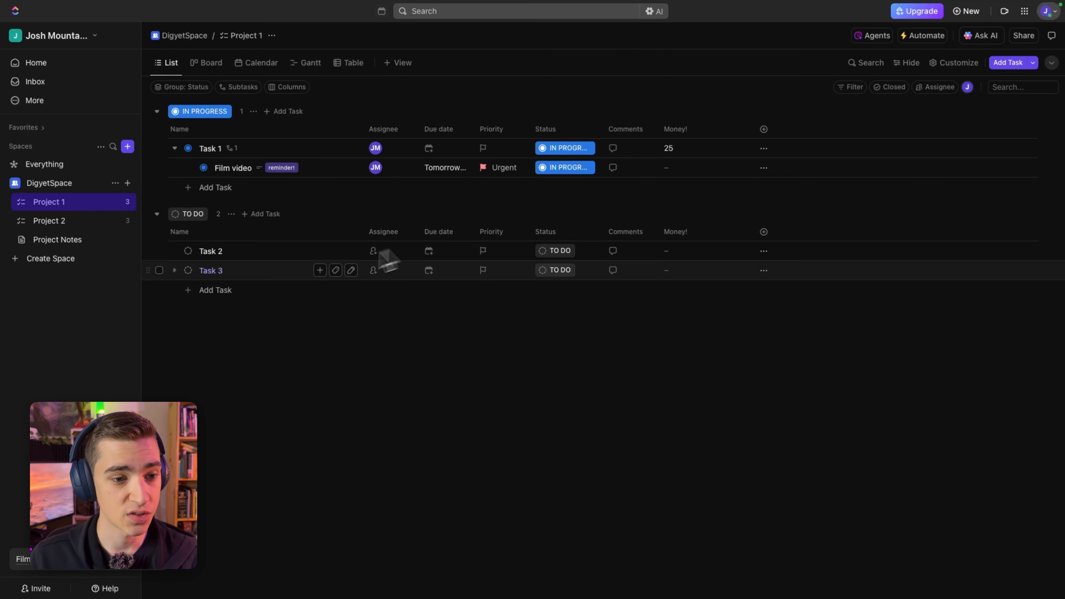
pyautogui.click(174, 148)
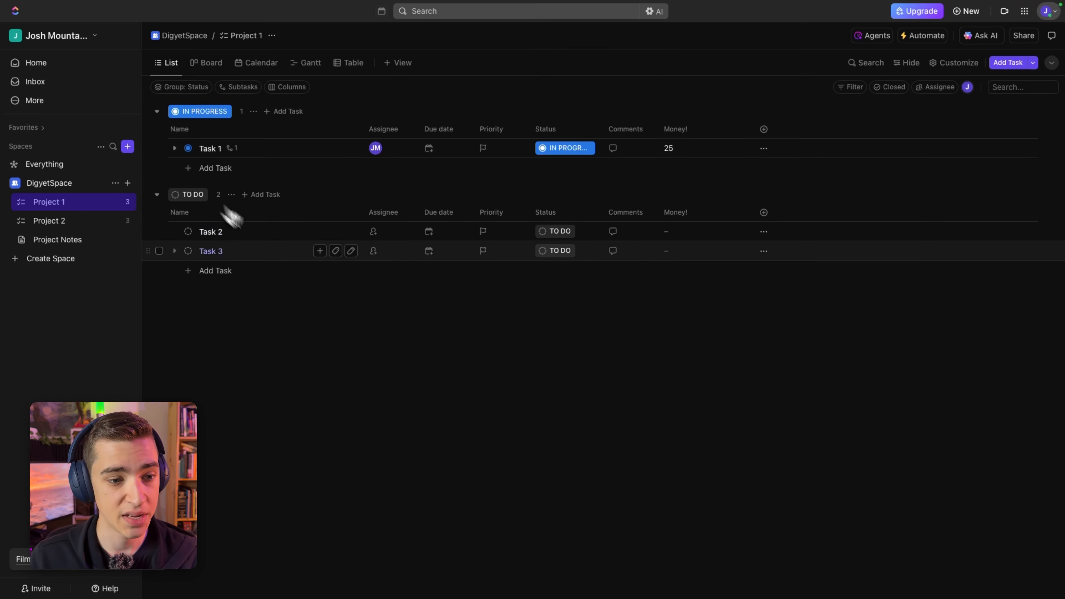
pyautogui.click(175, 149)
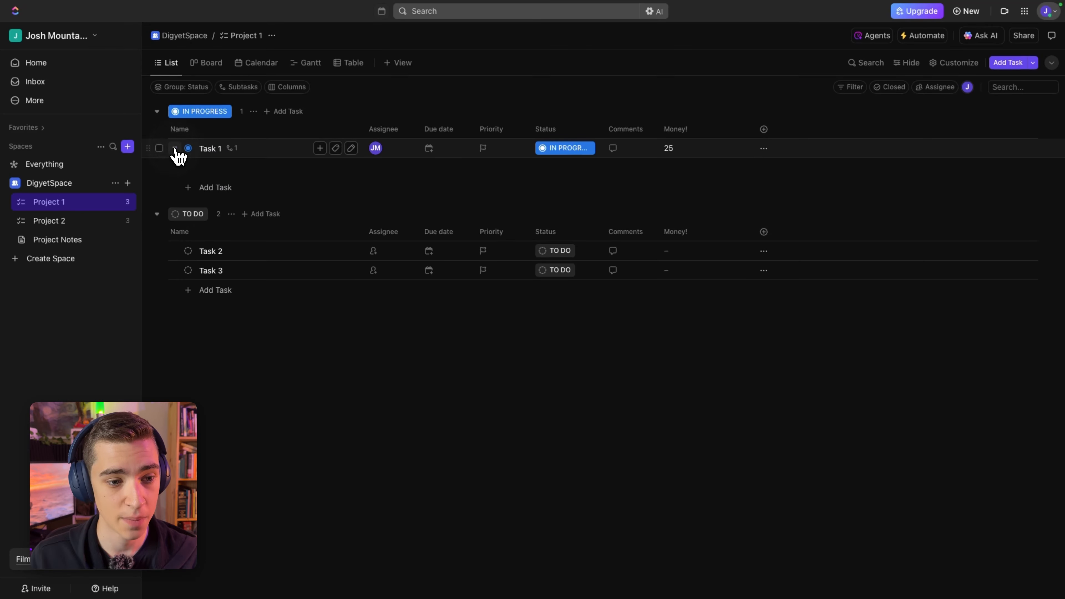
pyautogui.click(175, 148)
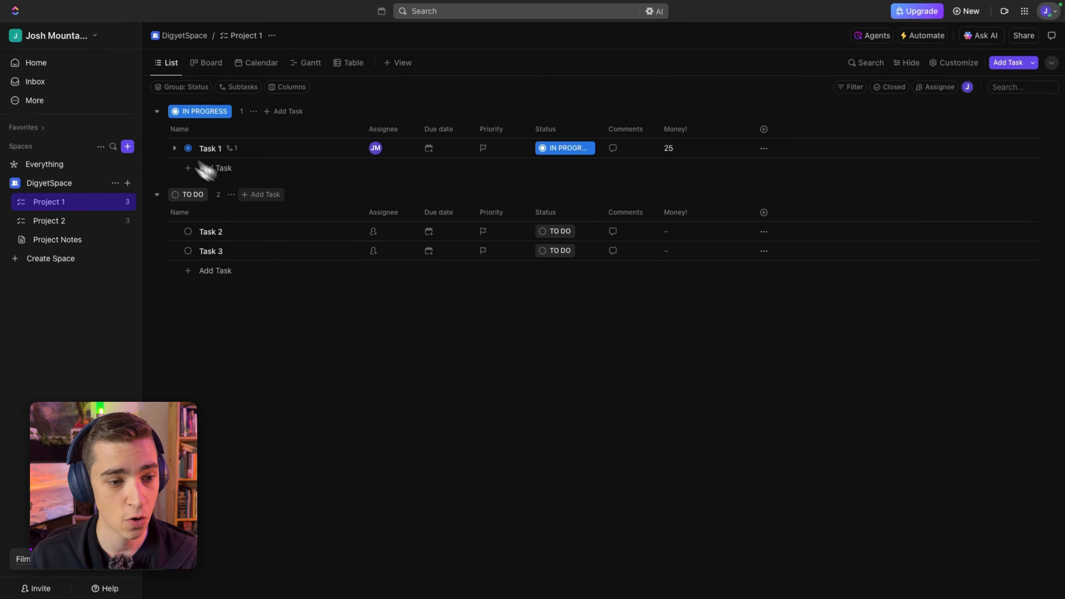
pyautogui.click(188, 148)
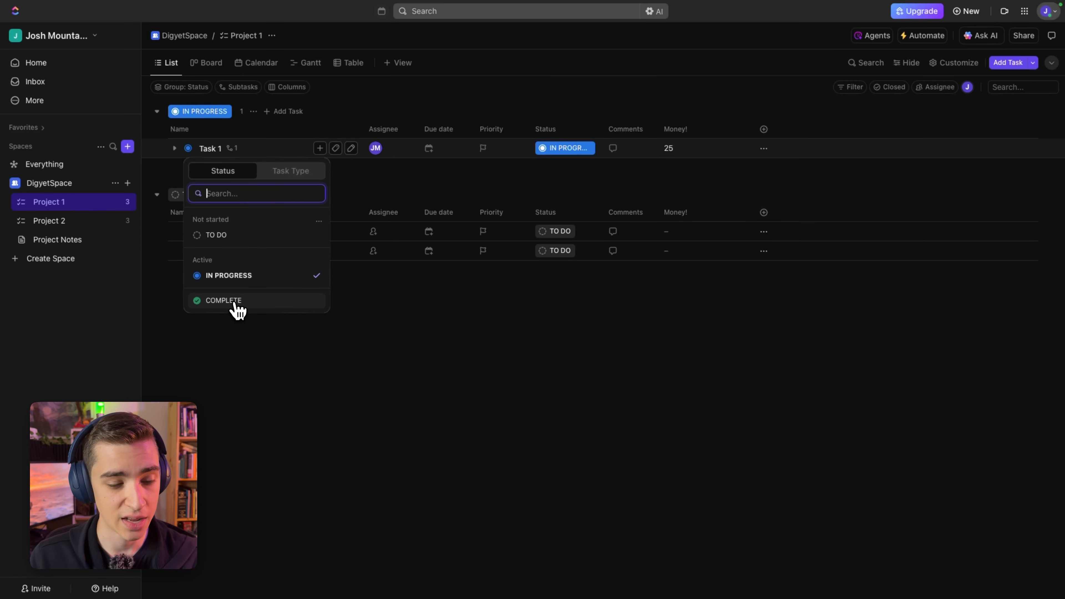
pyautogui.click(224, 301)
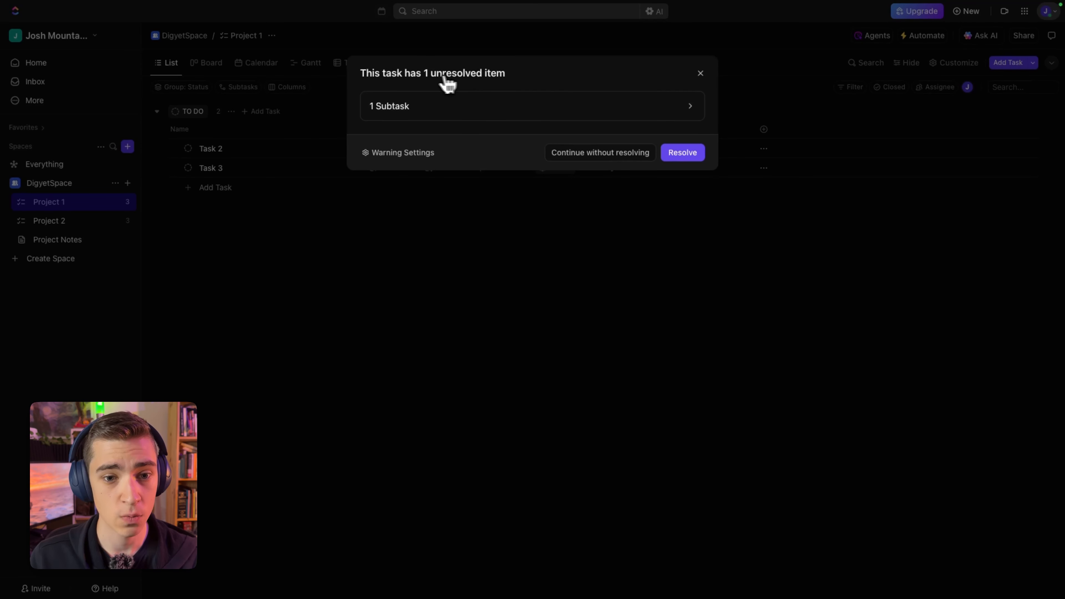
pyautogui.click(690, 106)
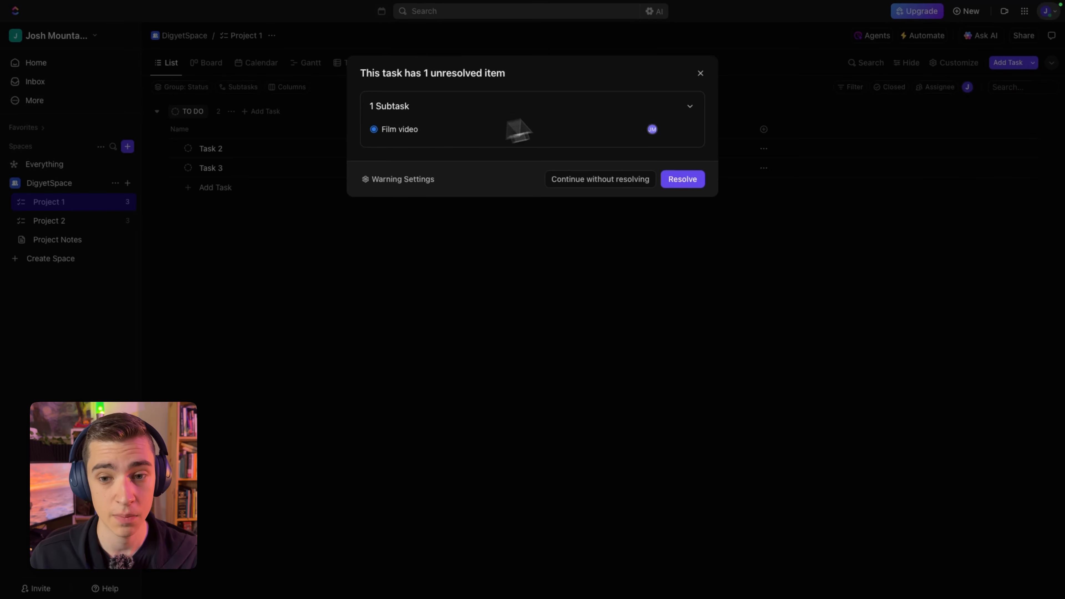
pyautogui.click(701, 73)
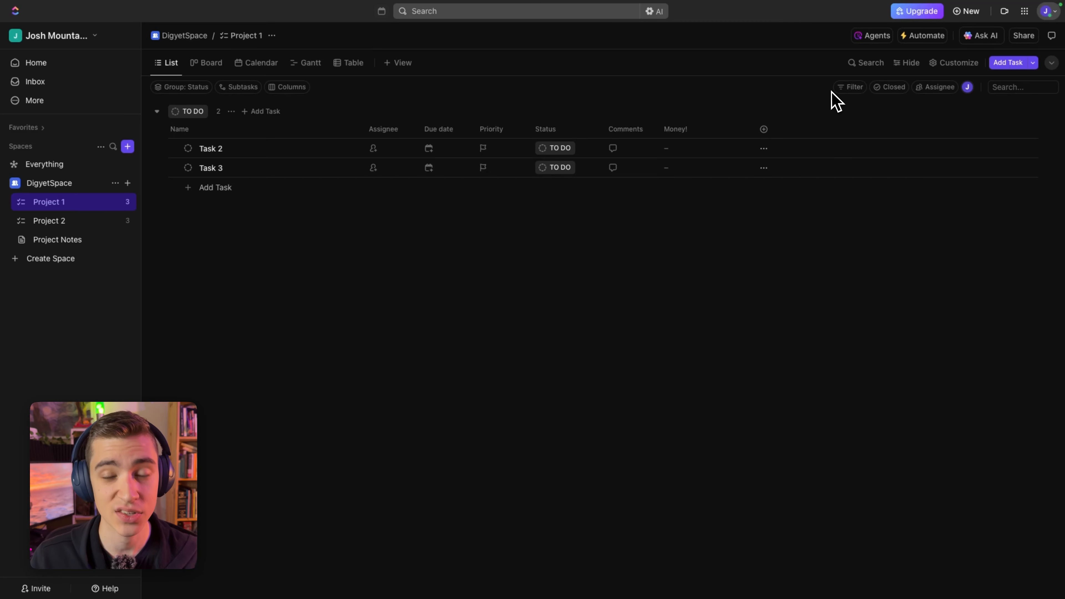
# - Look through the filter fields available for the Project 1 list without applying a filter
pyautogui.click(851, 88)
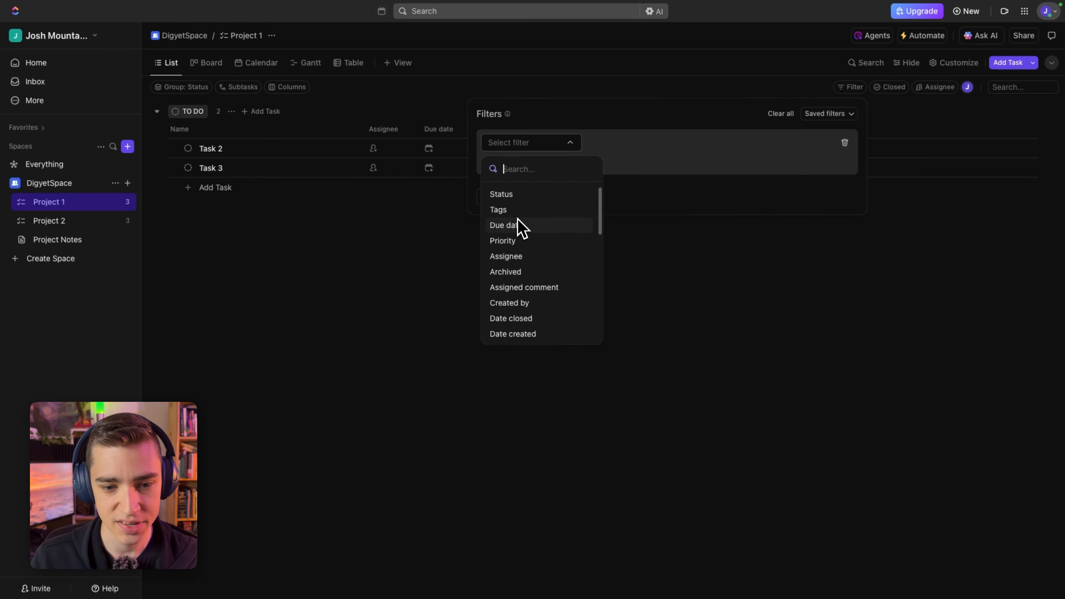
pyautogui.scroll(-5, 519, 228)
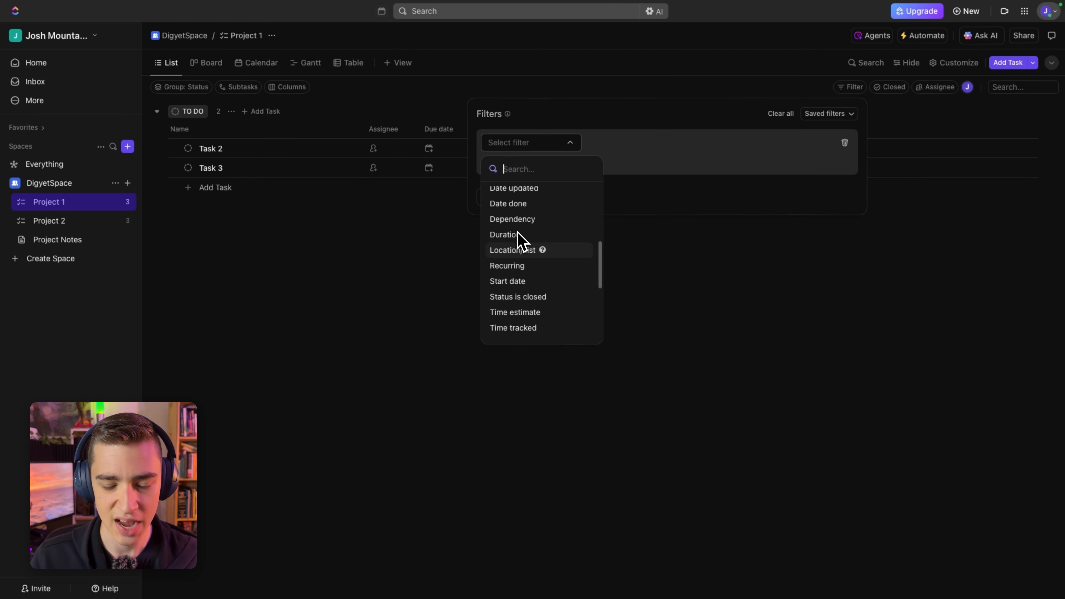
pyautogui.scroll(-3, 519, 235)
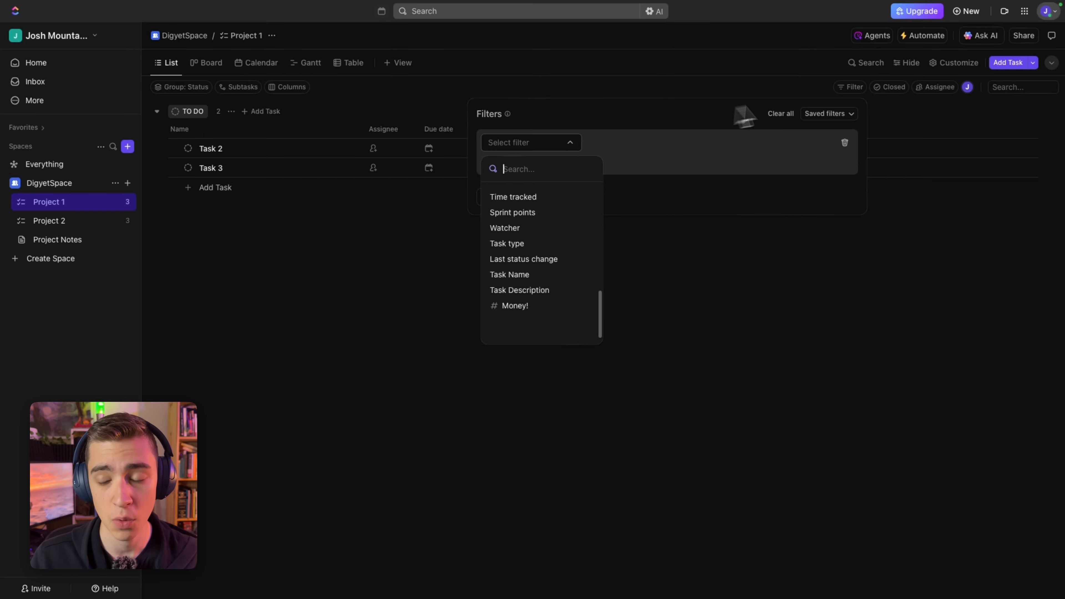
pyautogui.click(894, 90)
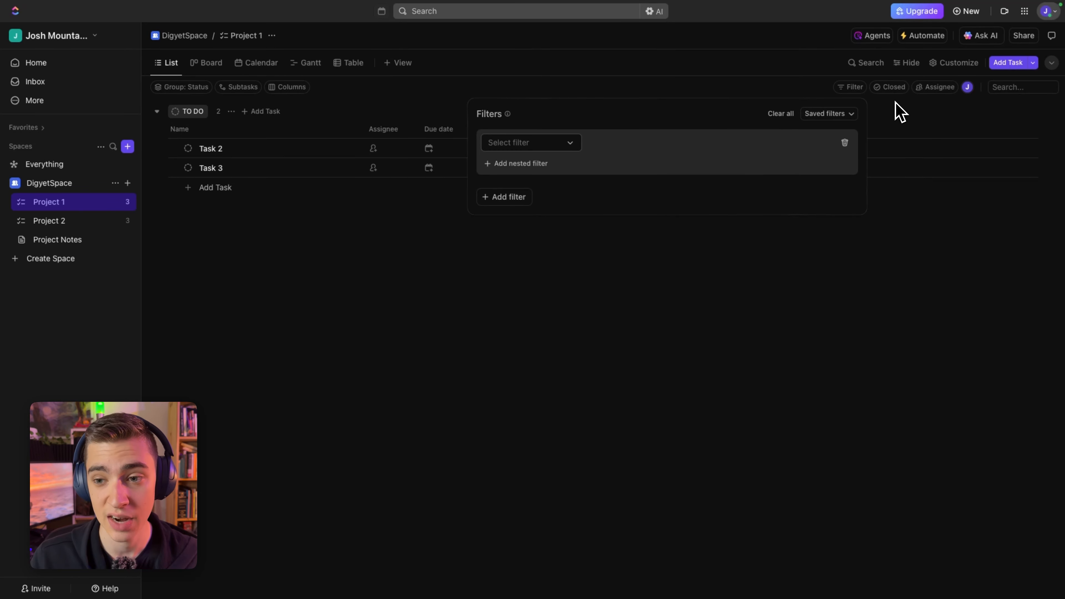
pyautogui.click(896, 110)
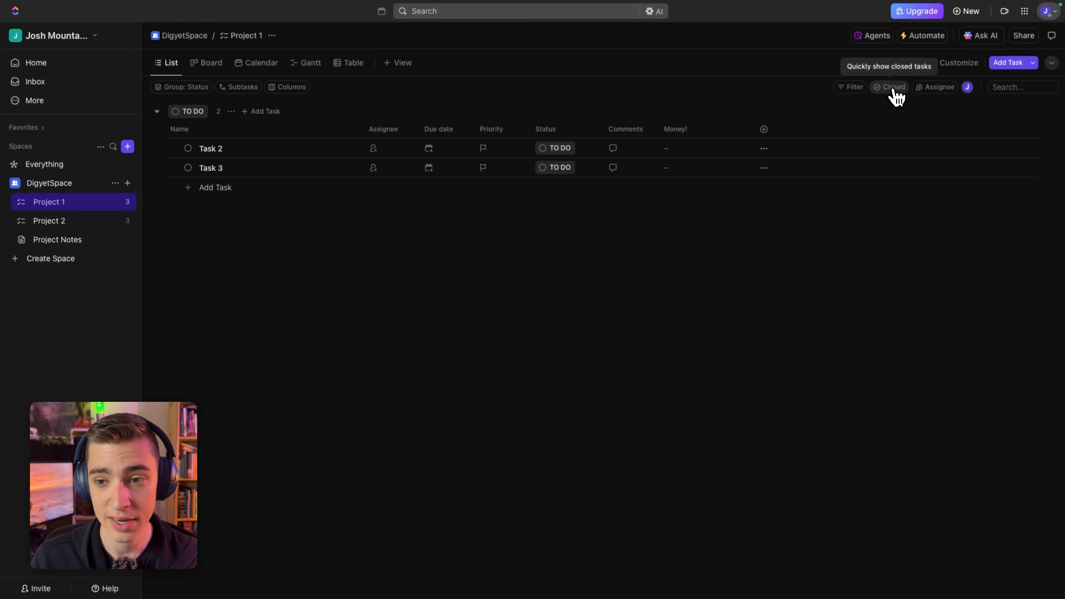
# - Show closed tasks in the Project 1 list and set Task 1 to Complete, resolving its Film video subtask
pyautogui.click(895, 90)
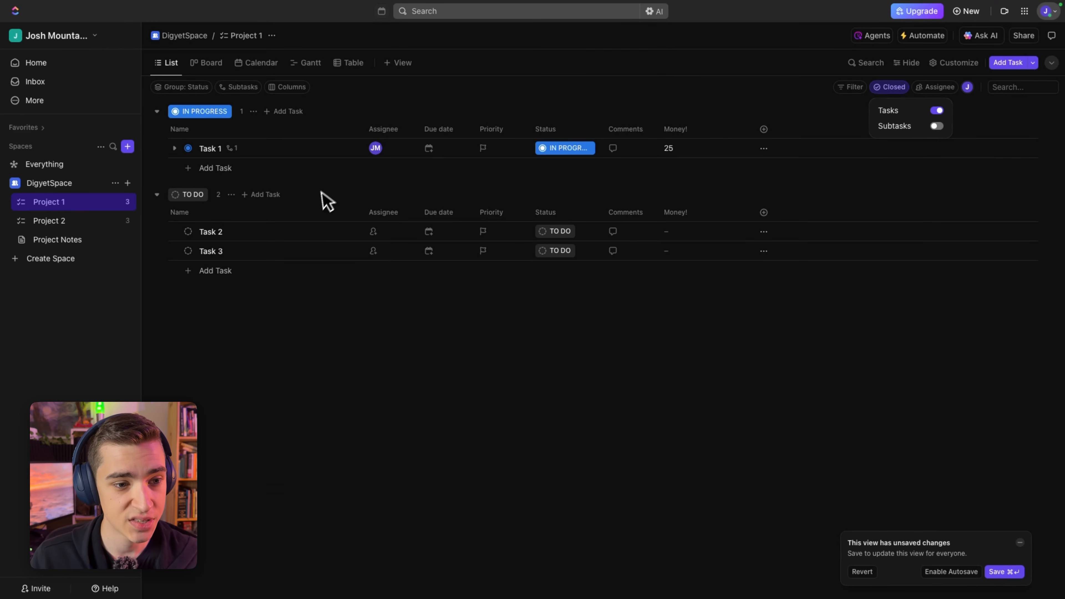
pyautogui.click(188, 148)
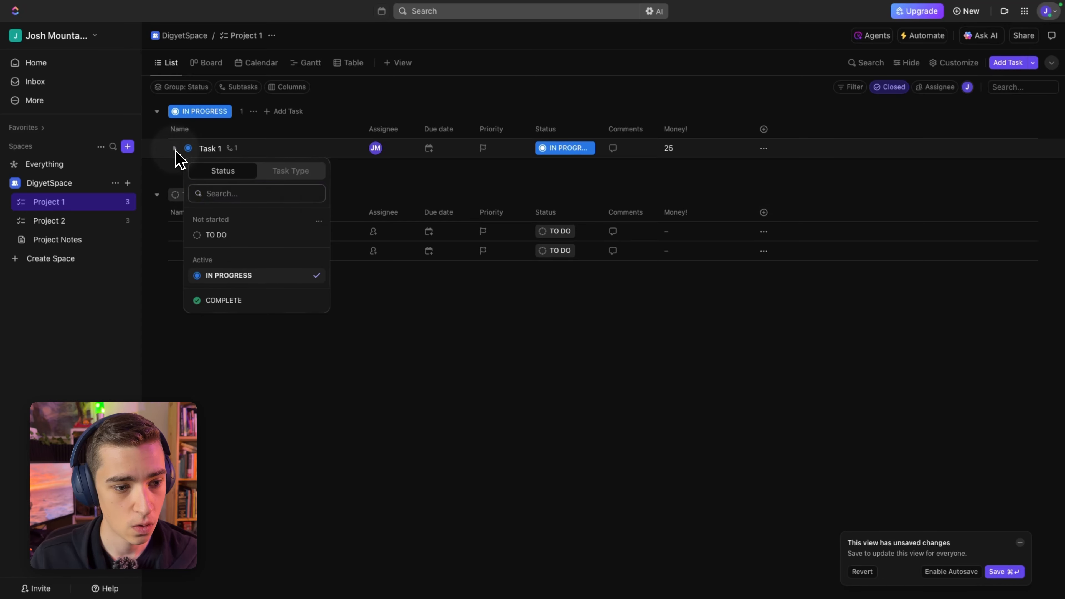
pyautogui.click(175, 149)
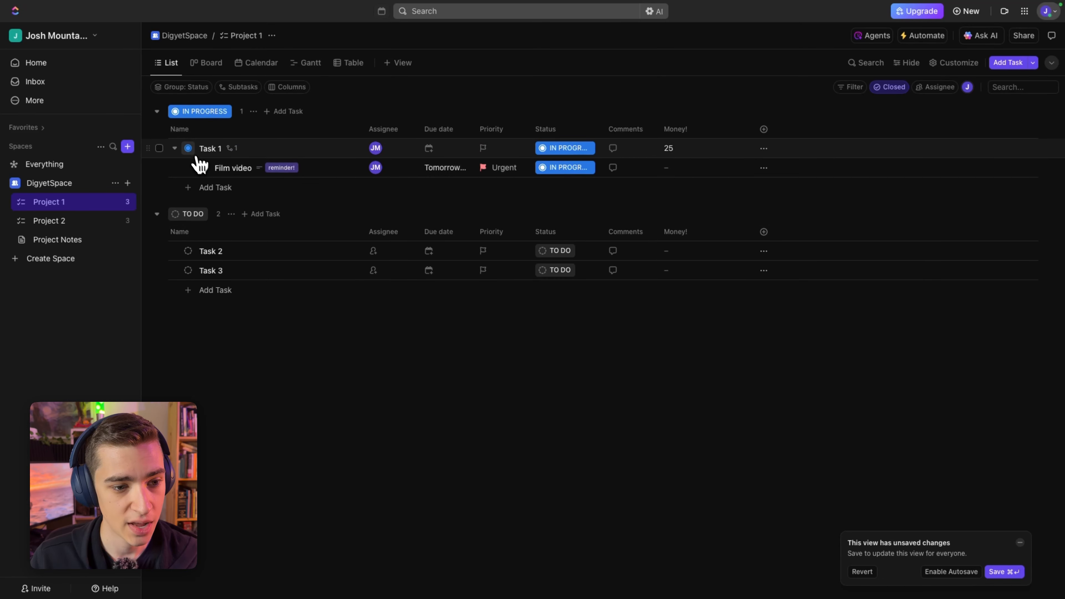
pyautogui.click(190, 149)
pyautogui.click(224, 300)
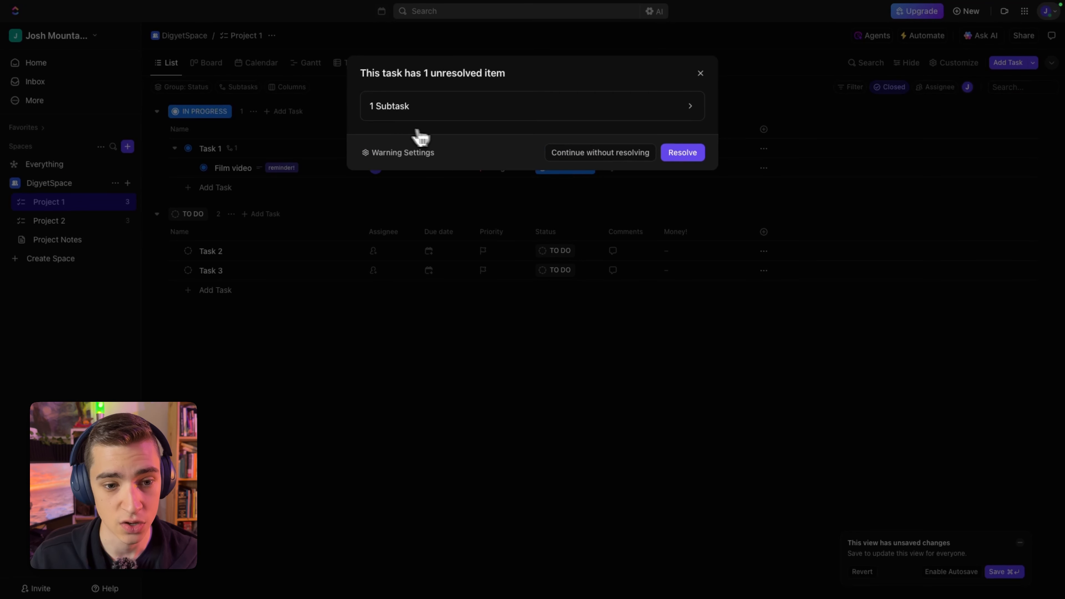
pyautogui.click(692, 158)
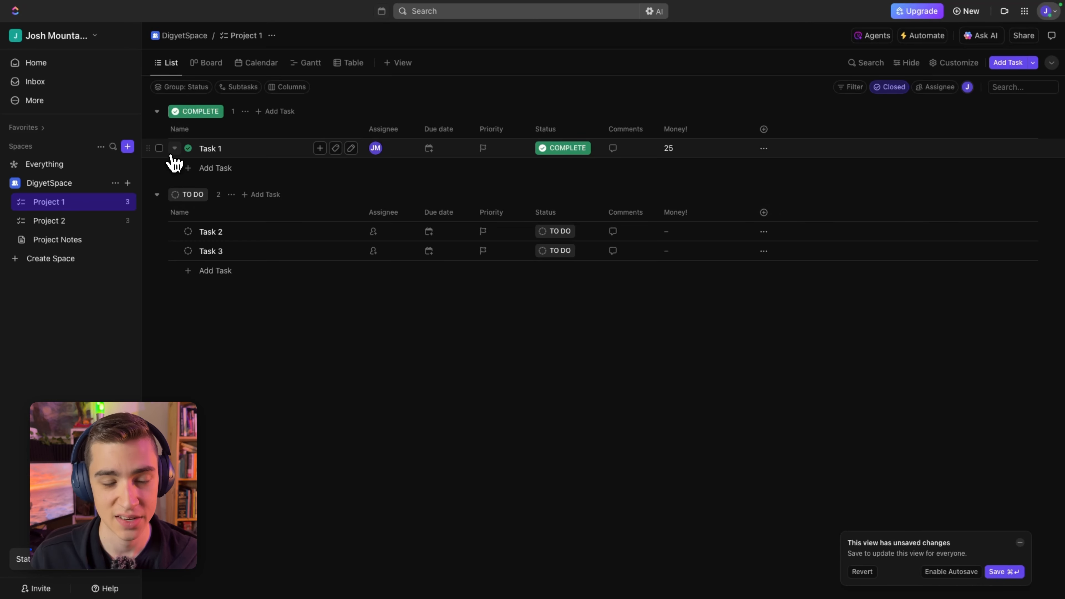
# - Hide closed tasks from the Project 1 list
pyautogui.click(895, 91)
pyautogui.click(939, 111)
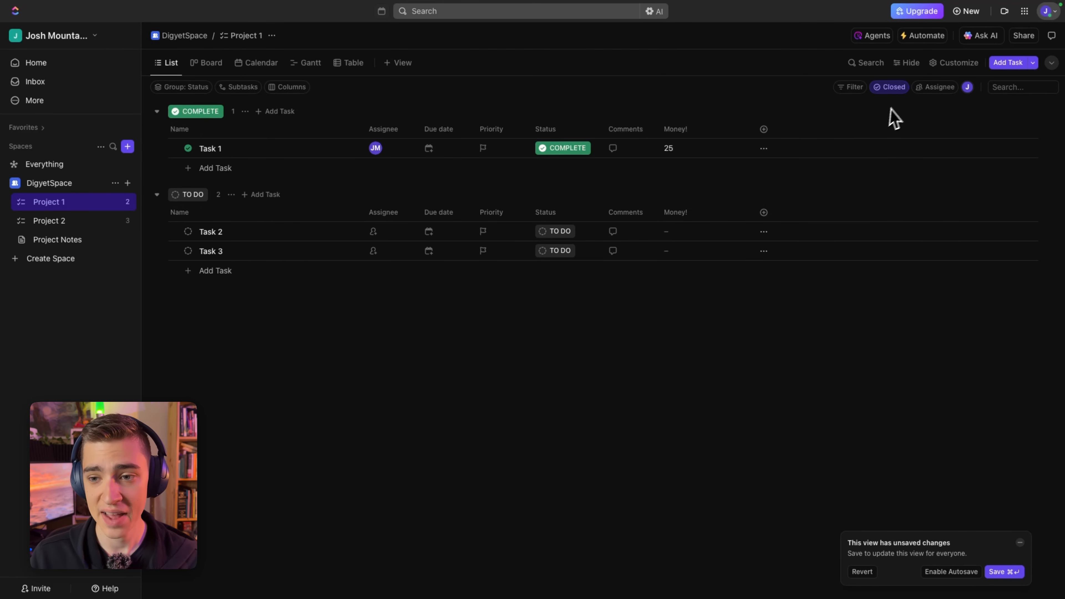
pyautogui.click(897, 97)
pyautogui.click(937, 111)
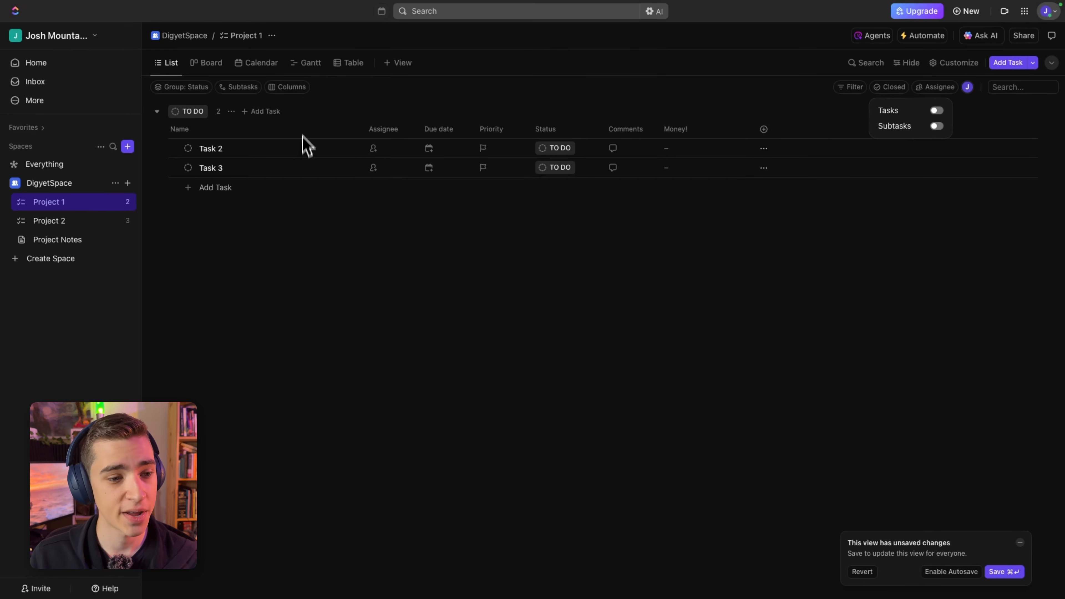
# - Group the Project 1 tasks by Assignee
pyautogui.click(184, 90)
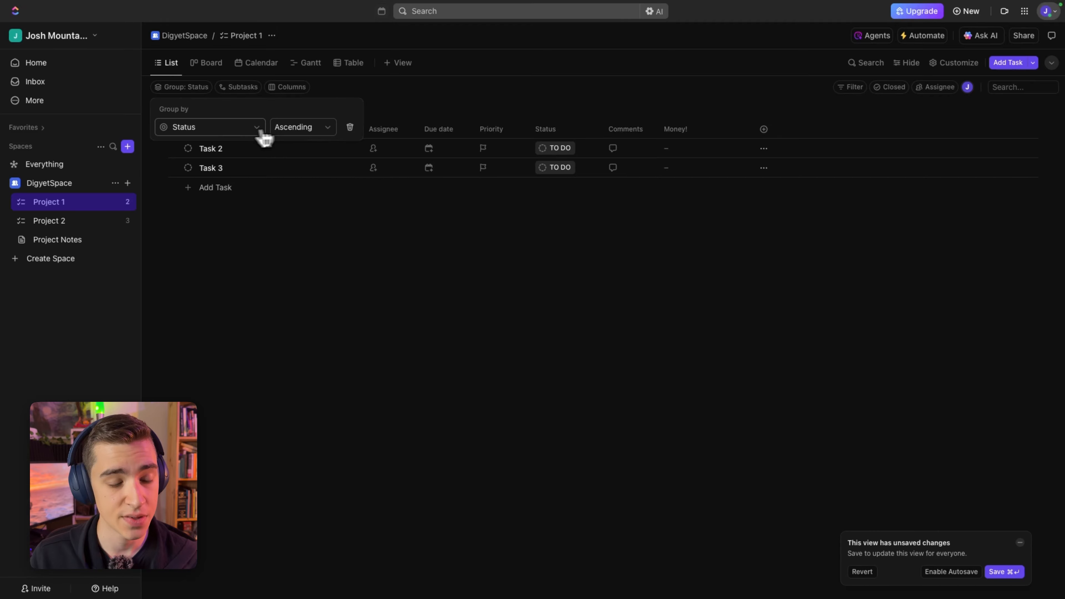
pyautogui.click(232, 128)
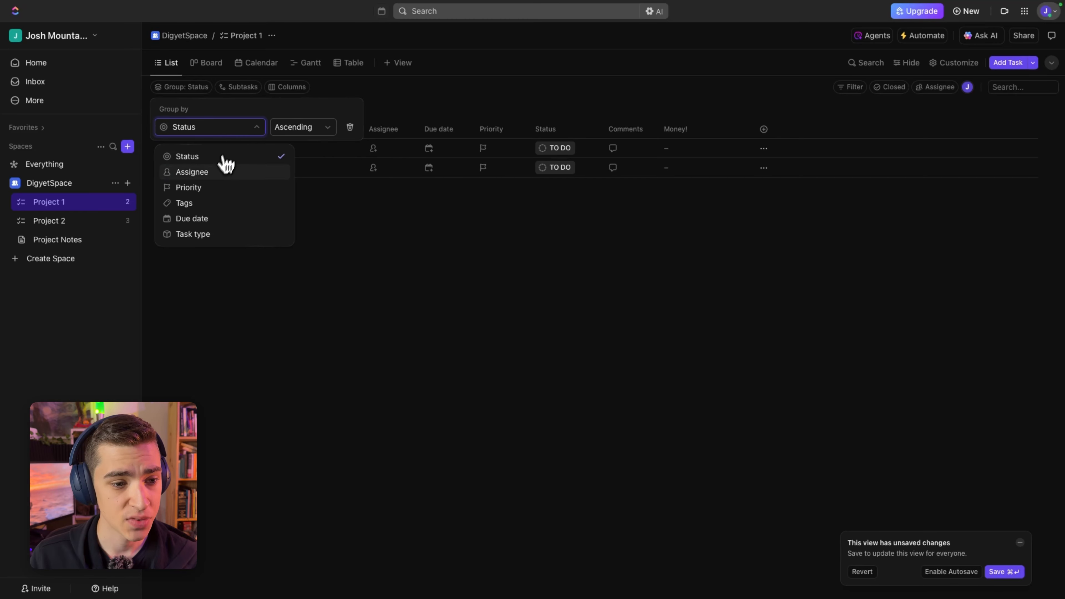
pyautogui.click(208, 172)
pyautogui.click(269, 216)
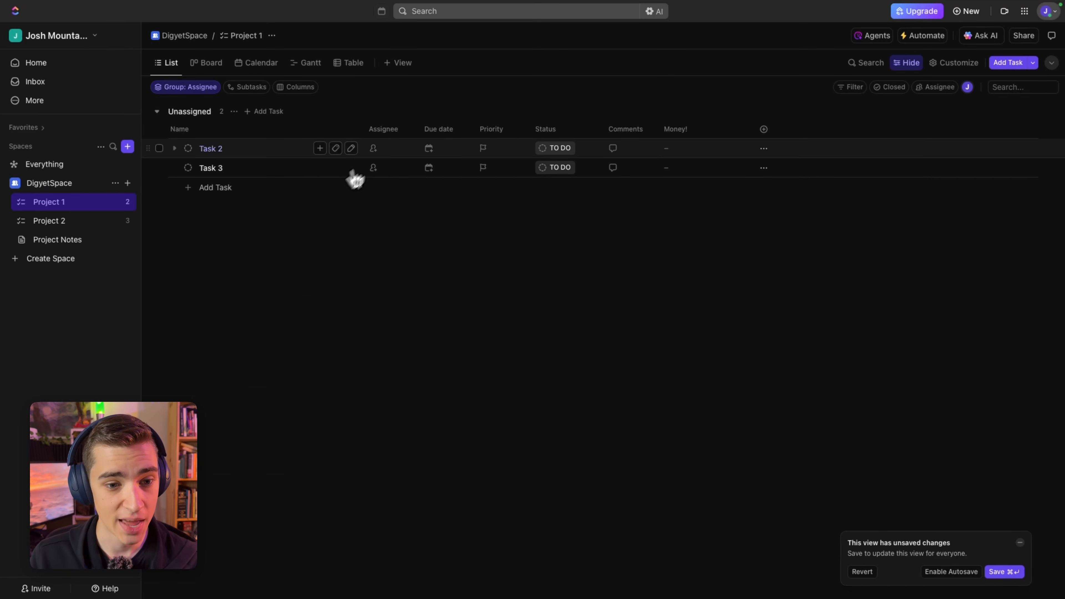
# - Assign Task 2 to yourself and leave Task 3 unassigned
pyautogui.click(375, 150)
pyautogui.click(399, 206)
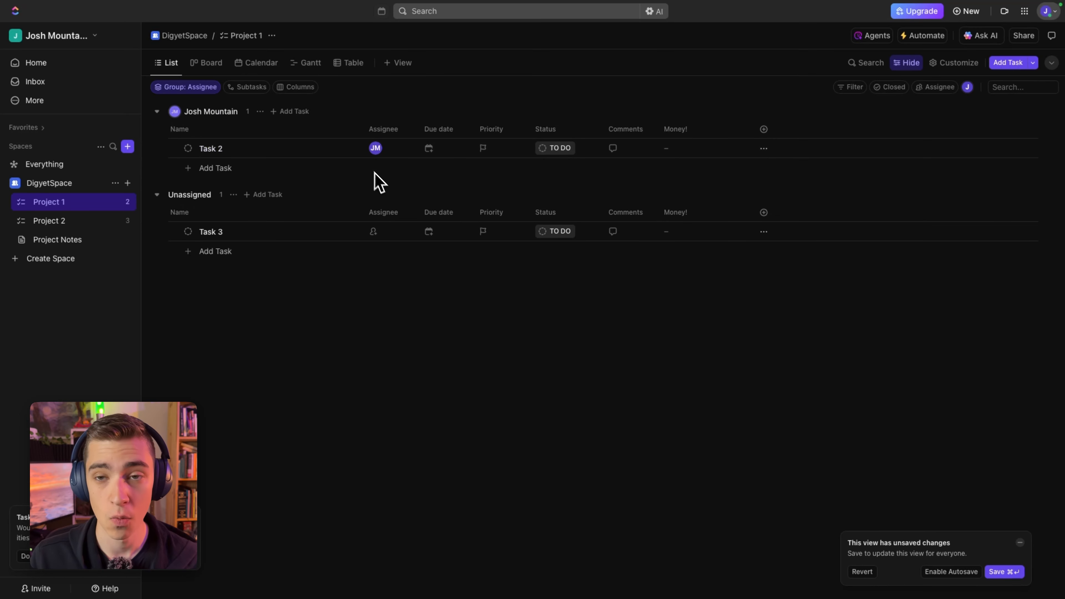
pyautogui.click(380, 233)
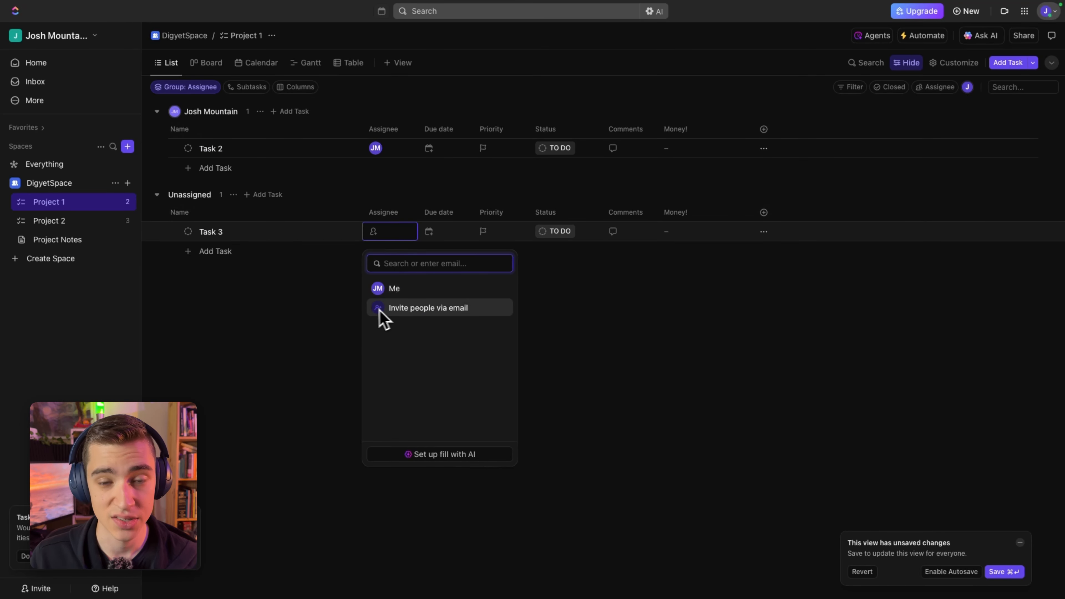
pyautogui.click(307, 290)
# - Review the available grouping options and set the Project 1 list back to grouping by Status
pyautogui.click(185, 86)
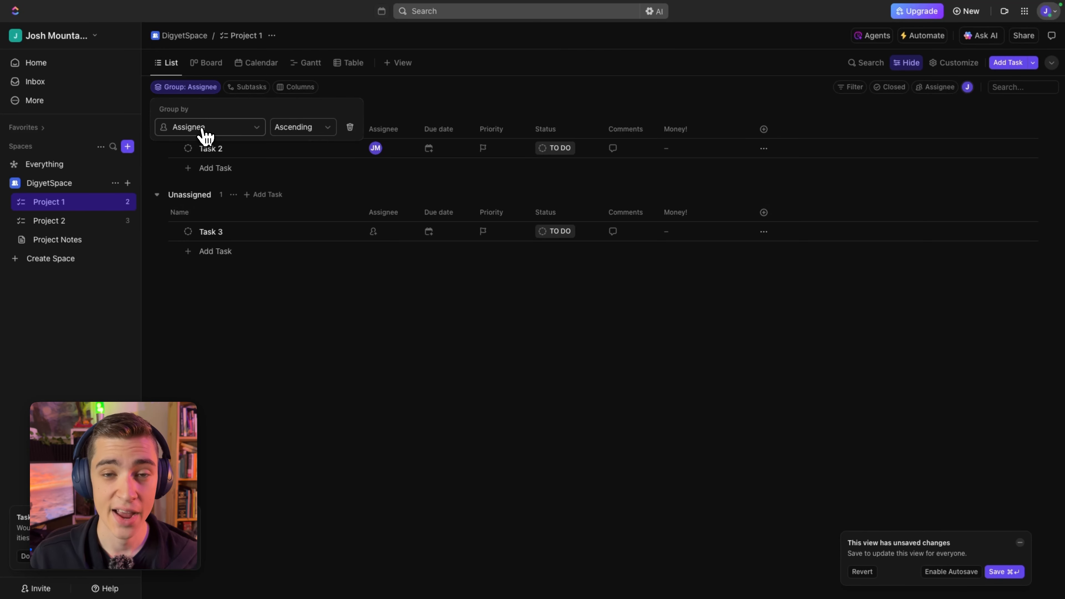
pyautogui.click(206, 127)
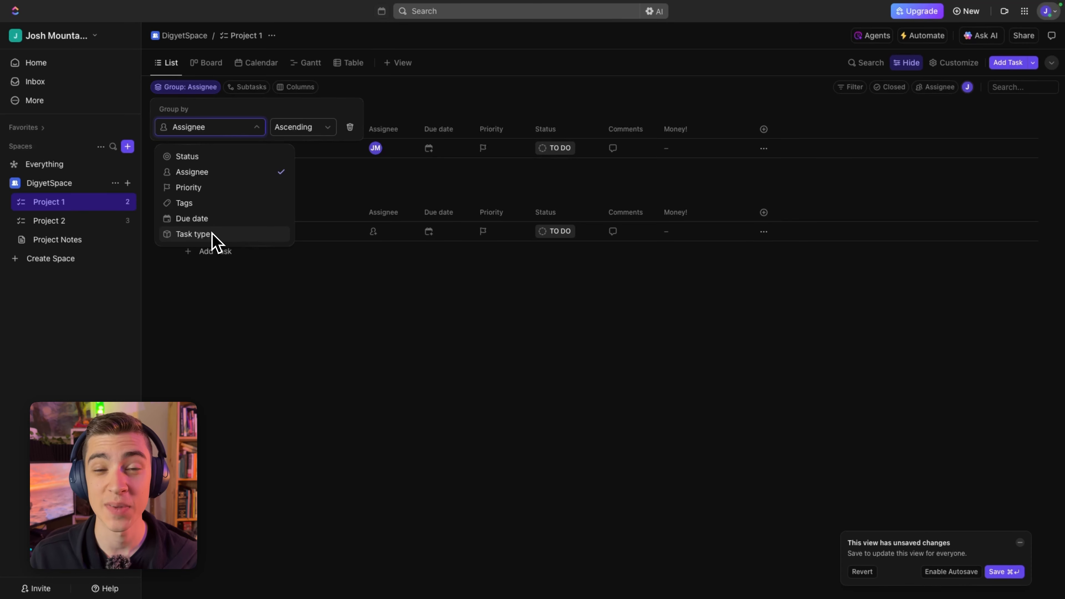
pyautogui.click(309, 299)
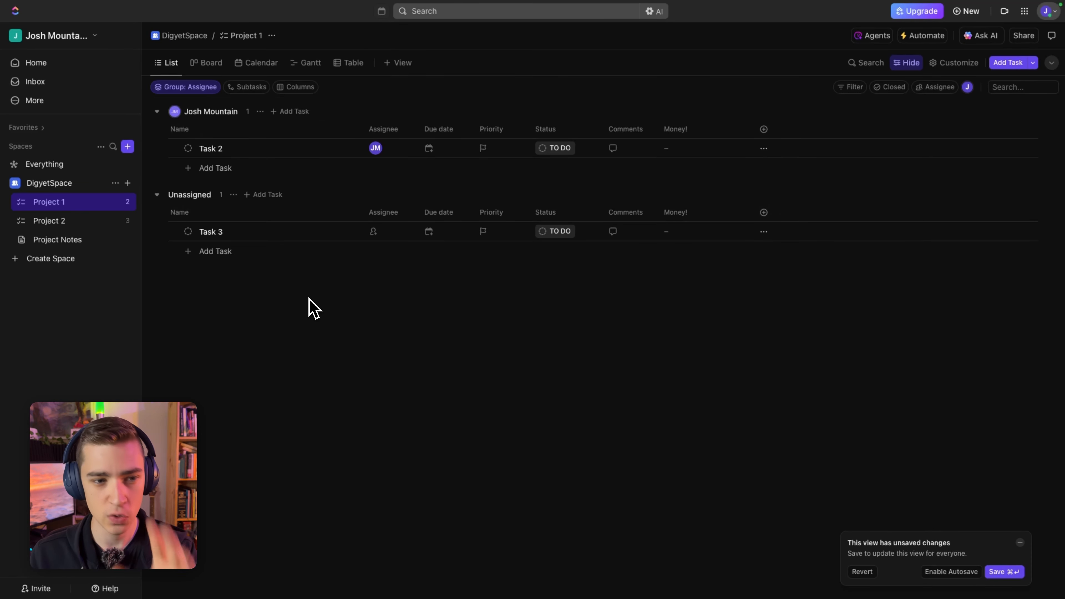
pyautogui.click(196, 88)
pyautogui.click(208, 132)
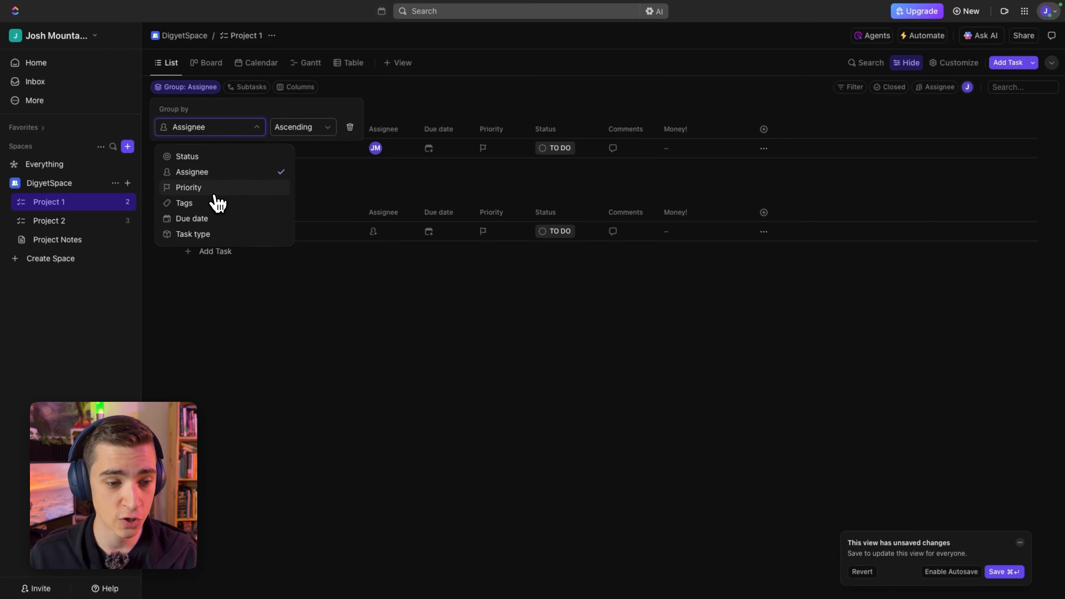
pyautogui.click(197, 158)
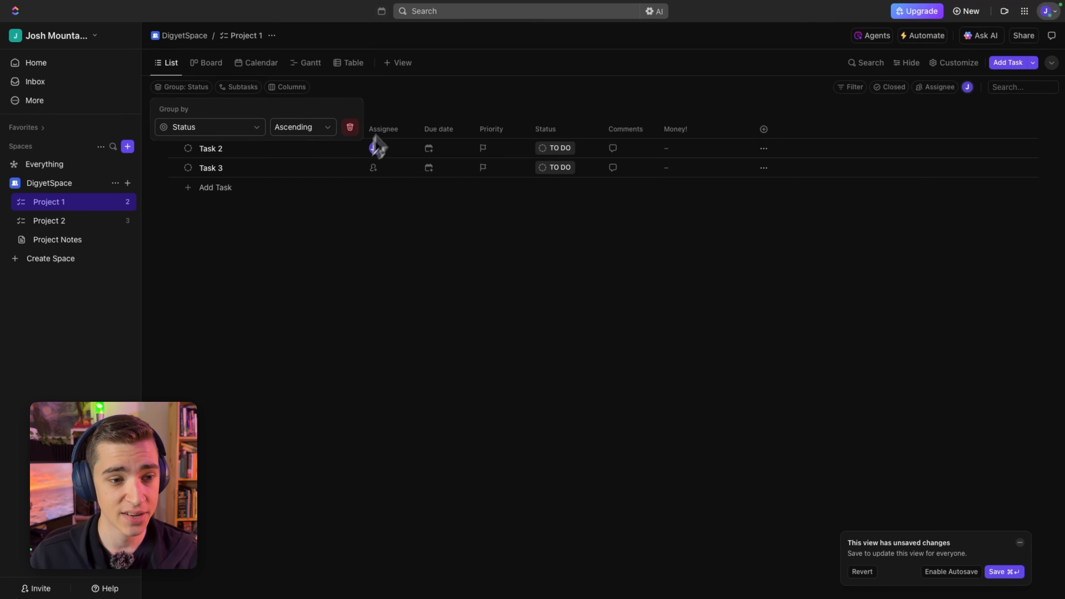
pyautogui.click(397, 110)
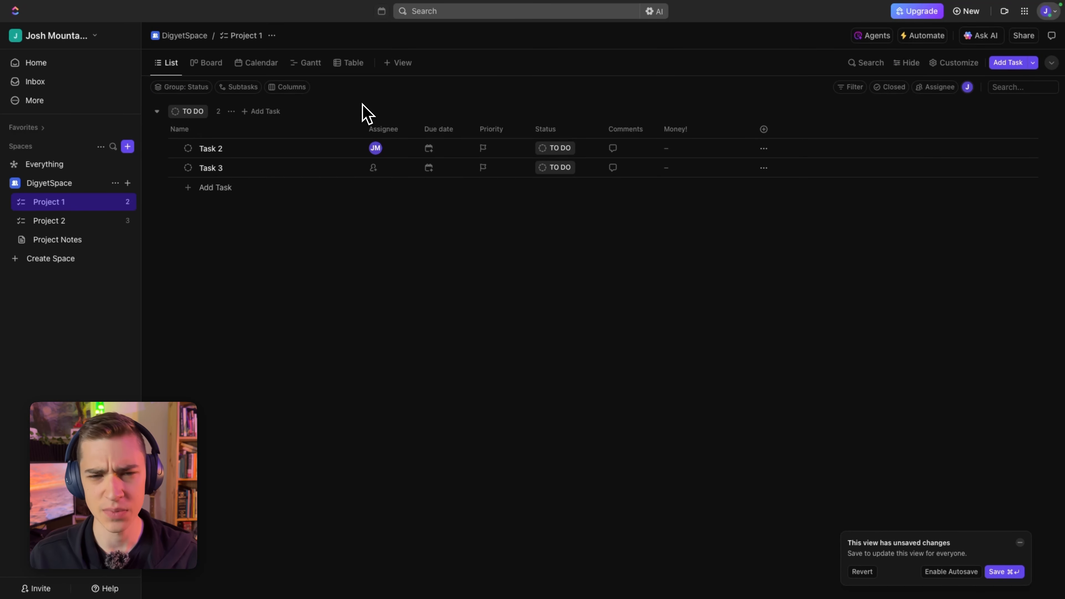
# - Open the status settings for Project 1 from the To Do group and switch the status type to custom statuses
pyautogui.doubleClick(195, 111)
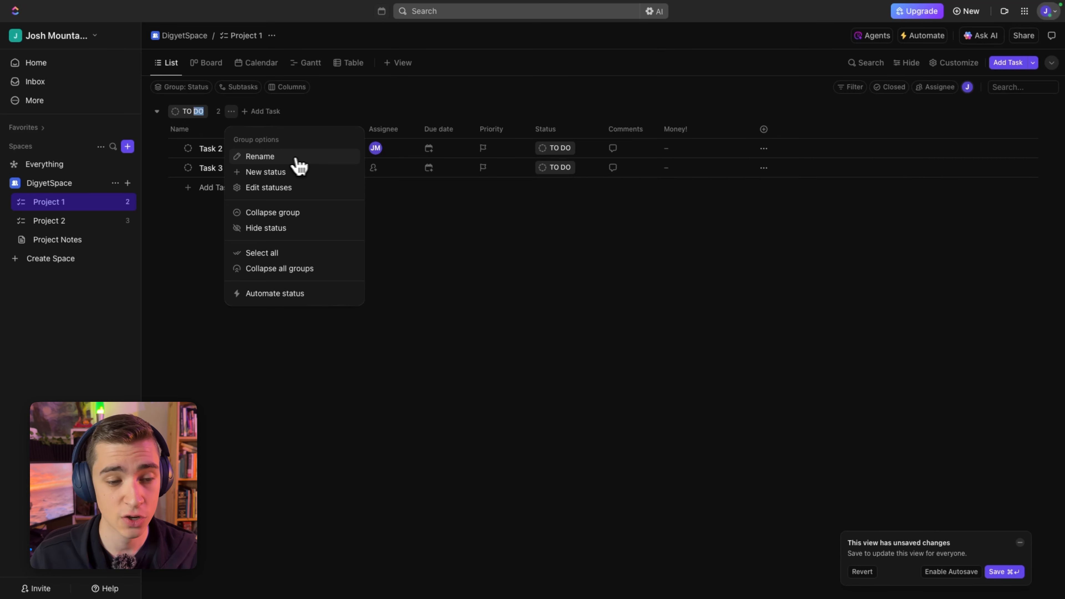
pyautogui.click(269, 187)
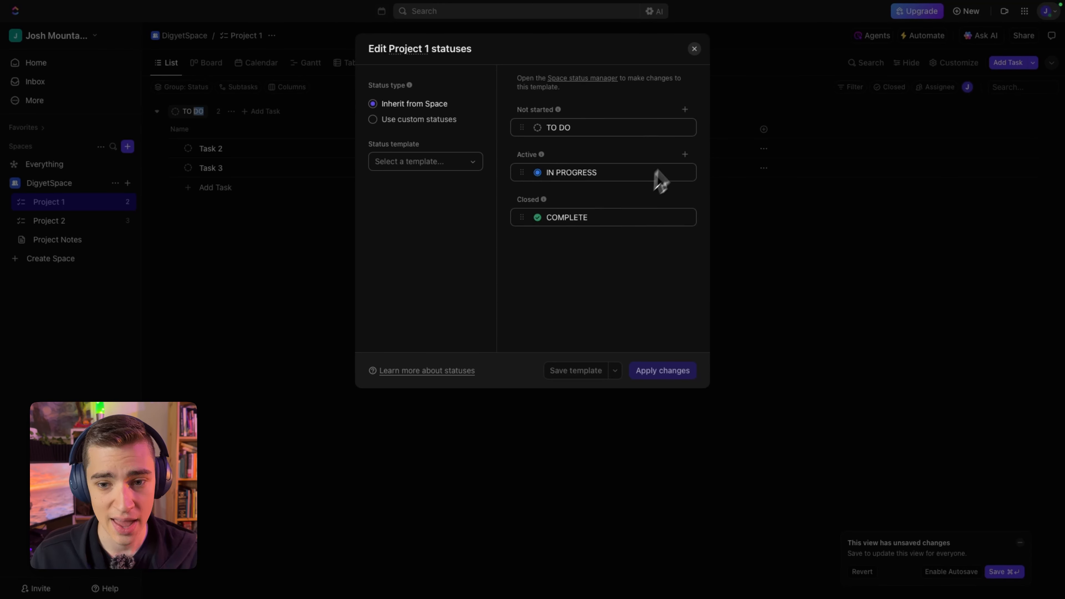
pyautogui.click(436, 126)
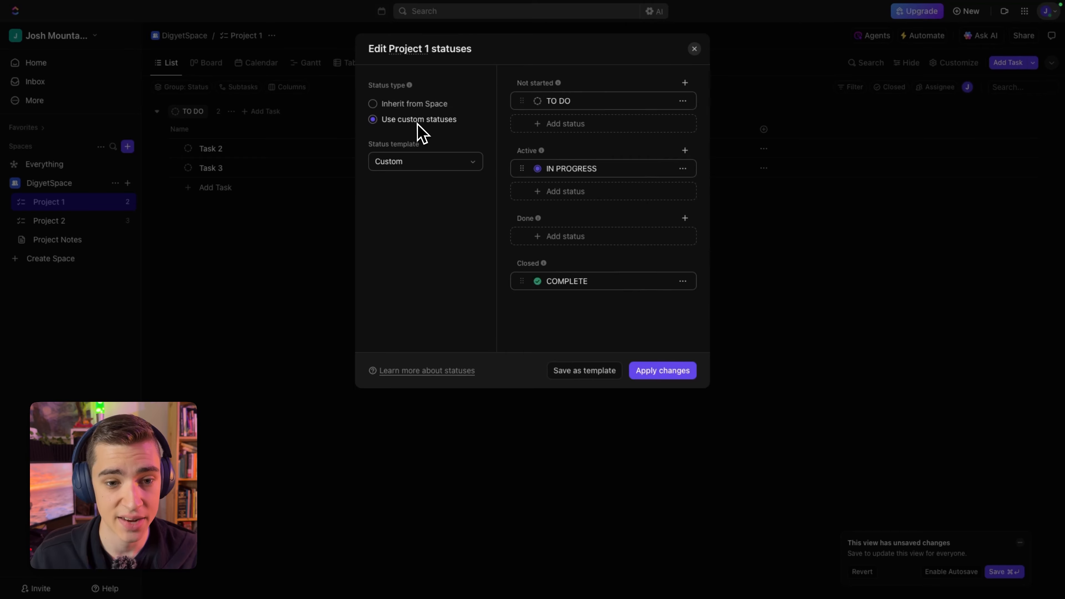
pyautogui.click(395, 106)
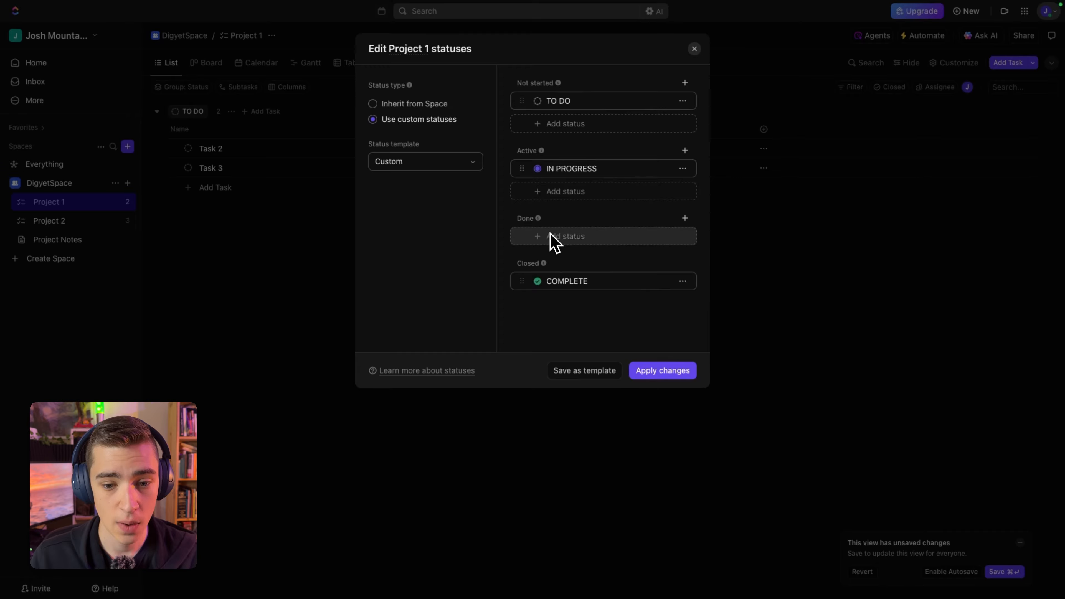
# - Add a pink status named "TO REVIEW" to the Active statuses of Project 1
pyautogui.click(544, 192)
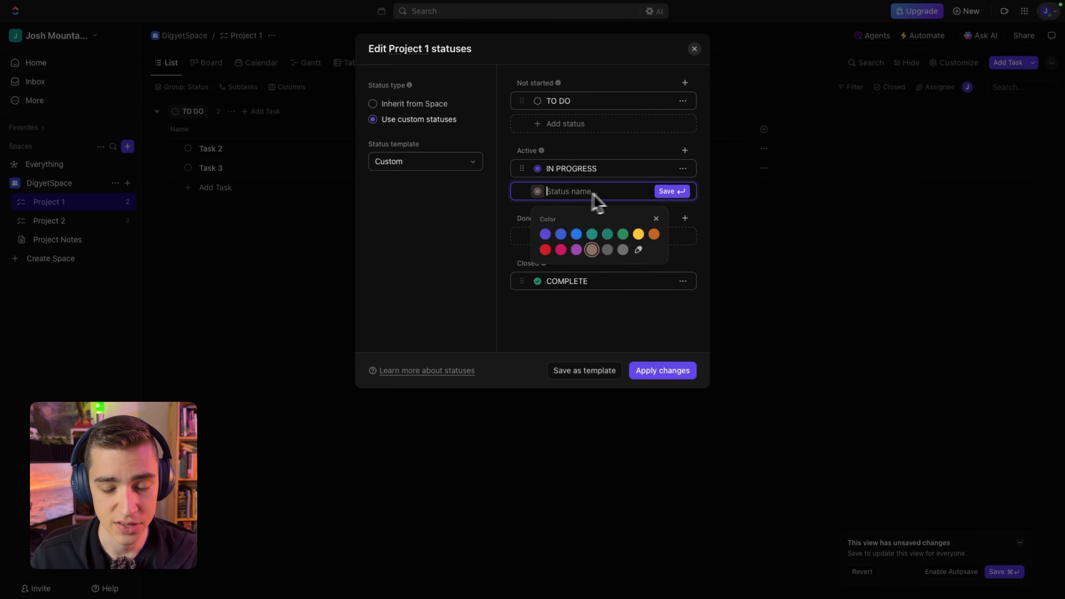
pyautogui.click(561, 250)
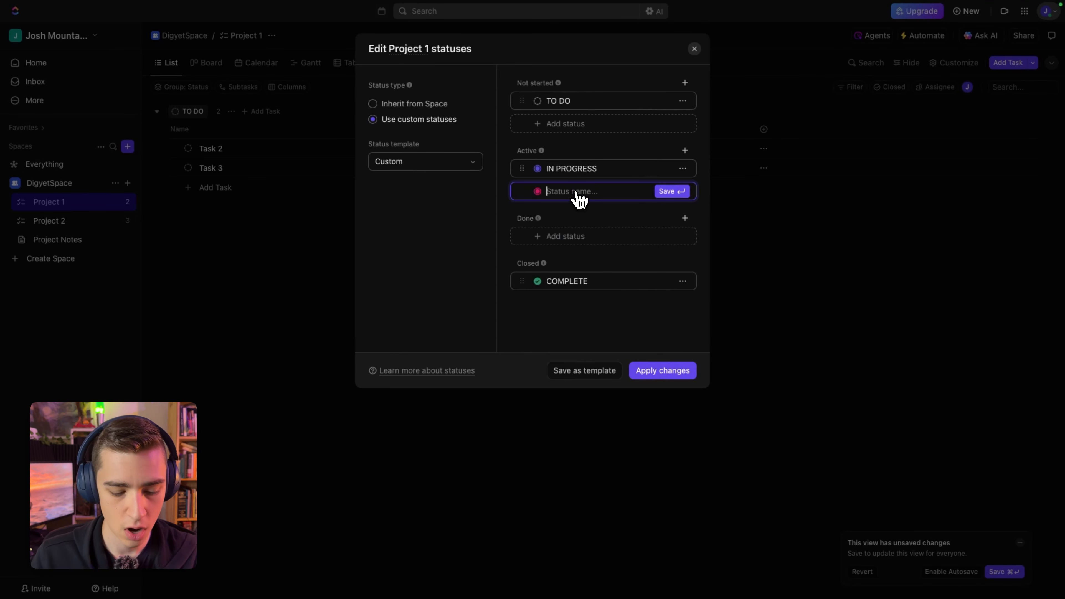
pyautogui.write('TO REVIEW')
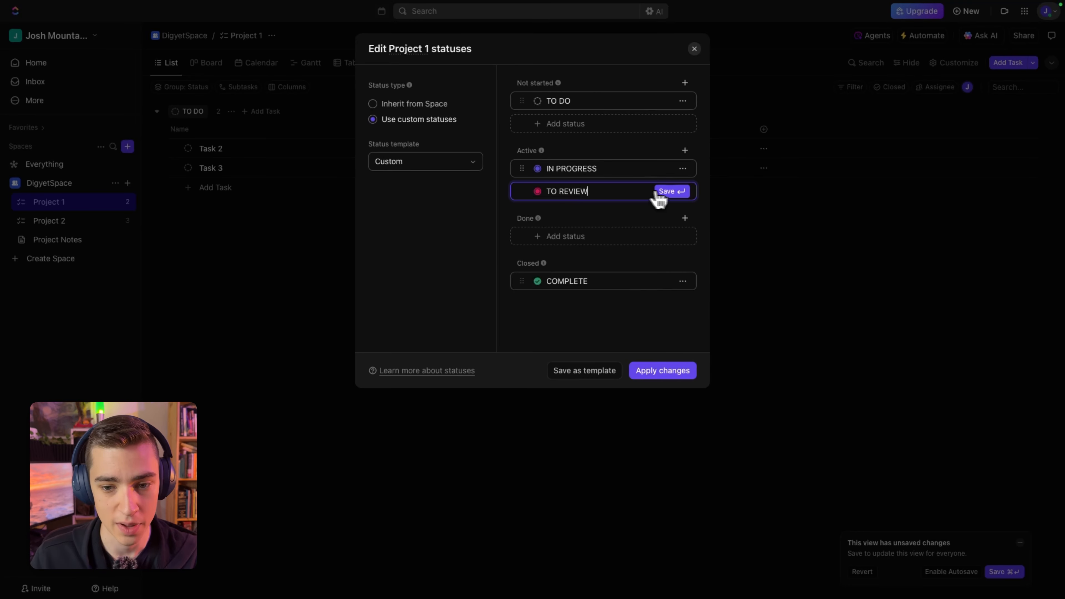
pyautogui.click(671, 192)
# - Save the TO REVIEW status and add a blue status named "BLOCKED" to the Active statuses
pyautogui.click(654, 213)
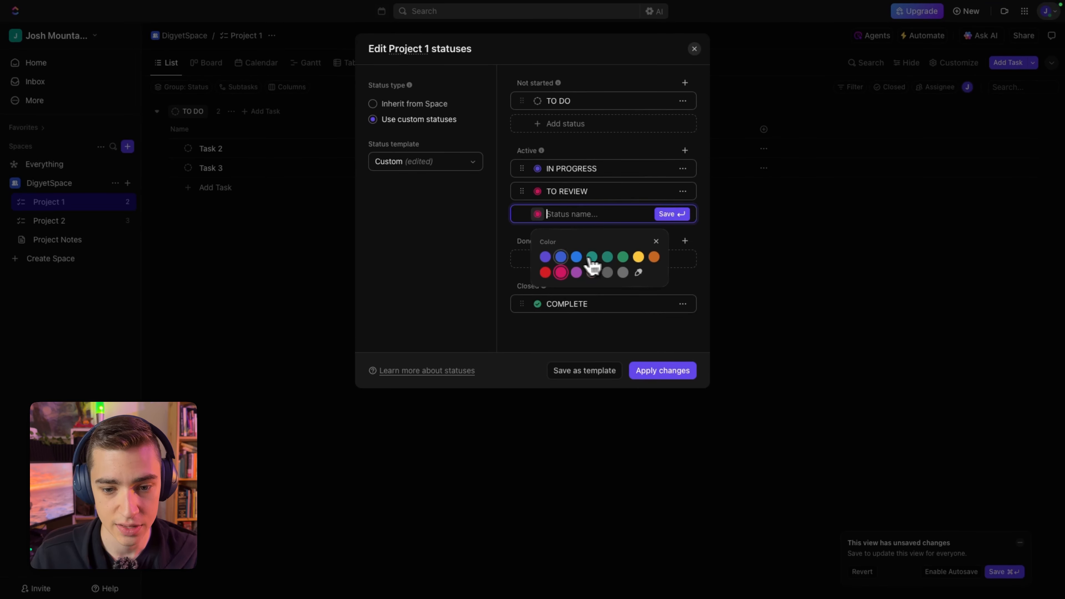
pyautogui.click(576, 257)
pyautogui.write('BLOCKE')
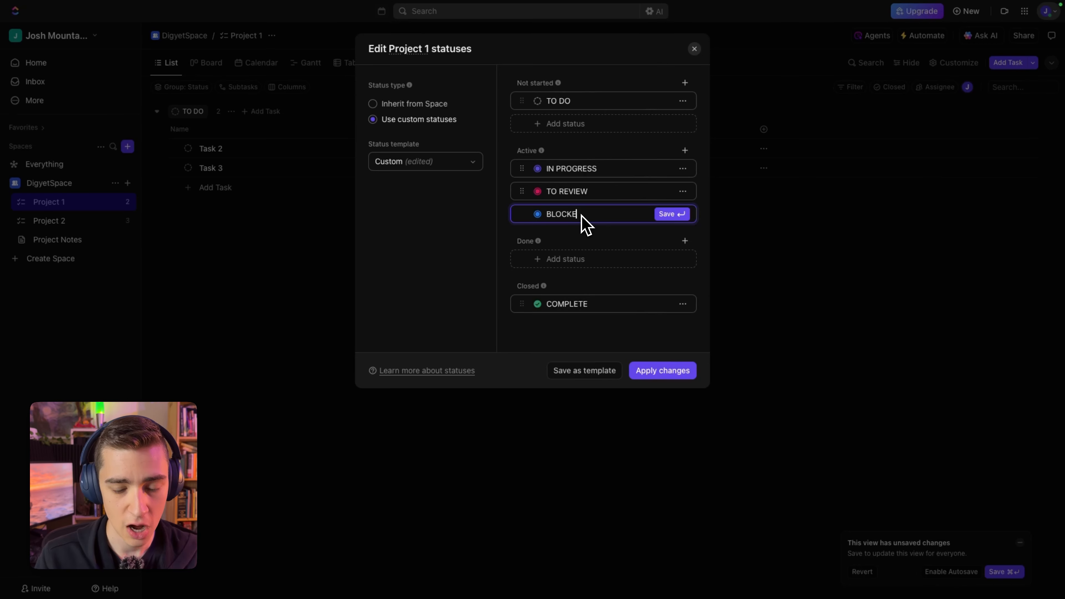
pyautogui.write('D')
pyautogui.press('Return')
# - Add a red status named "REJECTED" to the Active statuses and apply the status changes to Project 1
pyautogui.click(546, 297)
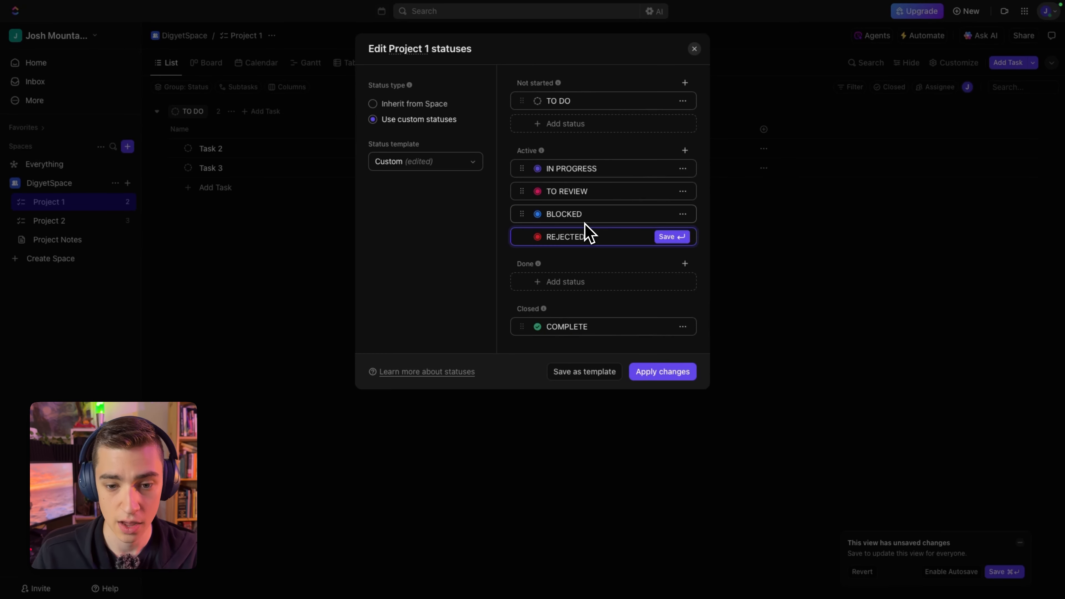
pyautogui.write('REJECTED')
pyautogui.click(671, 236)
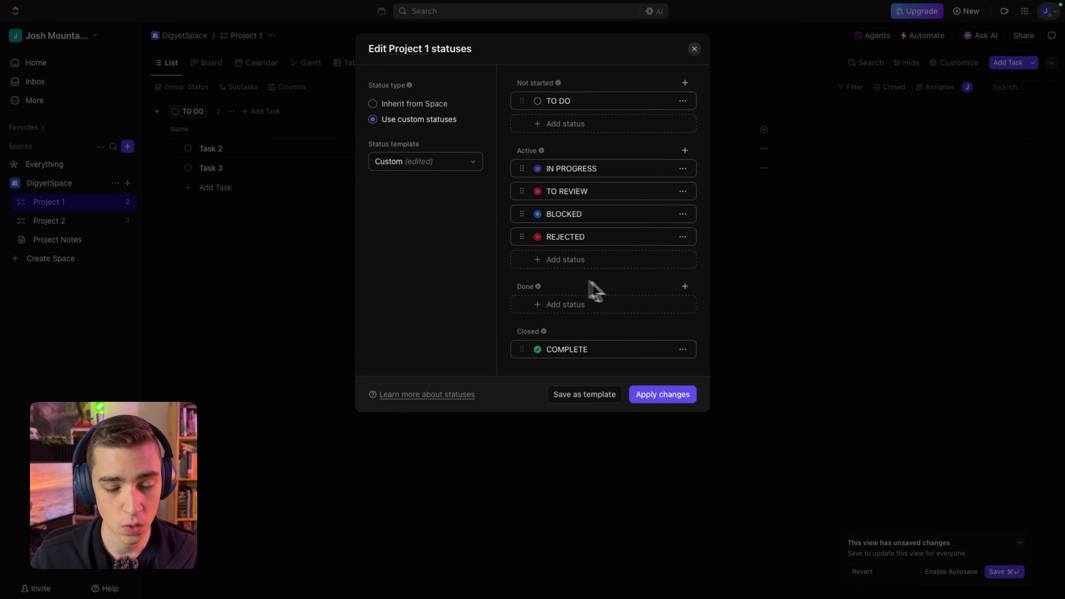
pyautogui.click(669, 404)
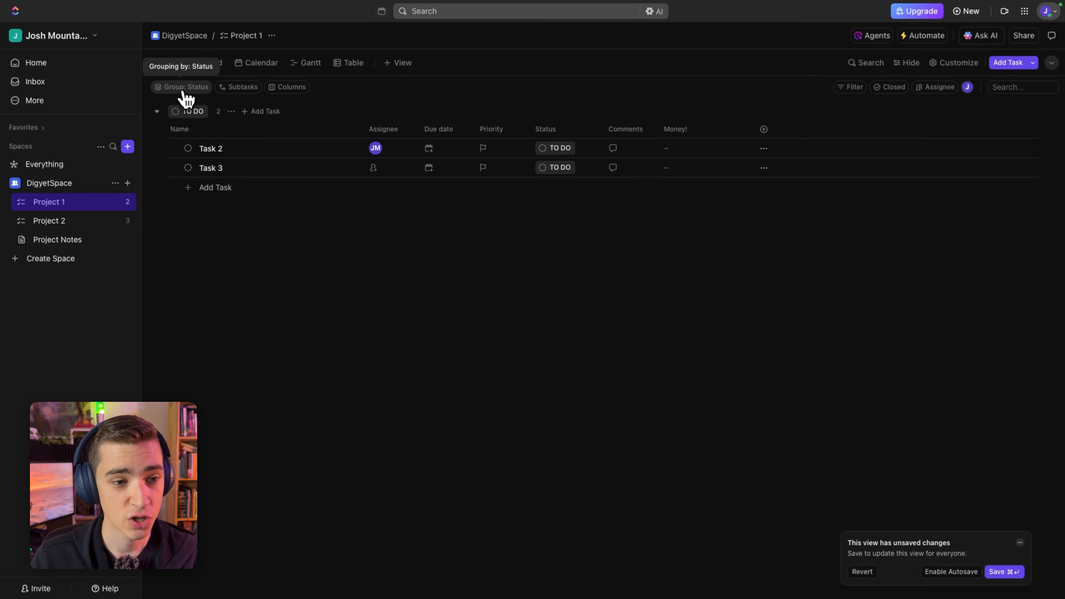
# - Set Task 2's status to REJECTED and group the Project 1 list by Assignee
pyautogui.click(188, 149)
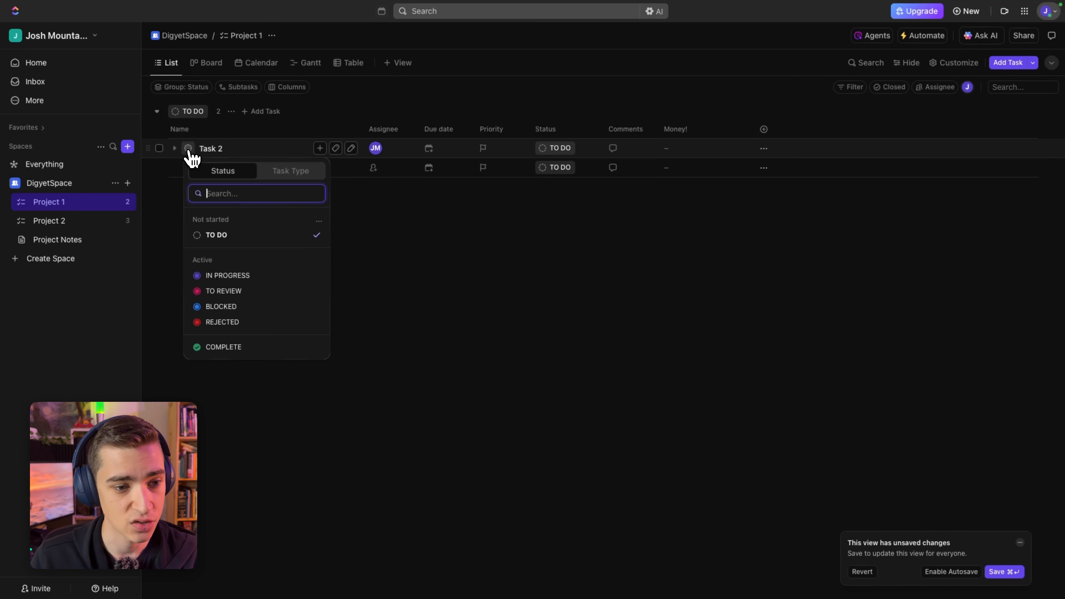
pyautogui.click(223, 322)
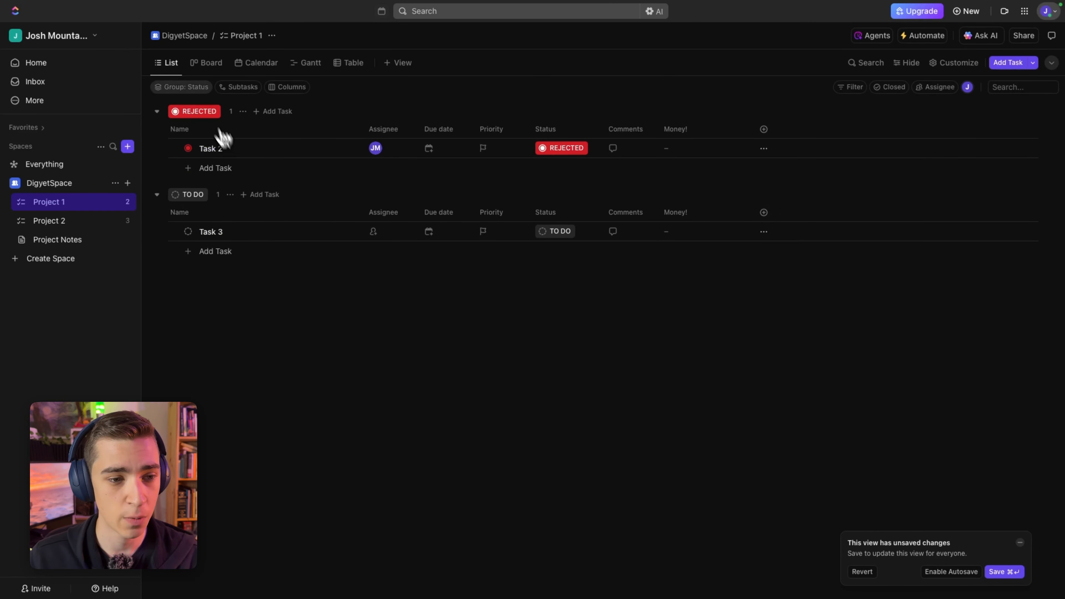
pyautogui.click(185, 89)
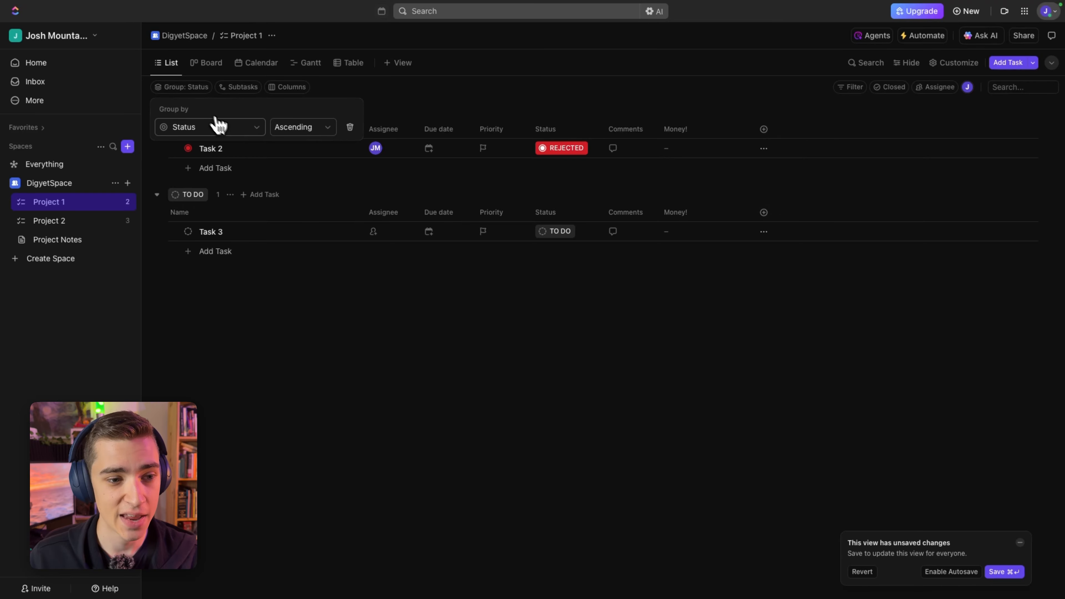
pyautogui.click(226, 128)
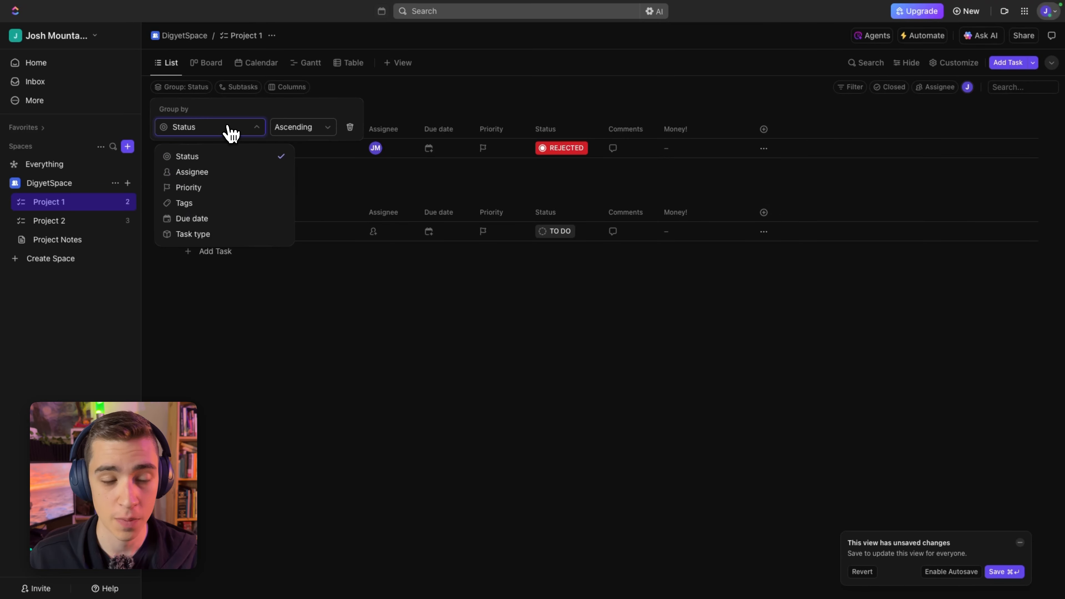
pyautogui.click(217, 181)
pyautogui.click(330, 190)
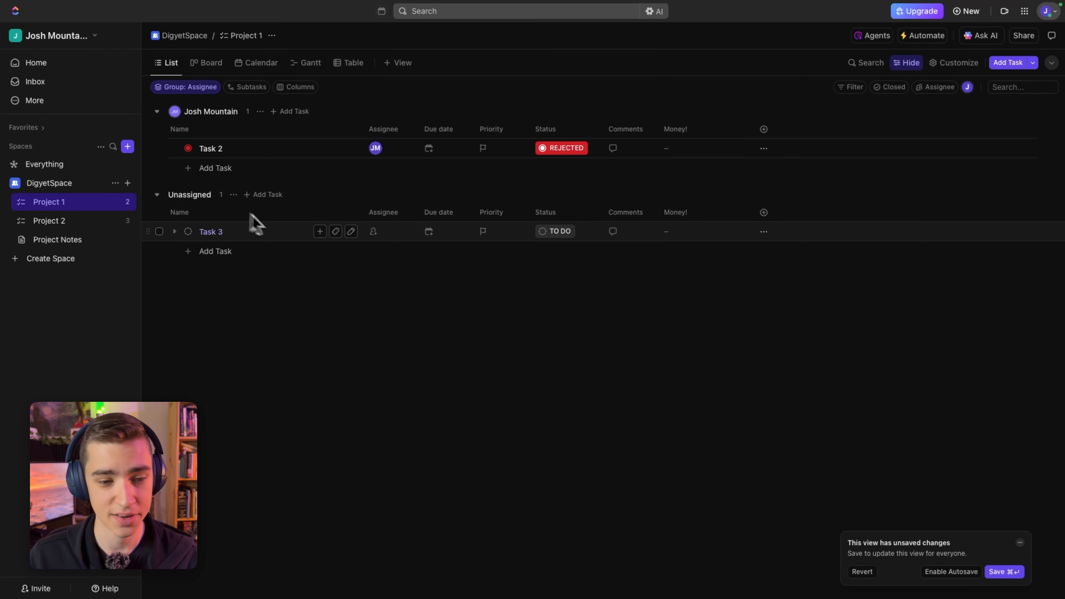
# - Assign Task 3 to yourself and set the list back to grouping by Status
pyautogui.click(381, 233)
pyautogui.click(403, 292)
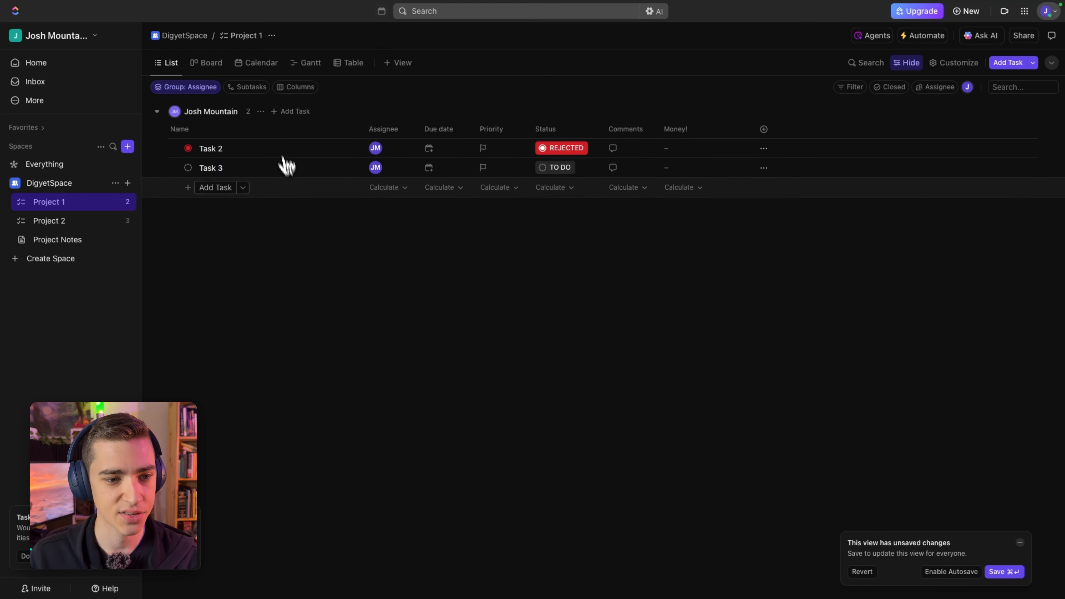
pyautogui.click(191, 91)
pyautogui.click(194, 130)
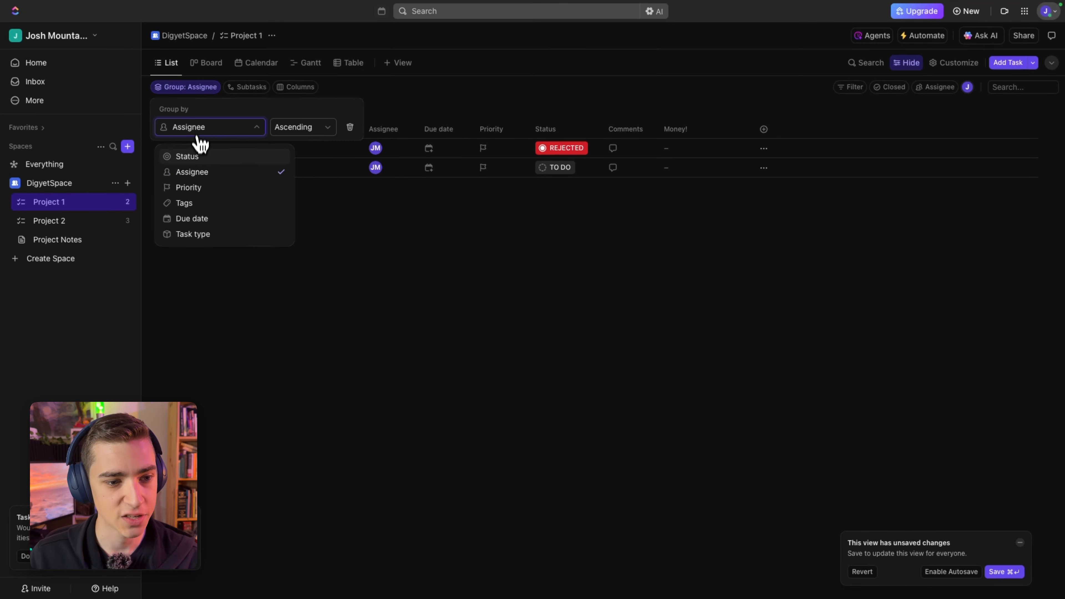
pyautogui.click(198, 161)
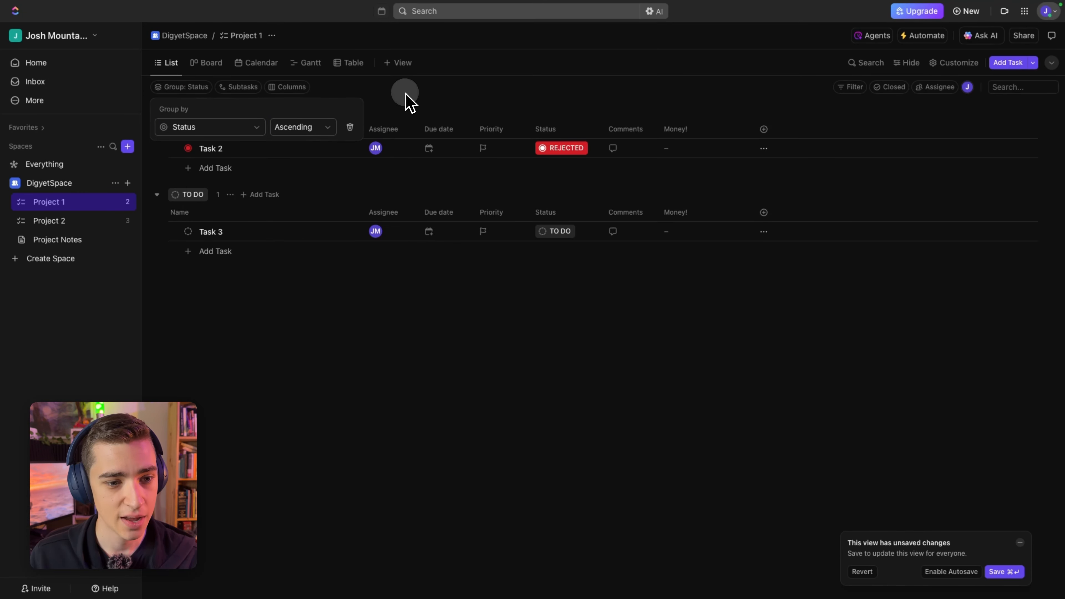
pyautogui.click(404, 100)
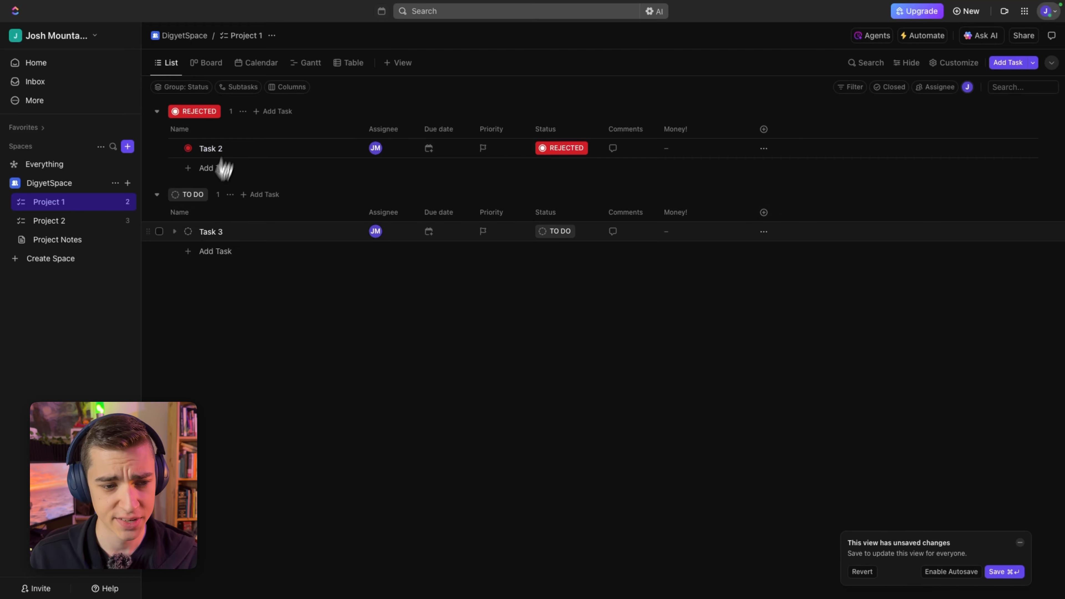
# - Change Task 3's status to BLOCKED and Task 2's status to COMPLETE
pyautogui.click(188, 231)
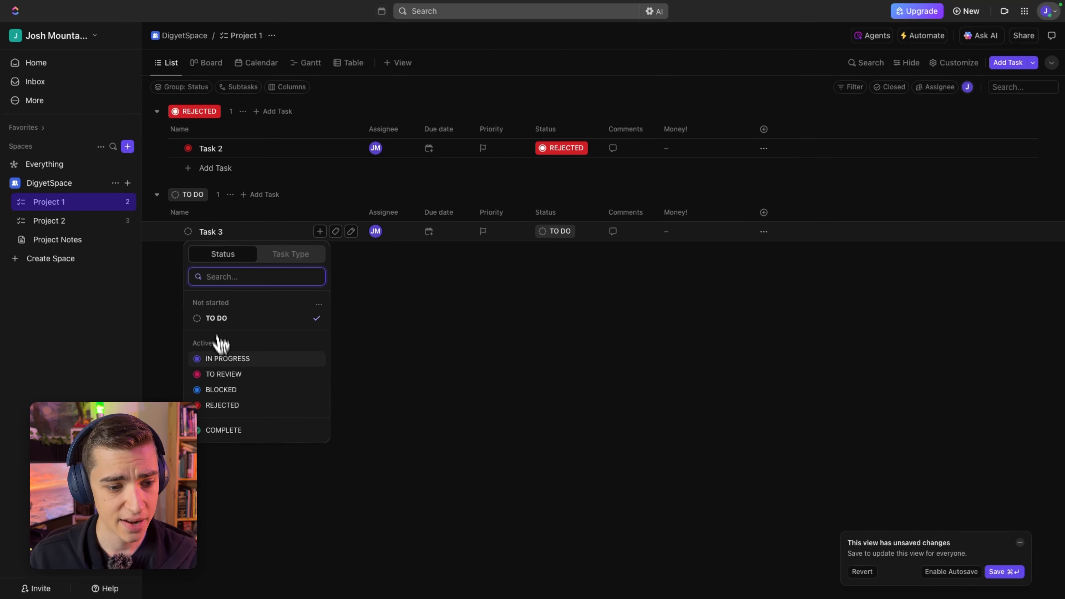
pyautogui.click(232, 389)
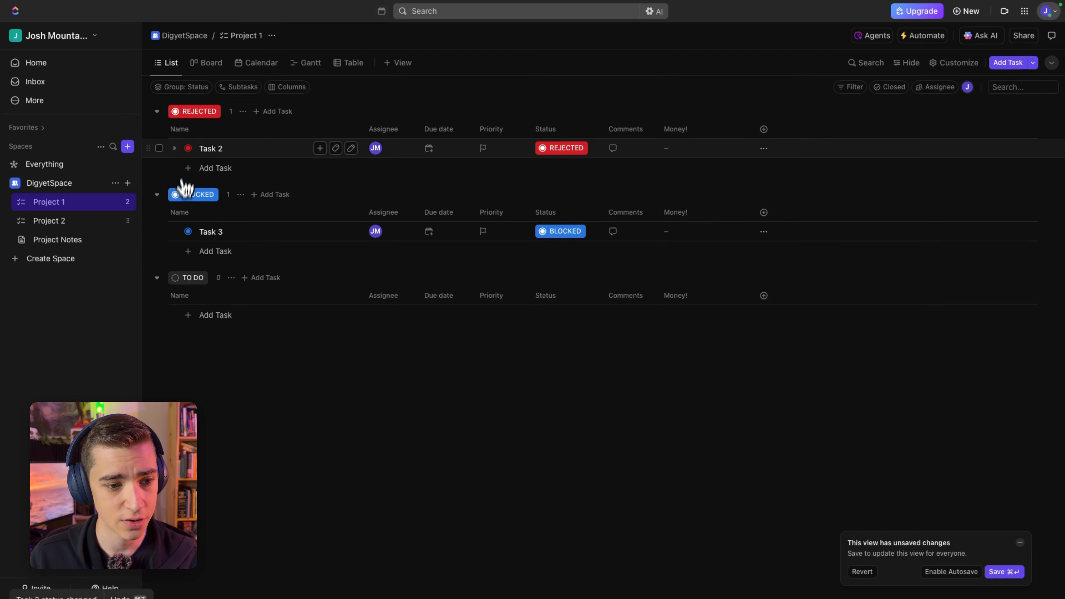
pyautogui.click(188, 149)
pyautogui.click(235, 347)
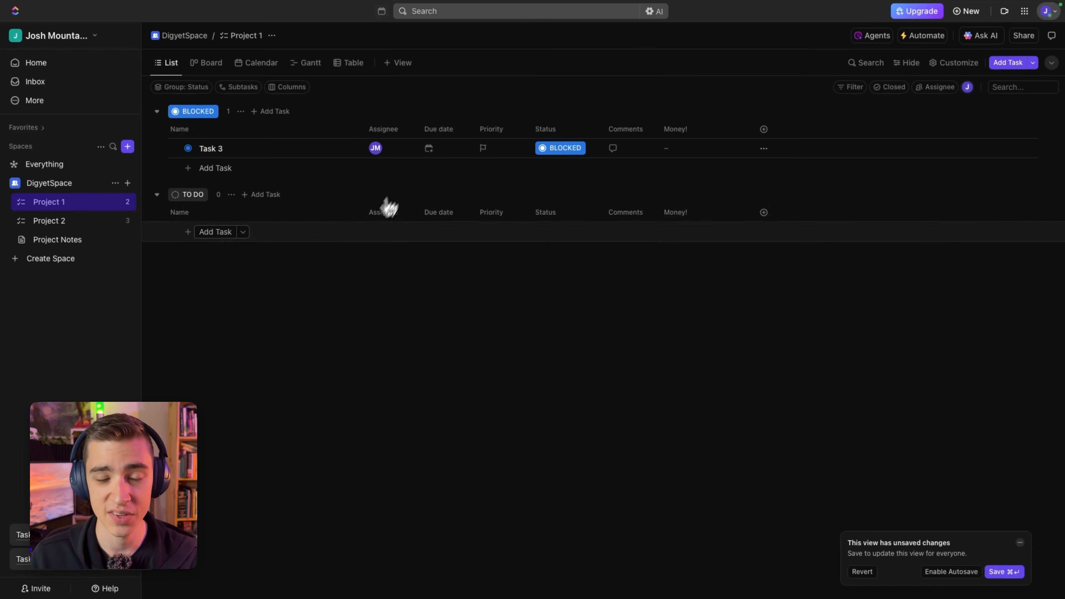
# - Show closed tasks in the list and change Task 2's status from COMPLETE to TO REVIEW
pyautogui.click(901, 86)
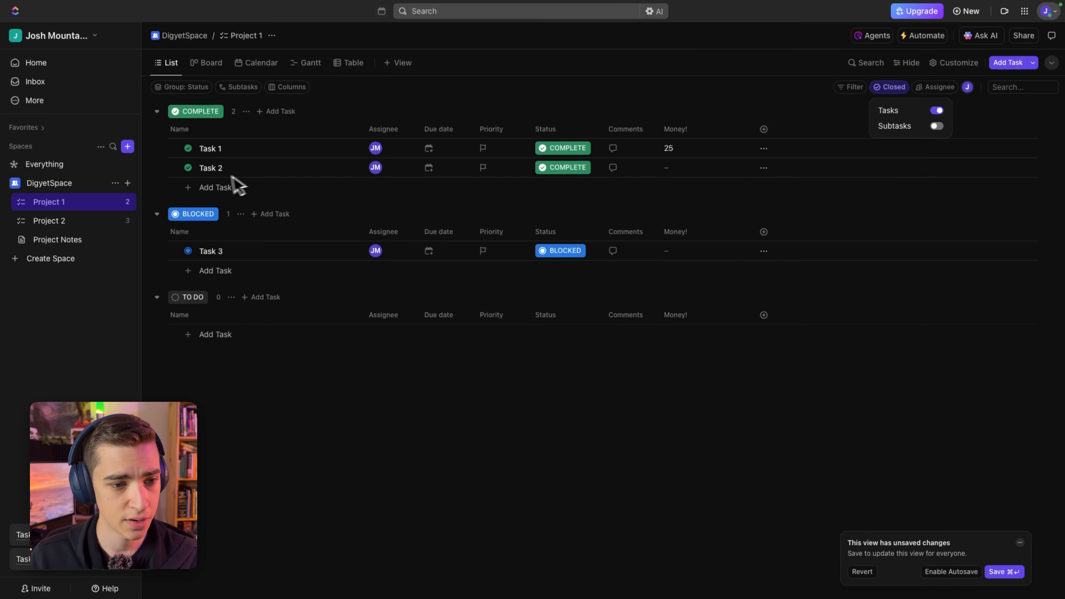
pyautogui.click(188, 168)
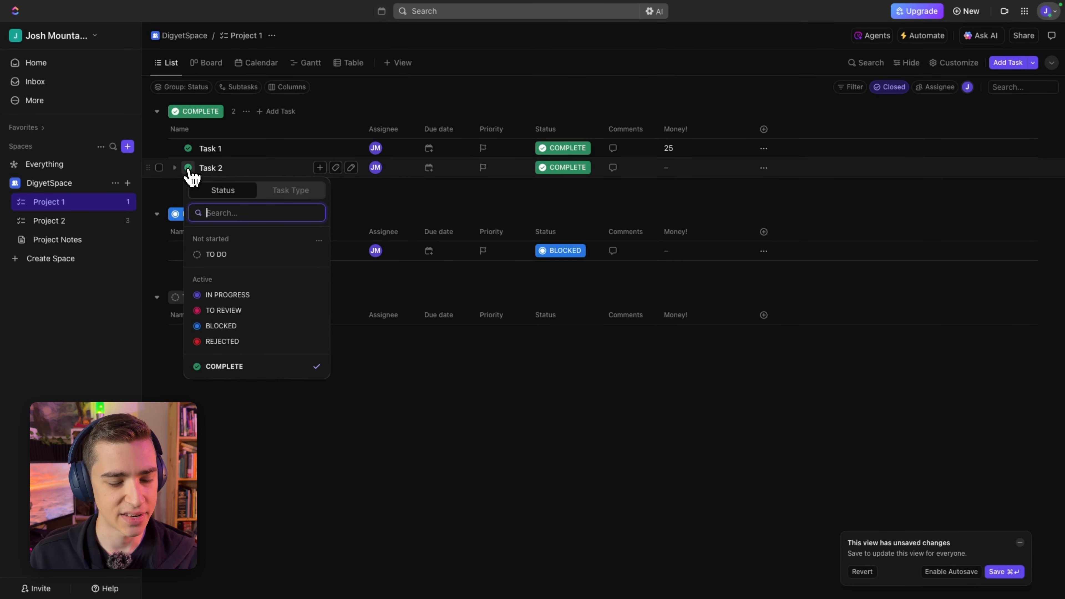
pyautogui.click(239, 311)
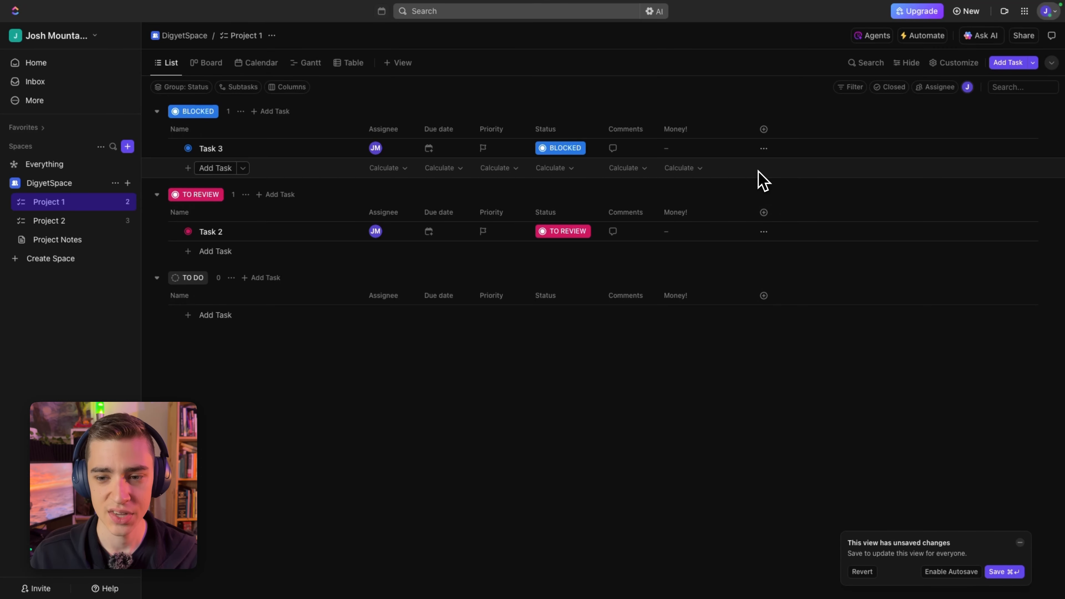
# - Review Task 3's conversion and task type options and duplicate it within Project 1, copying everything with notifications on and task activity excluded
pyautogui.click(765, 152)
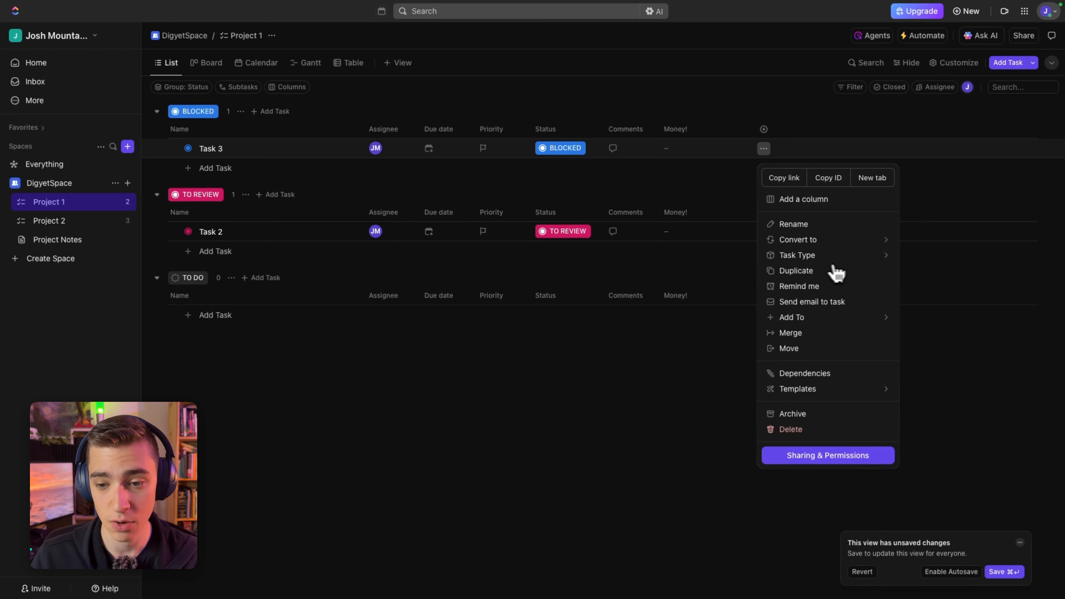
pyautogui.moveTo(806, 241)
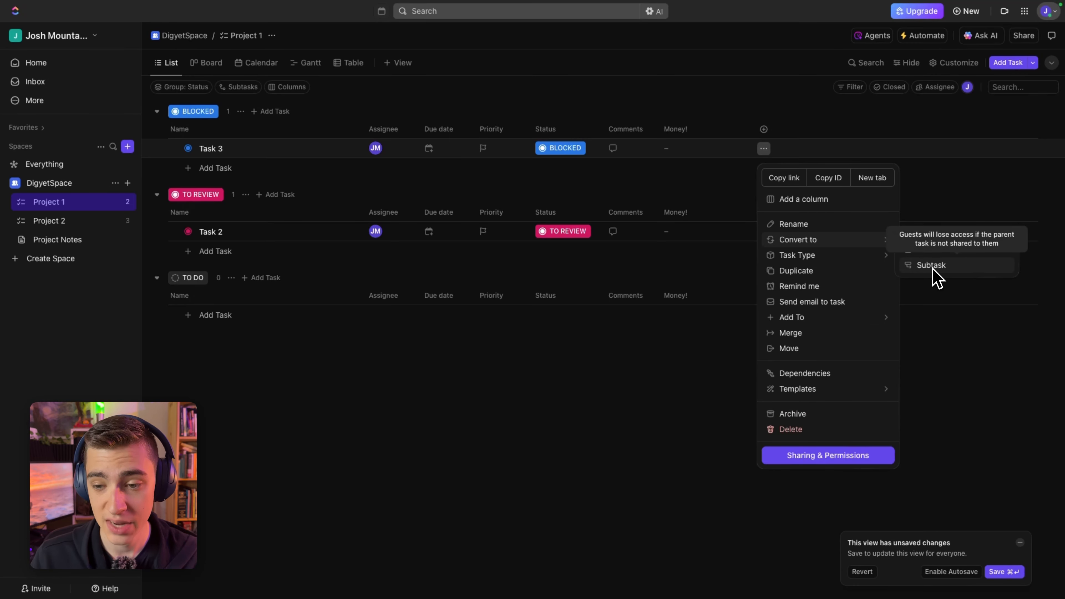
pyautogui.click(815, 257)
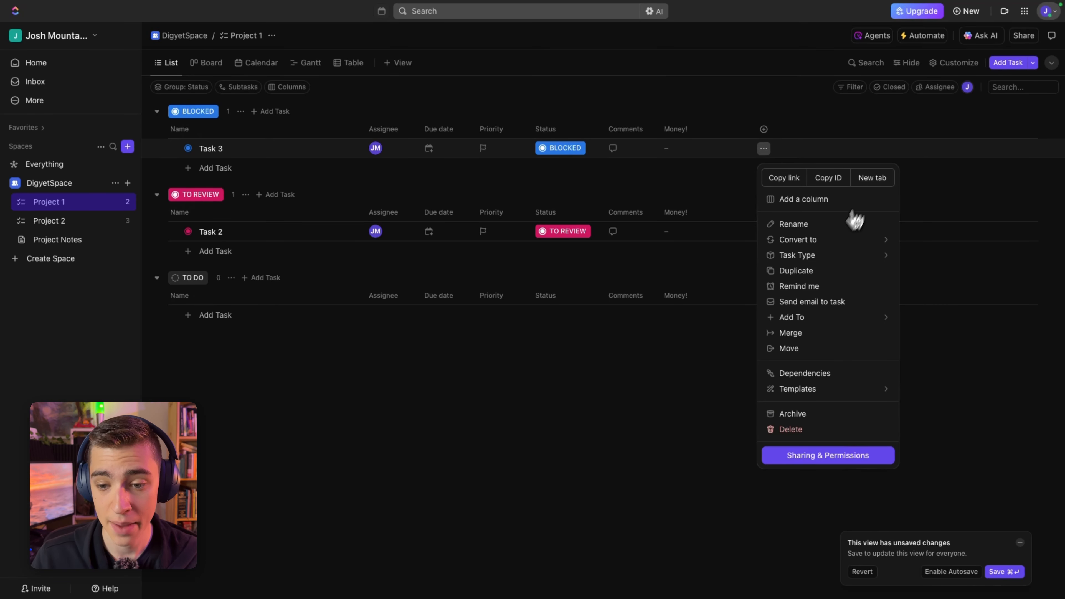
pyautogui.click(793, 273)
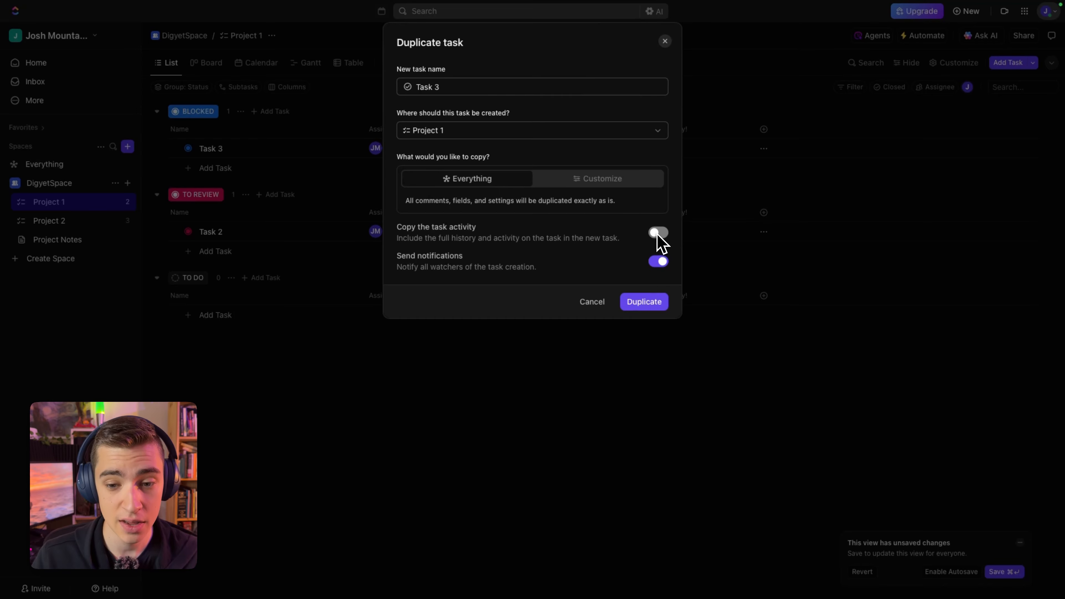
pyautogui.click(654, 310)
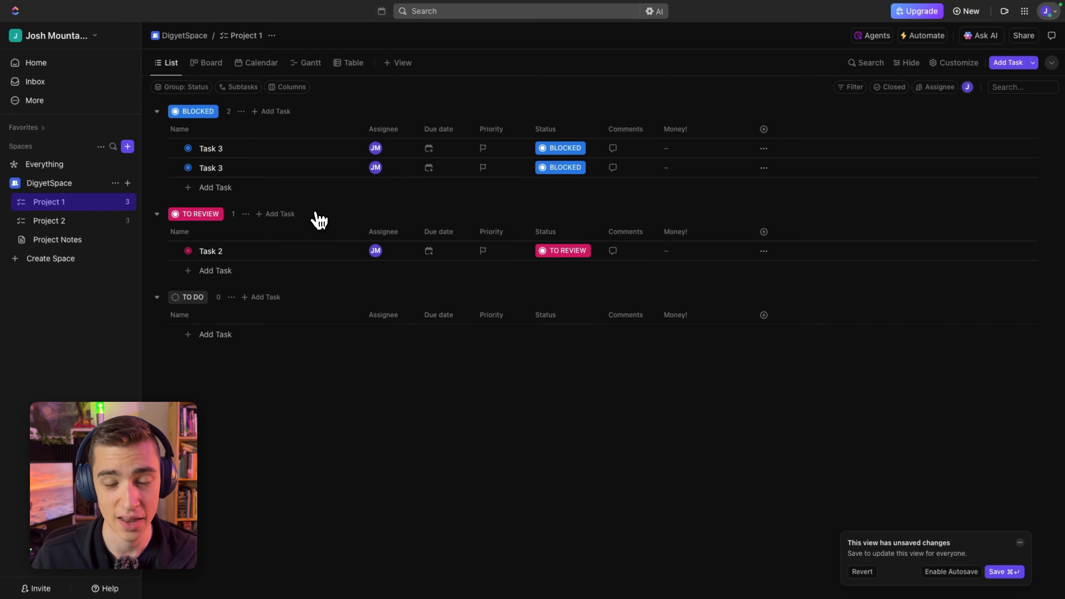
# - Open the second Task 3 in the BLOCKED group and start a comment reading "duplicated task"
pyautogui.click(210, 168)
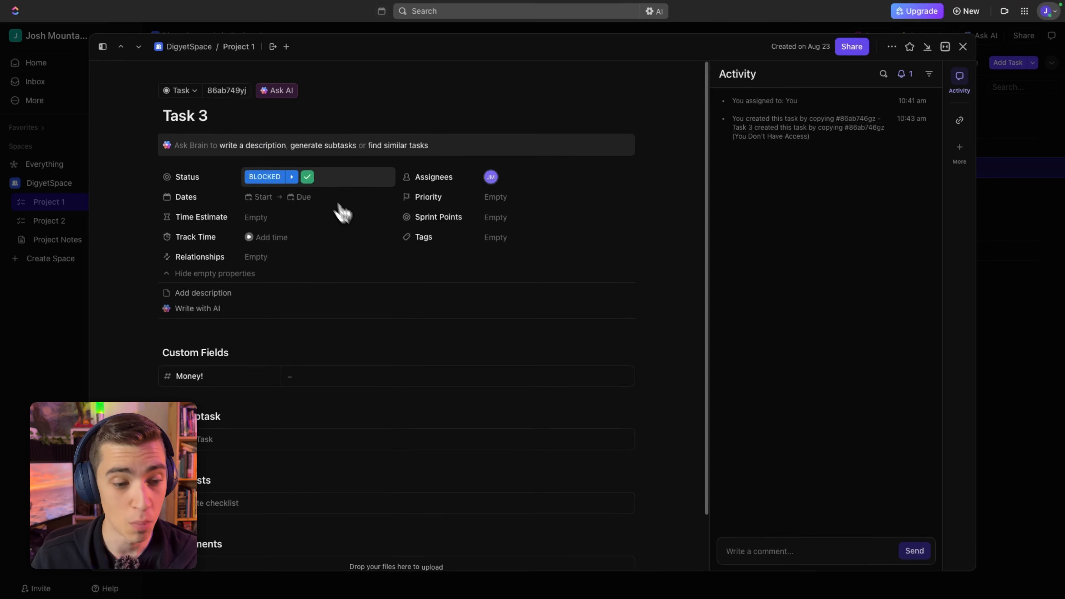
pyautogui.scroll(-2, 222, 304)
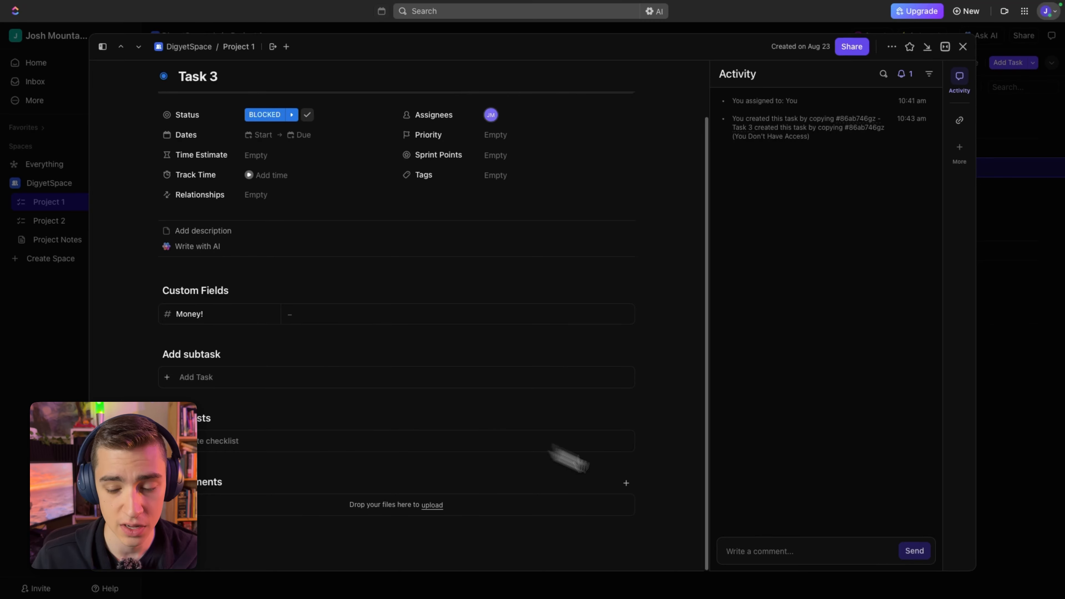
pyautogui.click(776, 546)
pyautogui.write('duplicated task')
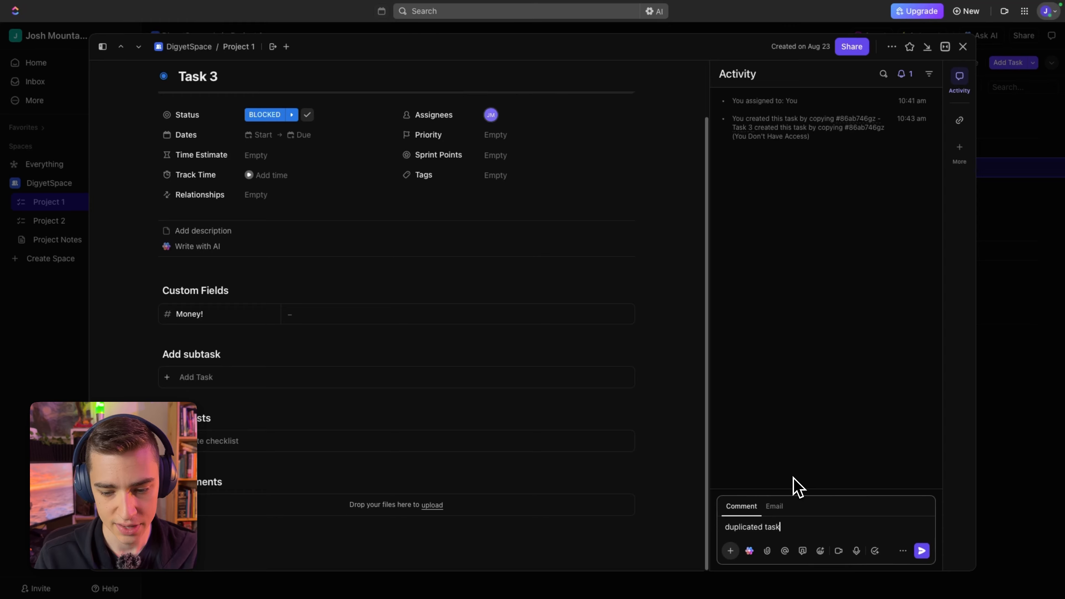
# - Finish the comment text with an exclamation mark and mention the task's watchers after it
pyautogui.press('Up')
pyautogui.press('Up')
pyautogui.press('Up')
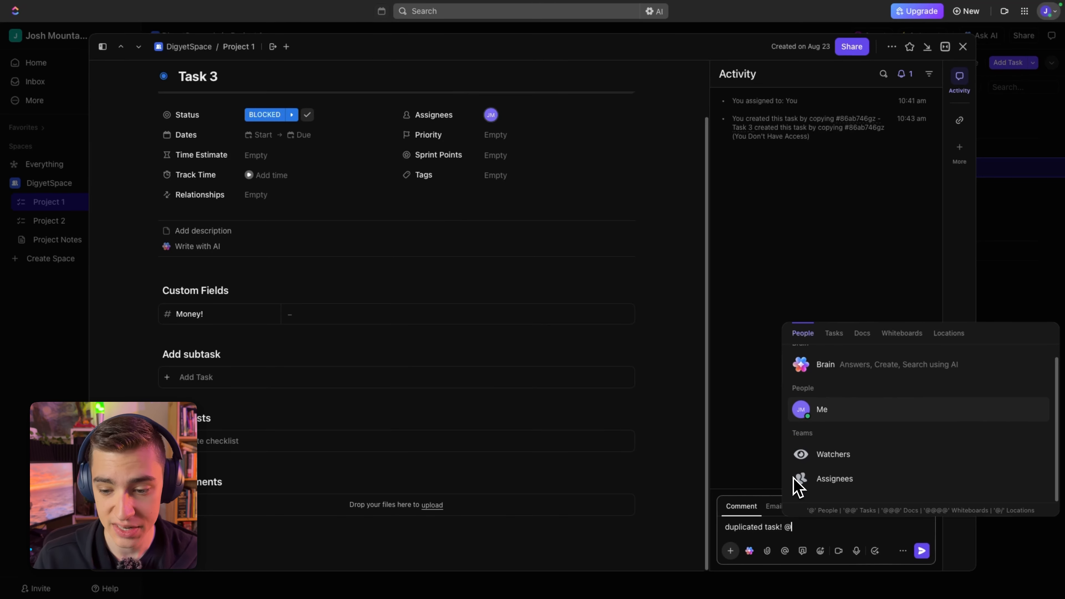
pyautogui.press('Down')
pyautogui.press('Down')
pyautogui.press('Down')
pyautogui.press('Down')
pyautogui.press('Down')
pyautogui.press('Down')
pyautogui.press('Up')
pyautogui.press('Up')
pyautogui.press('Up')
pyautogui.click(794, 478)
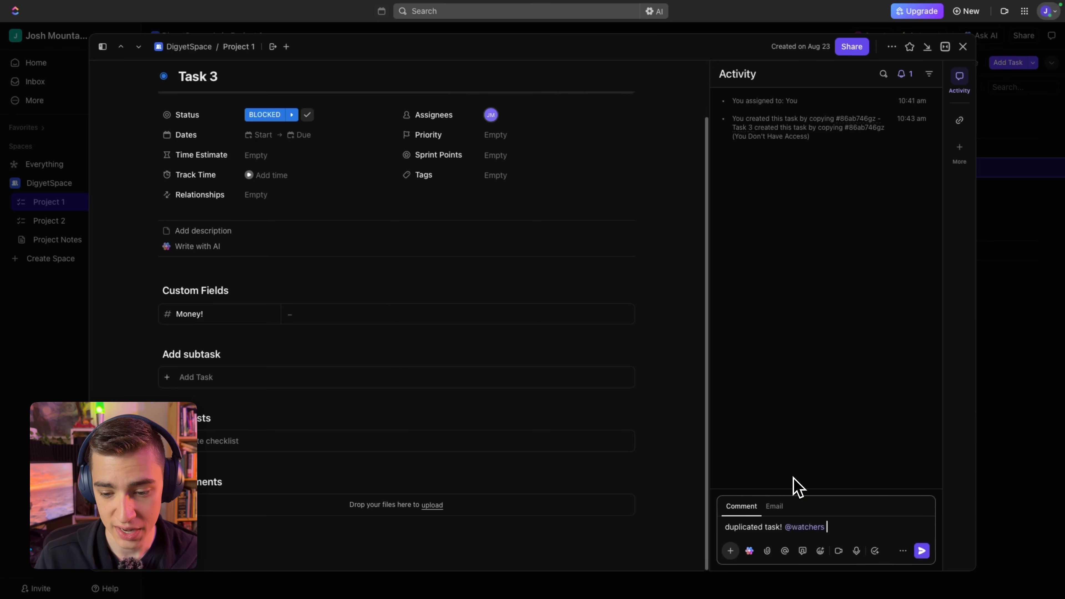
# - Add a thumbs-up emoji to the comment, check the email option, and post it as a comment
pyautogui.click(821, 553)
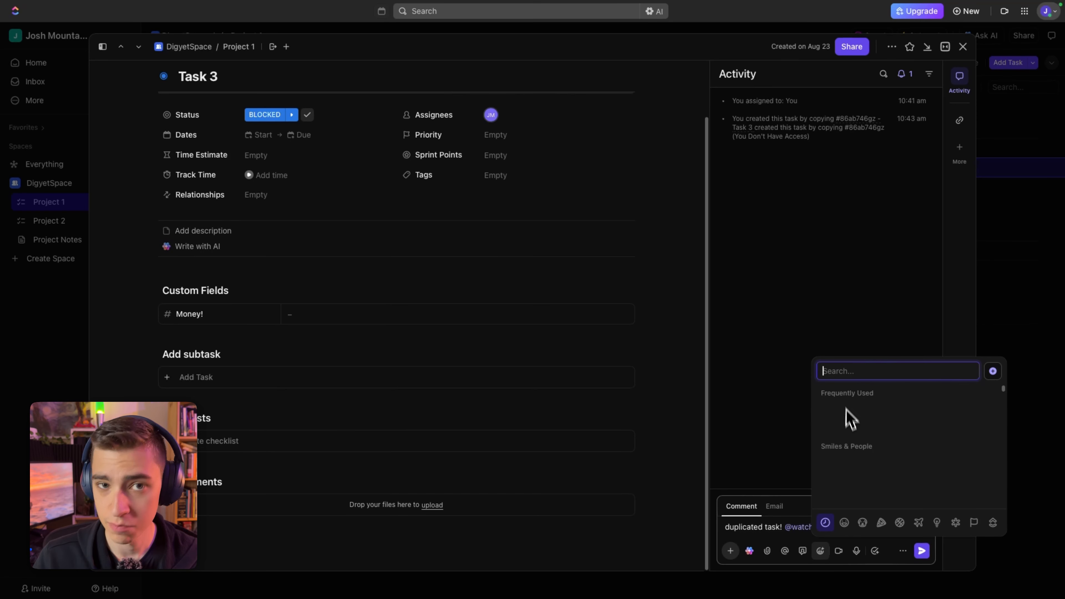
pyautogui.click(828, 421)
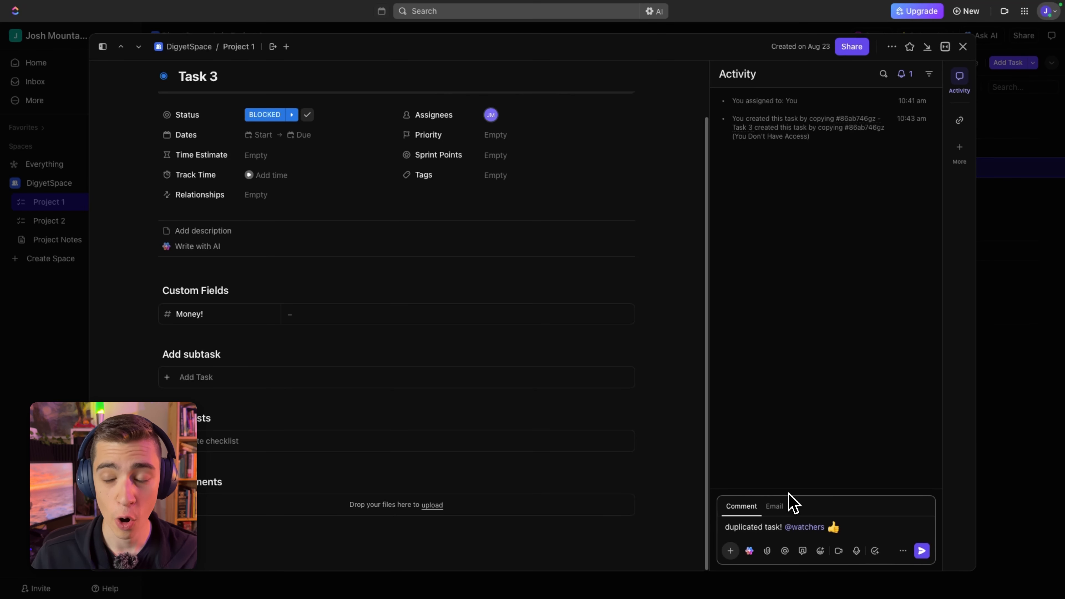
pyautogui.click(781, 508)
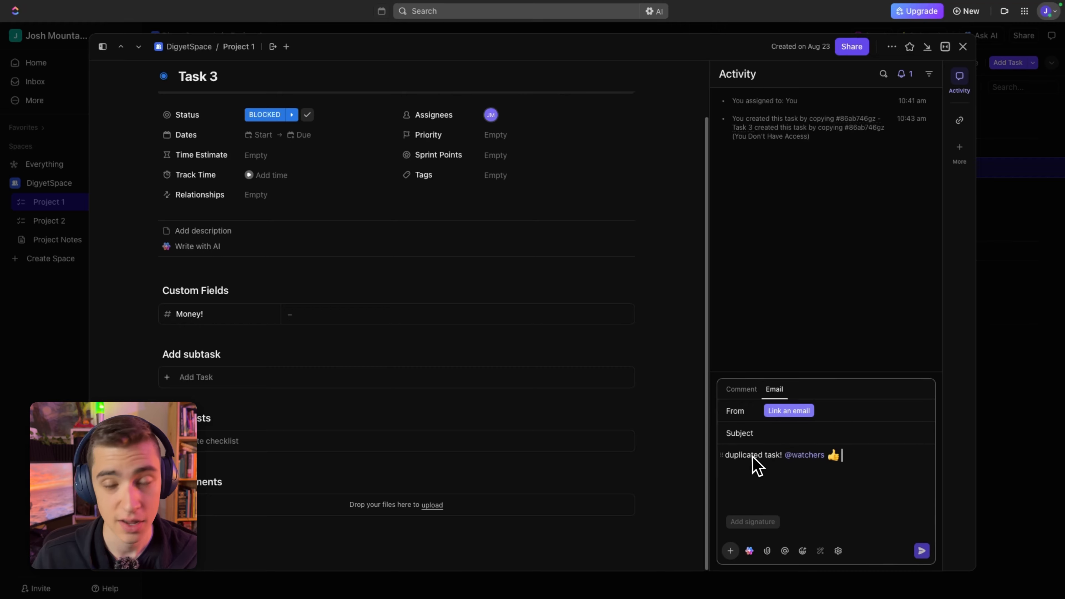
pyautogui.click(741, 389)
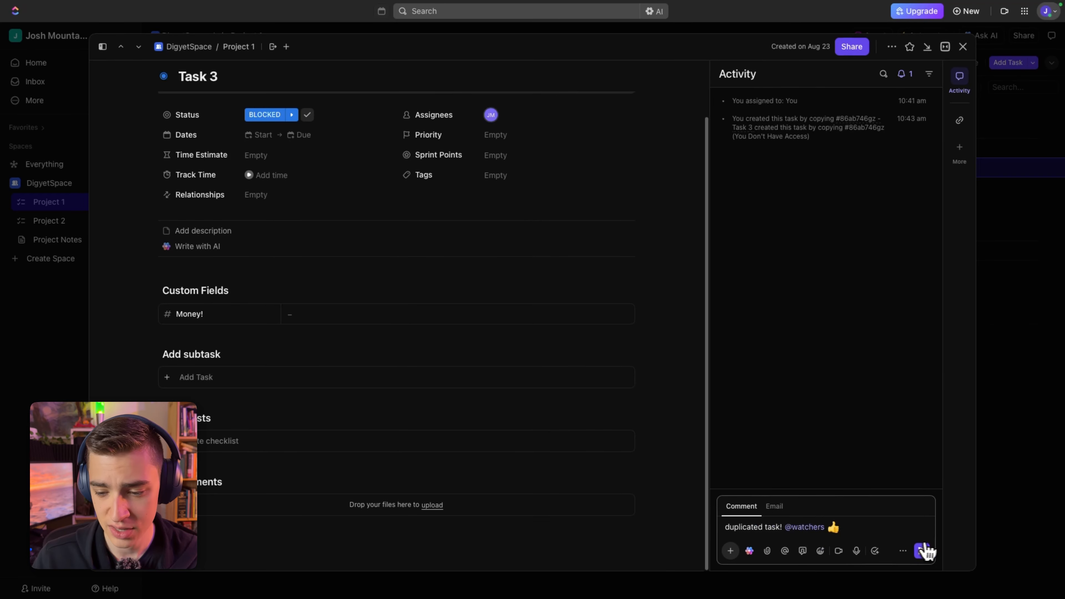
pyautogui.click(922, 552)
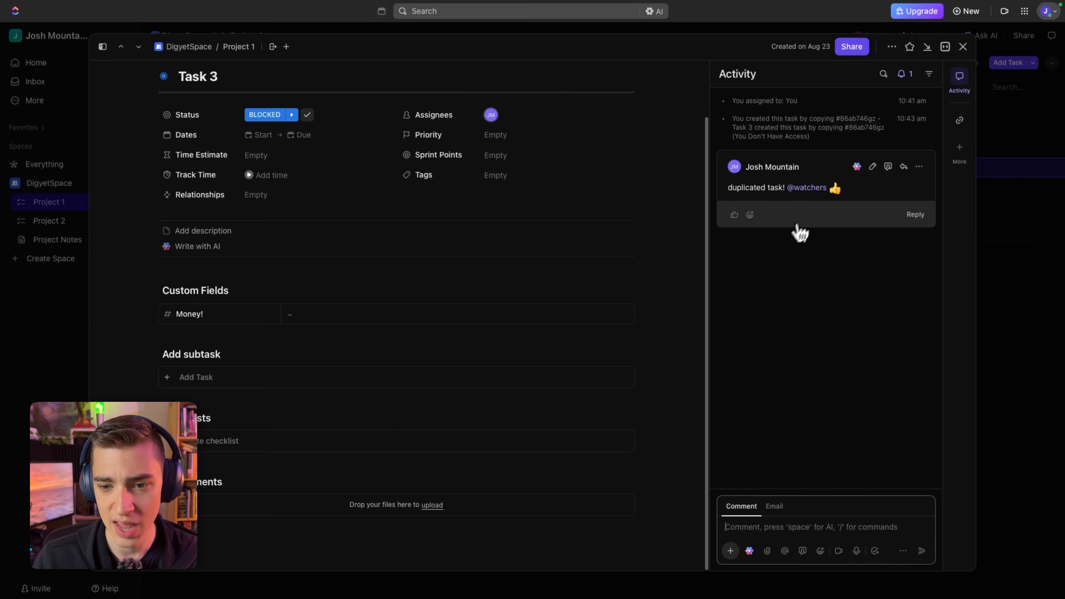
# - Delete the posted comment from the duplicated Task 3, leave the task and open the inbox
pyautogui.click(919, 167)
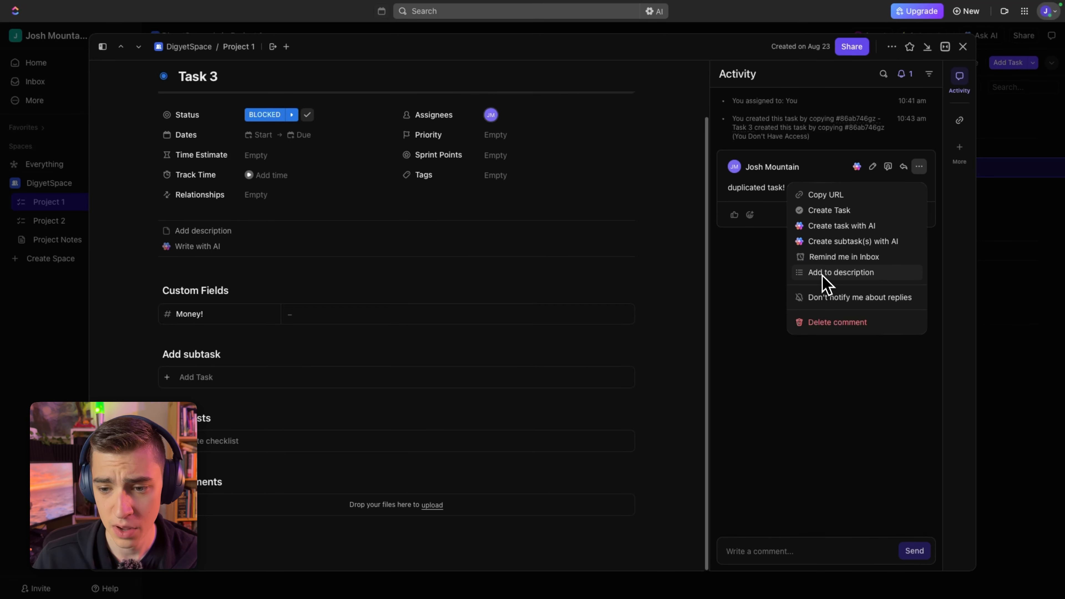
pyautogui.click(819, 323)
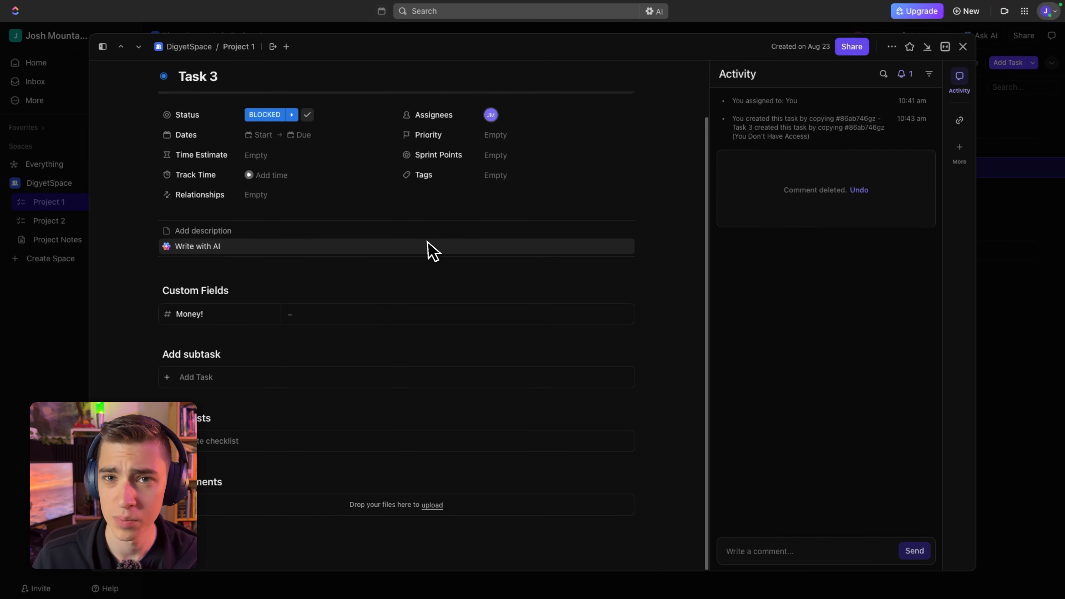
pyautogui.scroll(3, 428, 249)
pyautogui.press('Escape')
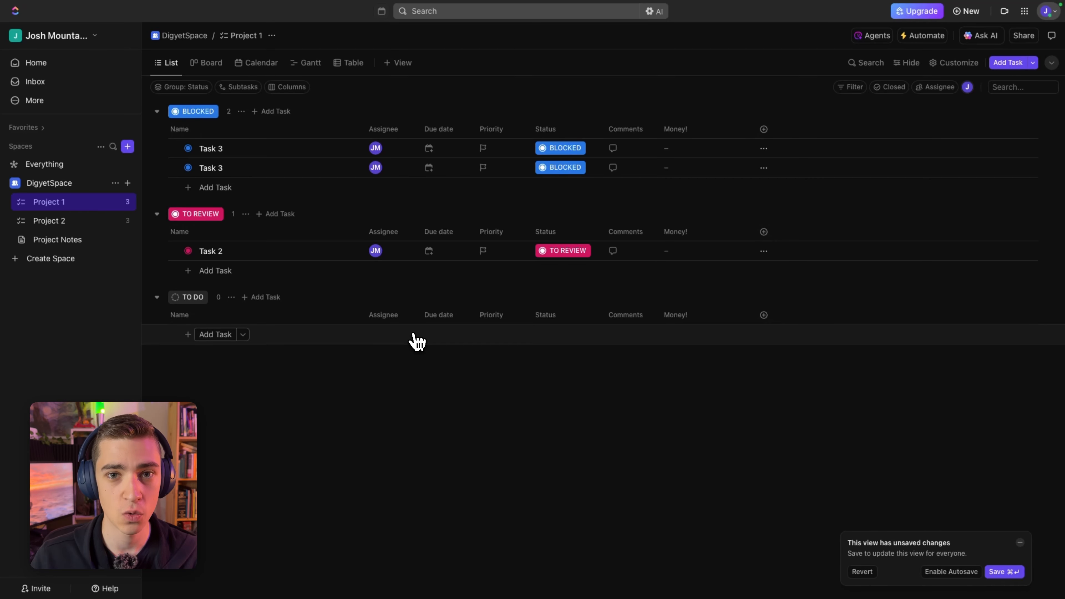
pyautogui.click(46, 84)
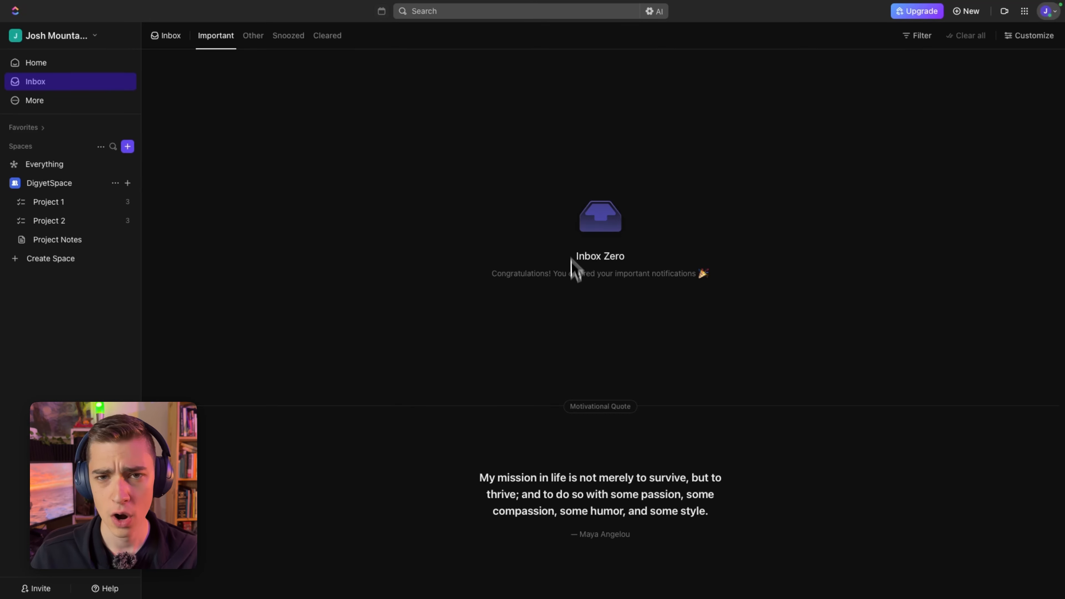
# - In Project 1, open the first Task 3 in the BLOCKED group and post a comment mentioning yourself
pyautogui.click(65, 199)
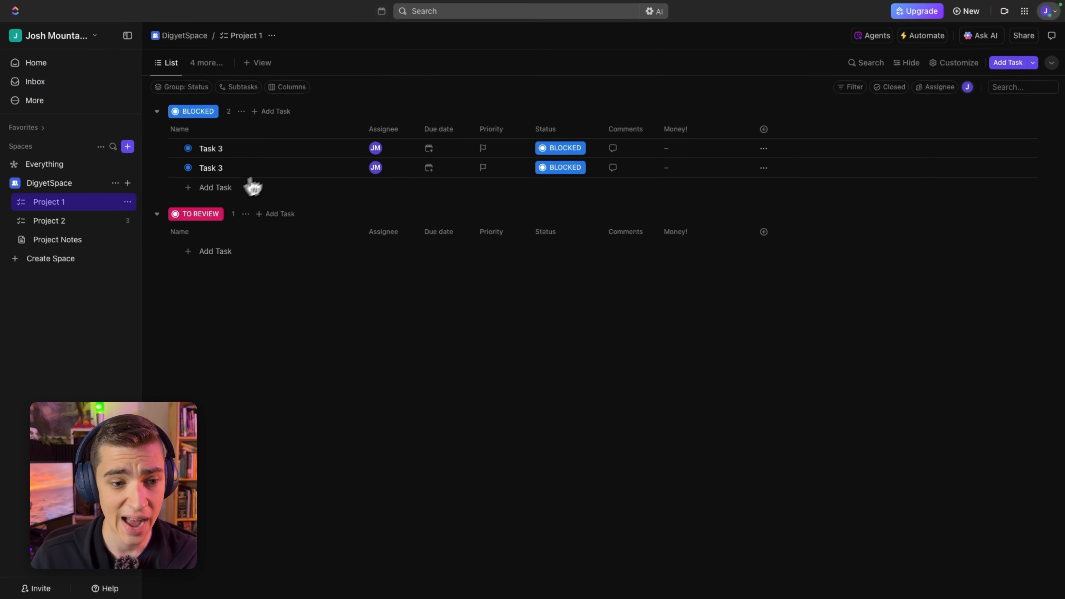
pyautogui.click(248, 151)
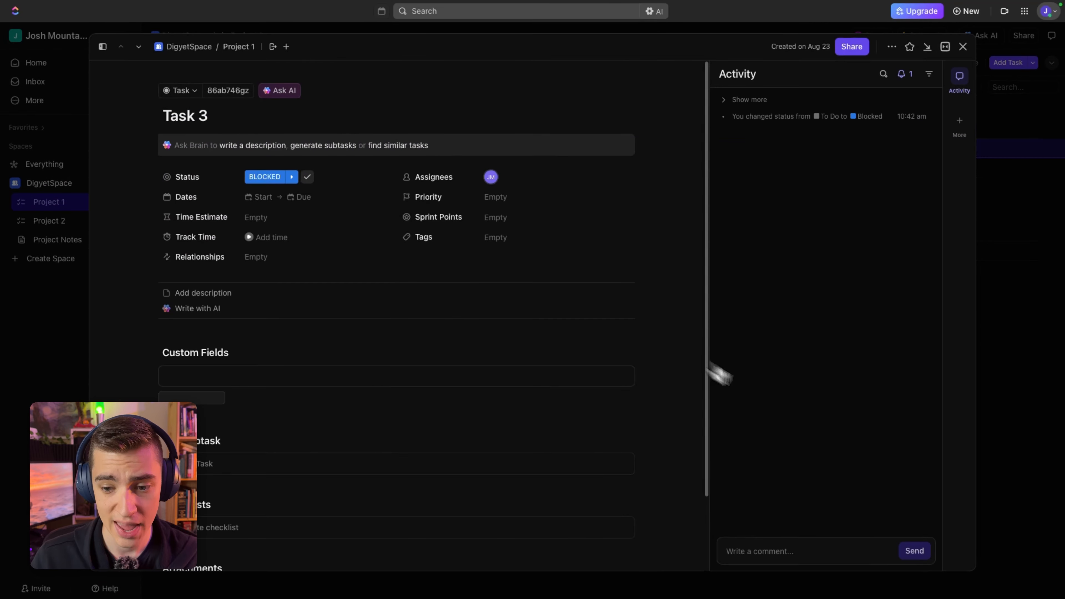
pyautogui.click(795, 561)
pyautogui.click(786, 551)
pyautogui.write('josh')
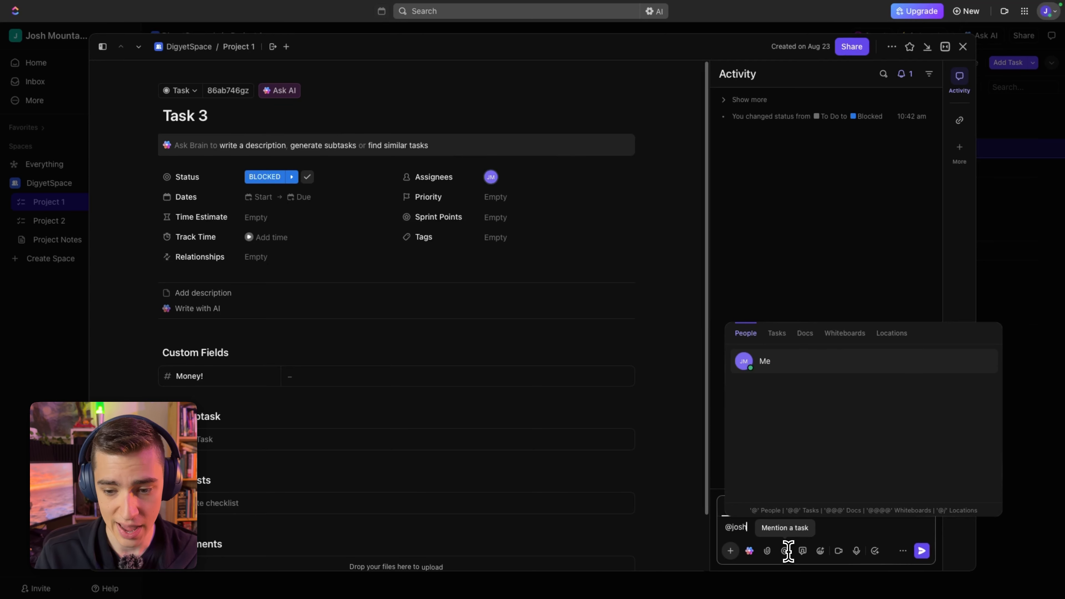
pyautogui.press('Return')
pyautogui.press('Return')
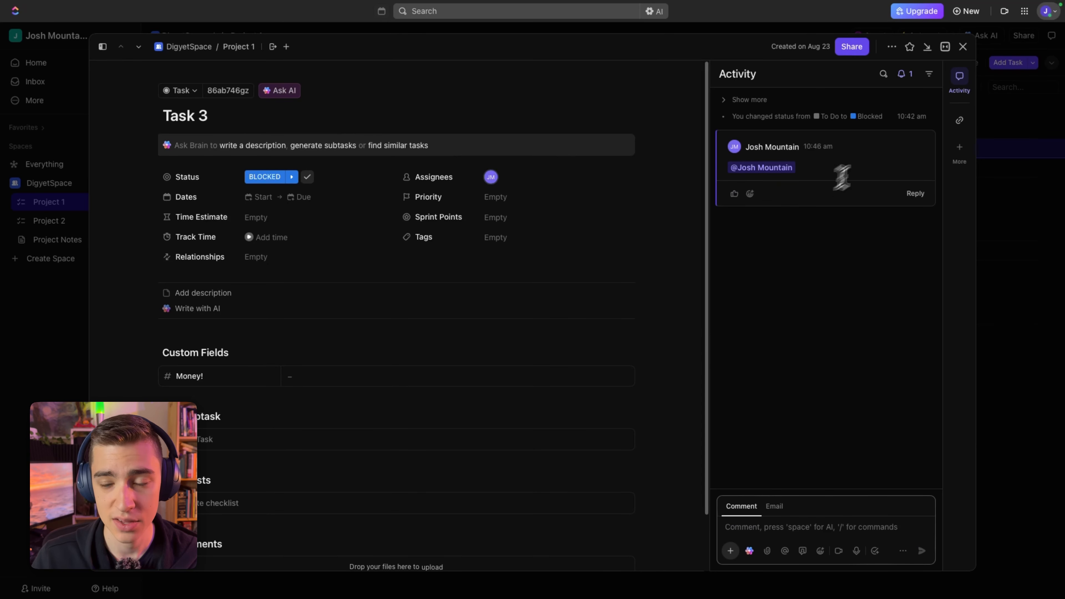
# - Close the task and review the inbox's Other, Snoozed, Cleared and Important notifications
pyautogui.click(963, 46)
pyautogui.click(92, 83)
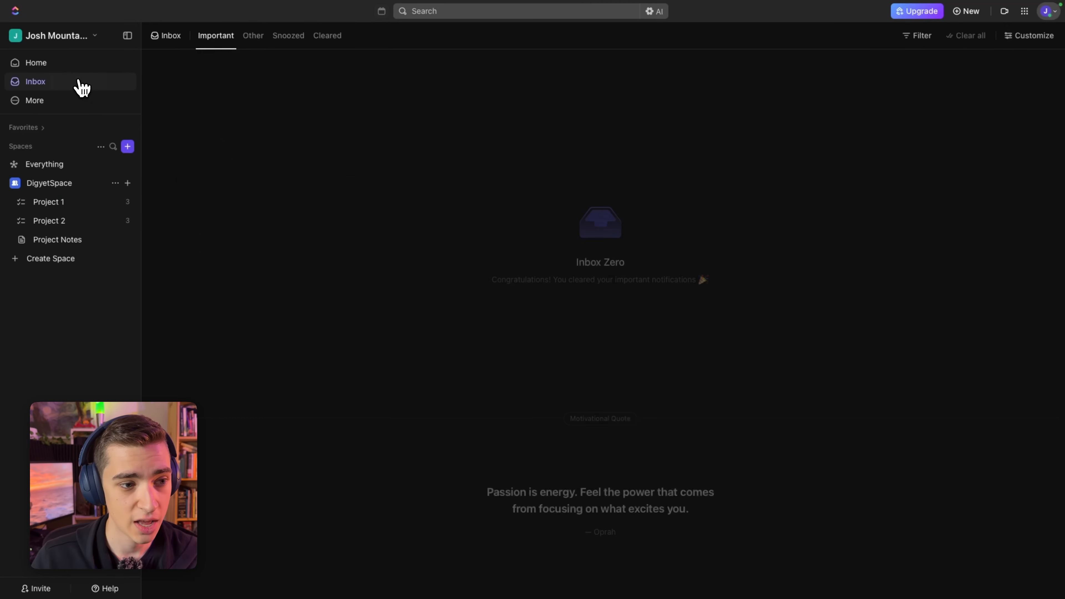
pyautogui.click(253, 36)
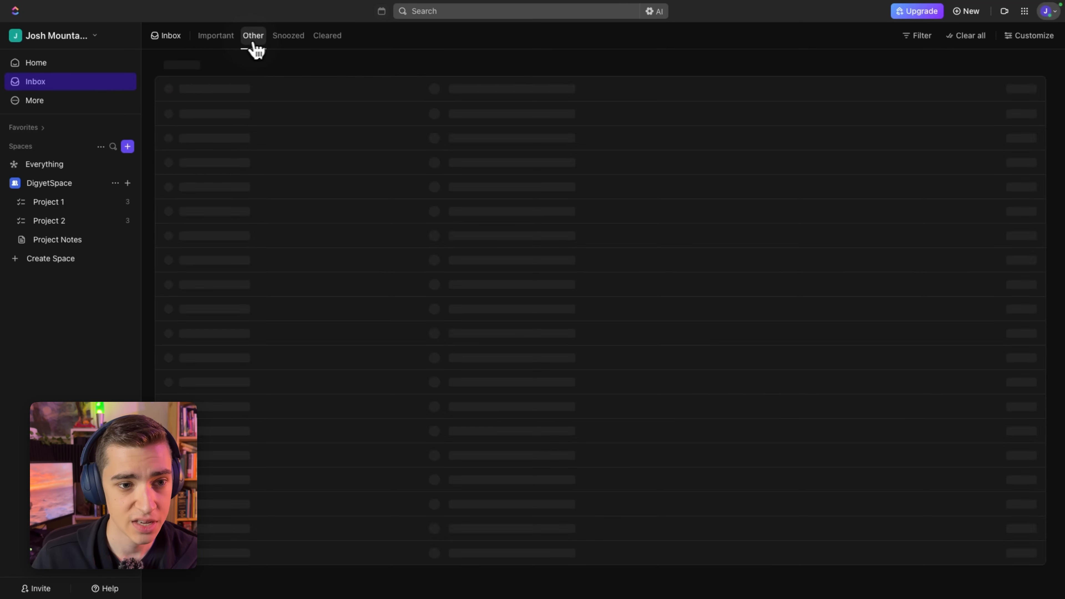
pyautogui.click(288, 35)
pyautogui.click(326, 36)
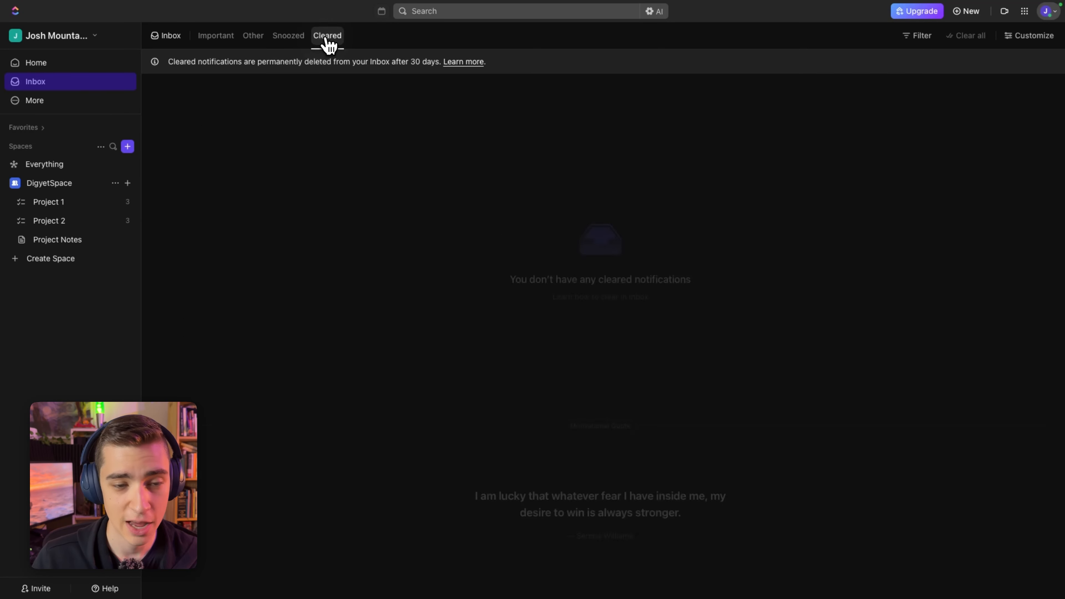
pyautogui.click(215, 37)
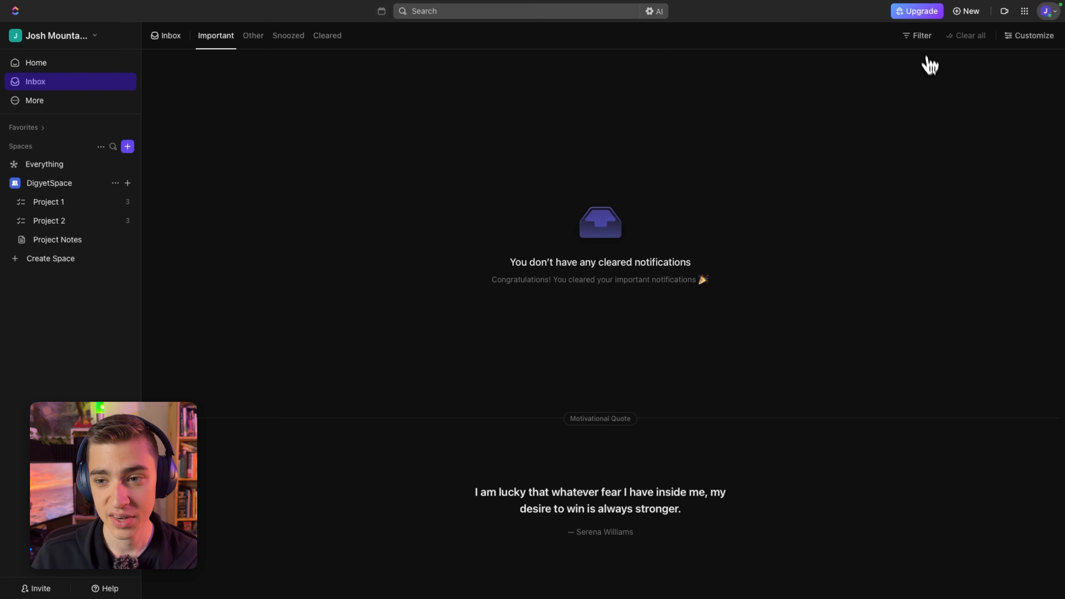
# - Filter the inbox to notifications assigned to me and check the Snoozed and Cleared categories with that filter
pyautogui.click(919, 36)
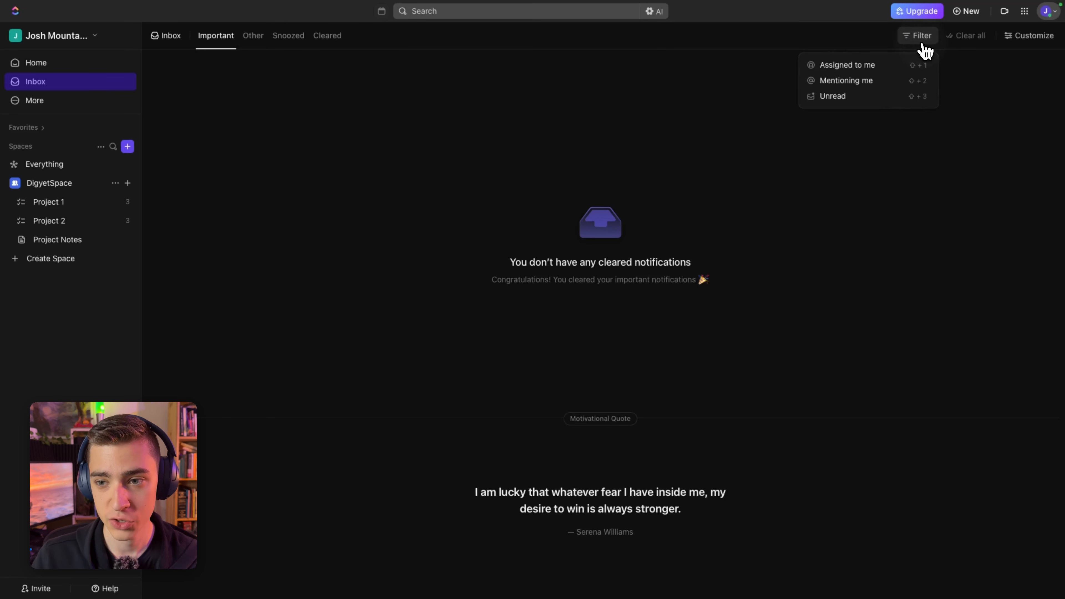
pyautogui.click(850, 66)
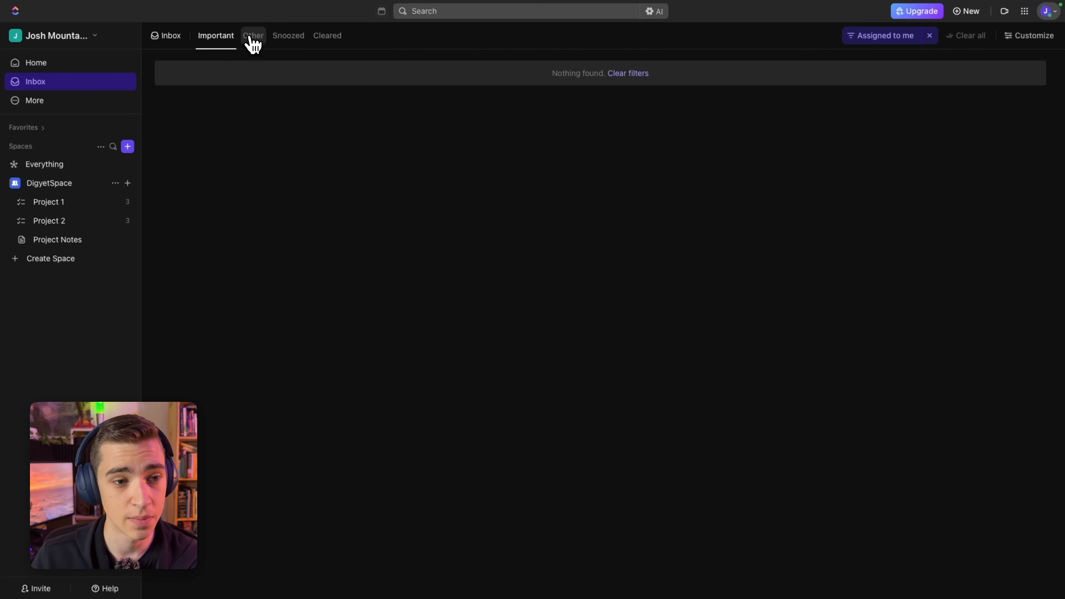
pyautogui.click(290, 37)
pyautogui.click(325, 37)
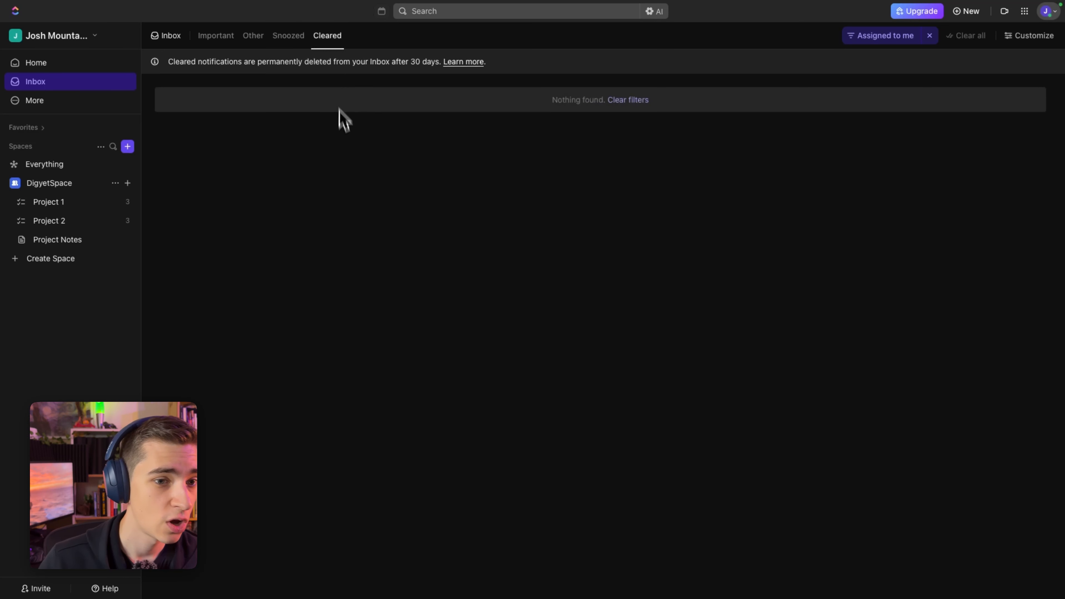
# - Enable the inbox's All tab and review which notification types are classed as important or not important
pyautogui.click(1004, 35)
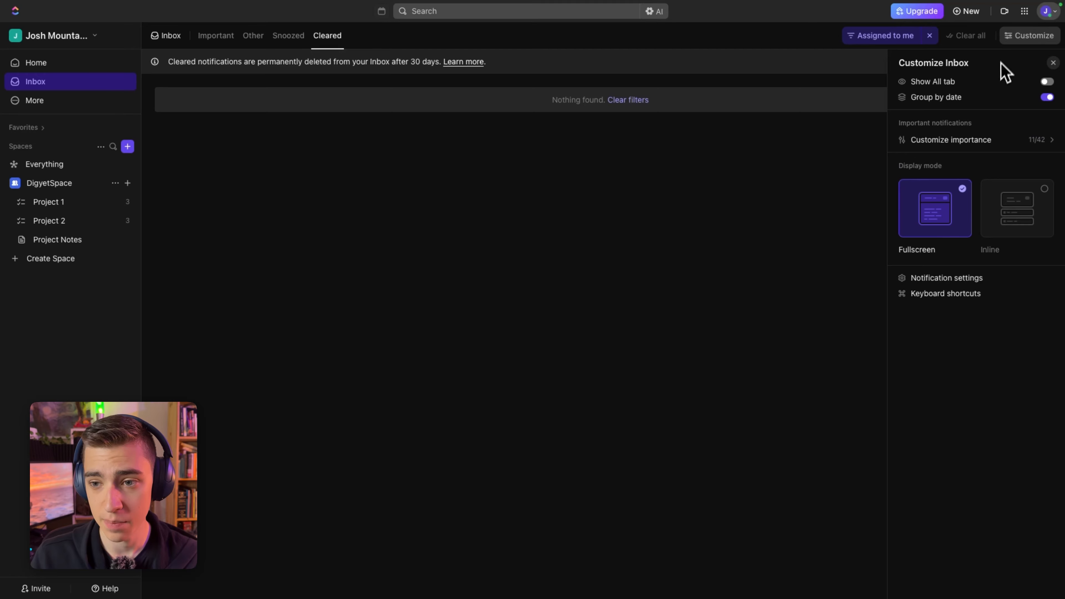
pyautogui.click(1047, 82)
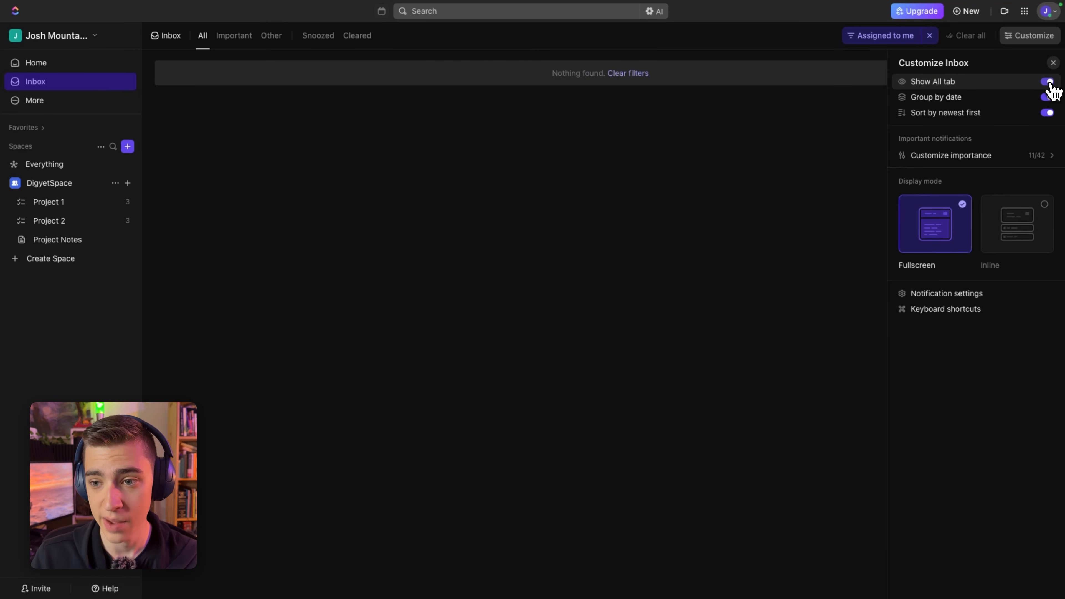
pyautogui.click(980, 161)
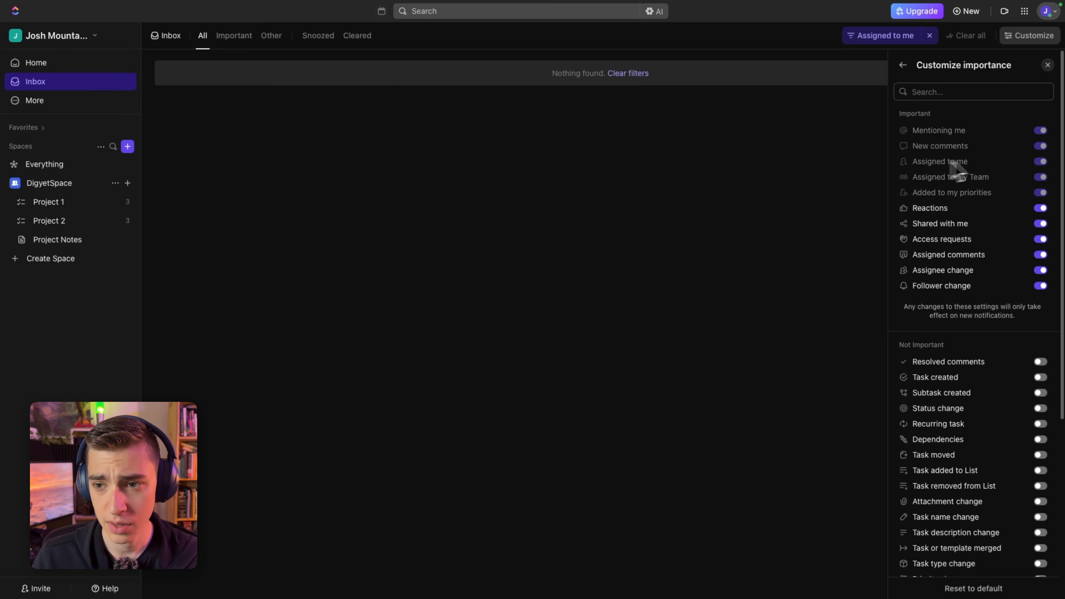
pyautogui.scroll(-6, 980, 223)
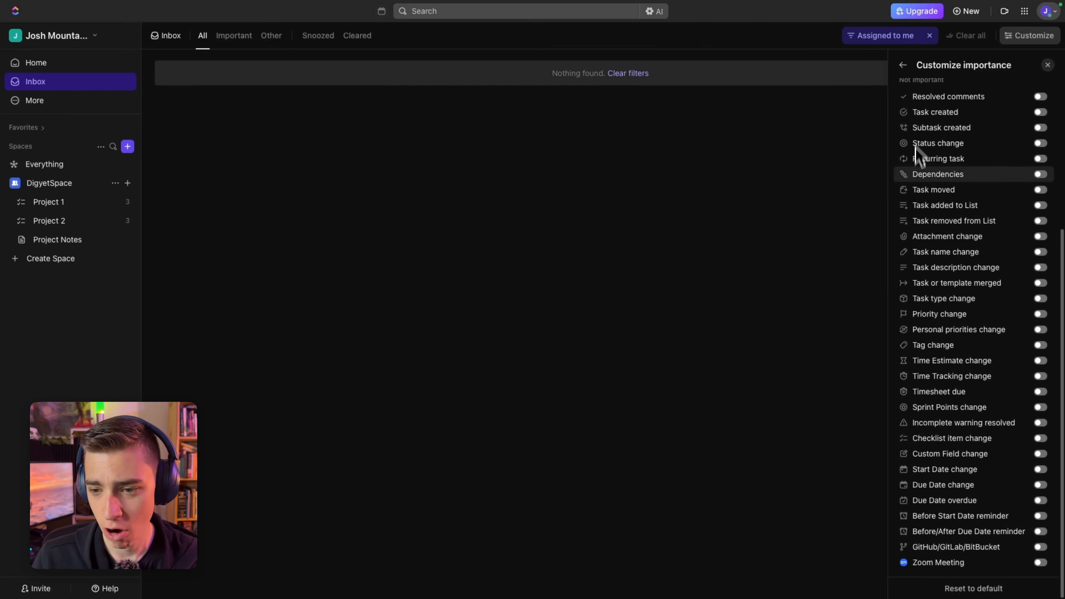
pyautogui.scroll(6, 906, 500)
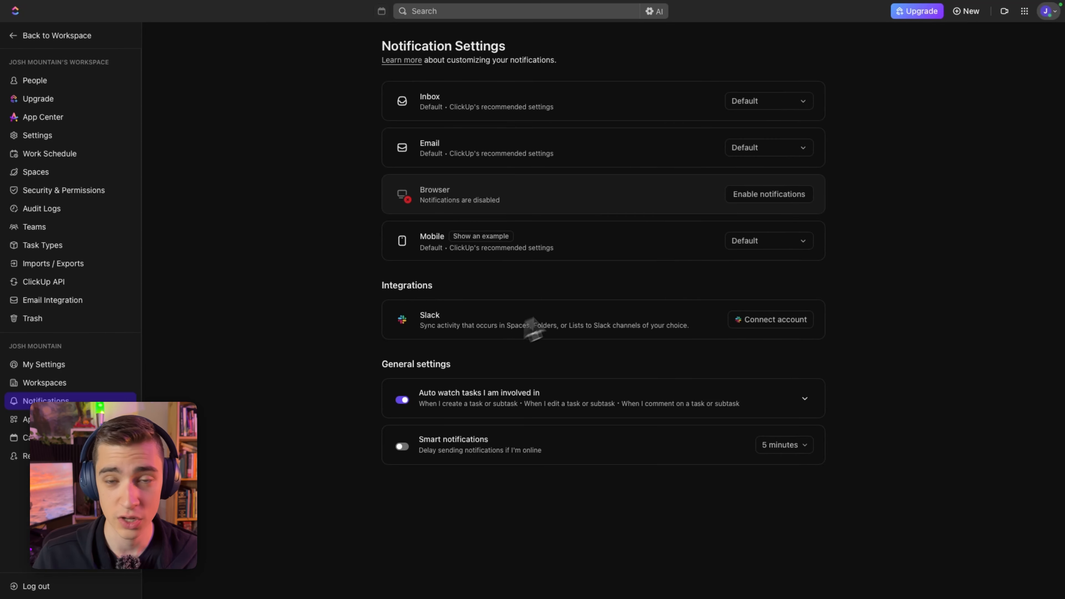
# - Search the workspace's people by an e-mail address and open the workspace's Spaces settings
pyautogui.click(35, 80)
pyautogui.click(255, 83)
pyautogui.write('email@email.com')
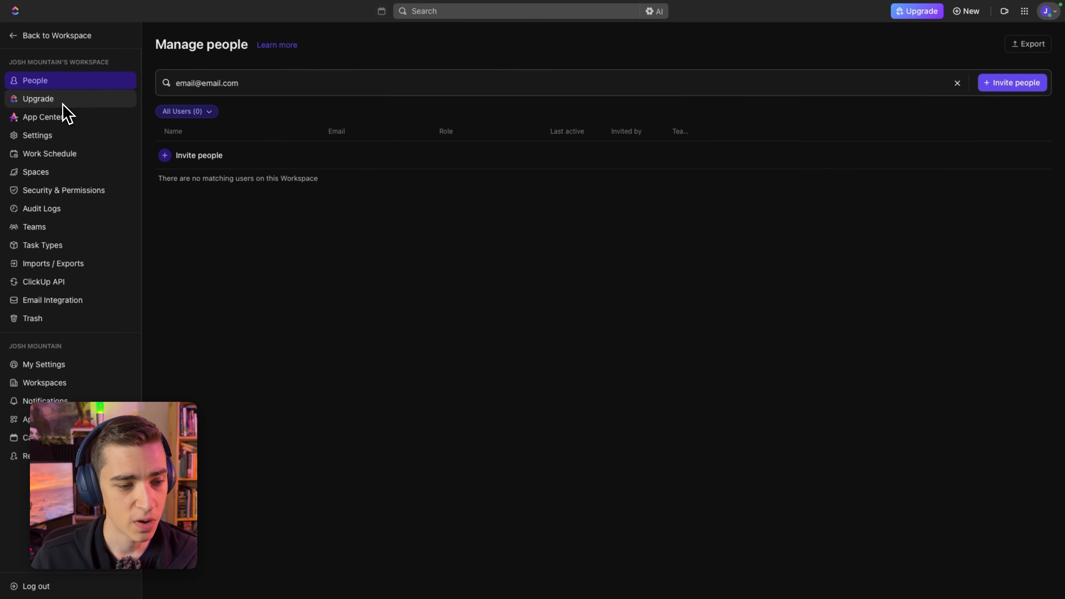
pyautogui.click(69, 175)
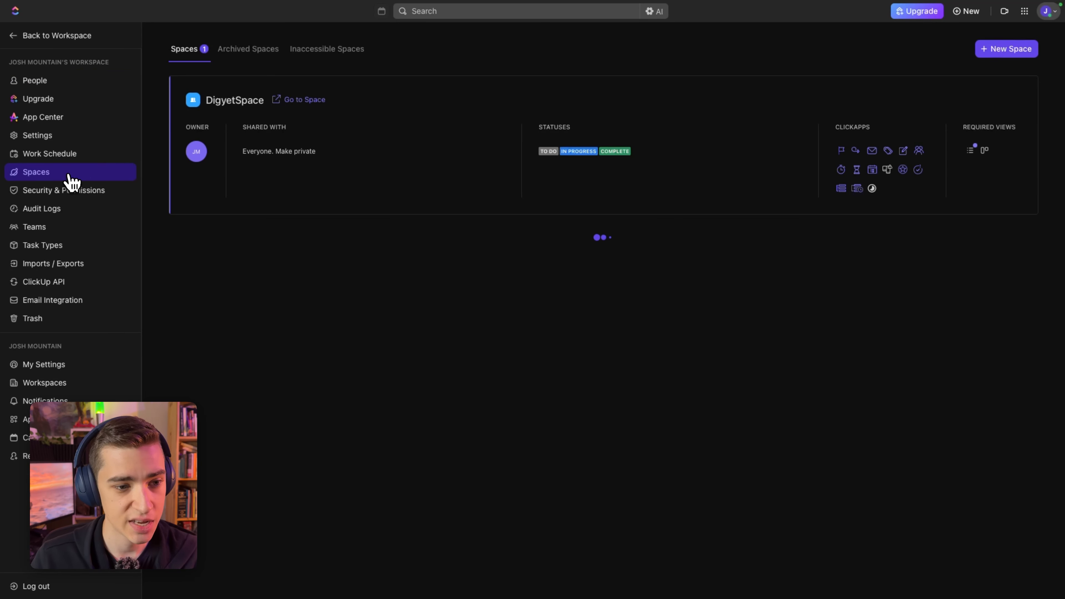
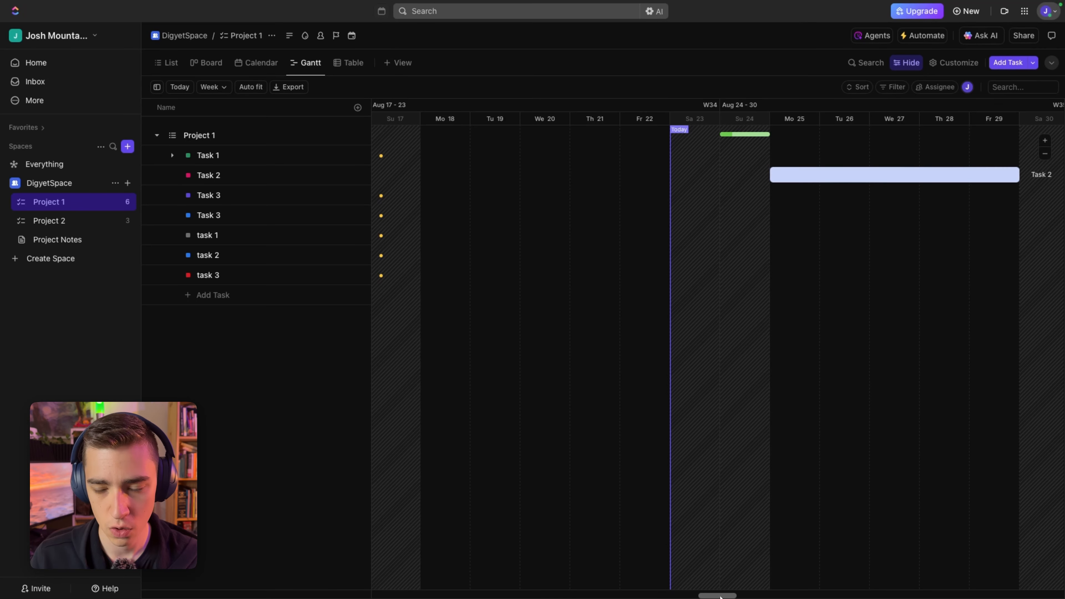
# - On Project 1's Gantt chart, extend Task 2's bar to end on September 1 and task 4's bar to end on September 5
pyautogui.hscroll(5, 690, 546)
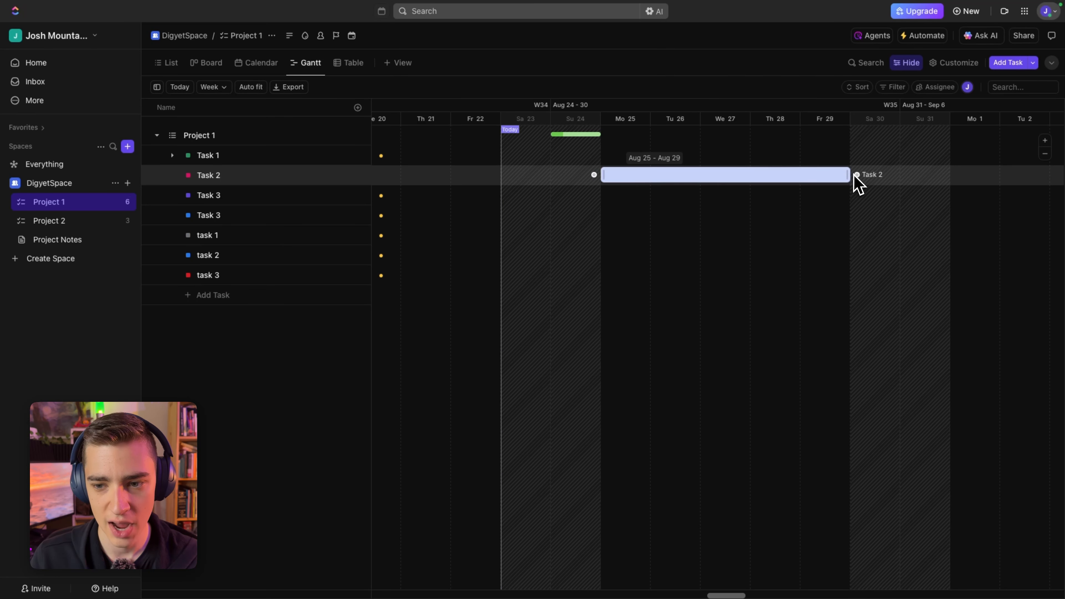
pyautogui.moveTo(848, 175); pyautogui.dragTo(644, 179)
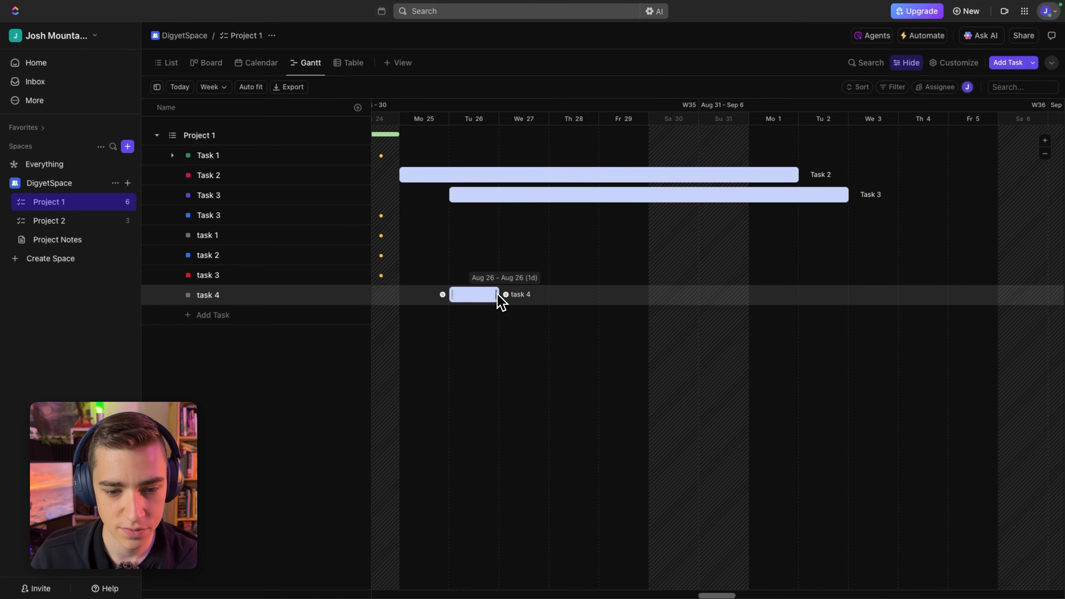
pyautogui.moveTo(501, 302); pyautogui.dragTo(975, 291)
pyautogui.moveTo(749, 293)
pyautogui.mouseDown()
pyautogui.moveTo(746, 241)
pyautogui.moveTo(613, 293)
pyautogui.moveTo(763, 291)
pyautogui.mouseUp()
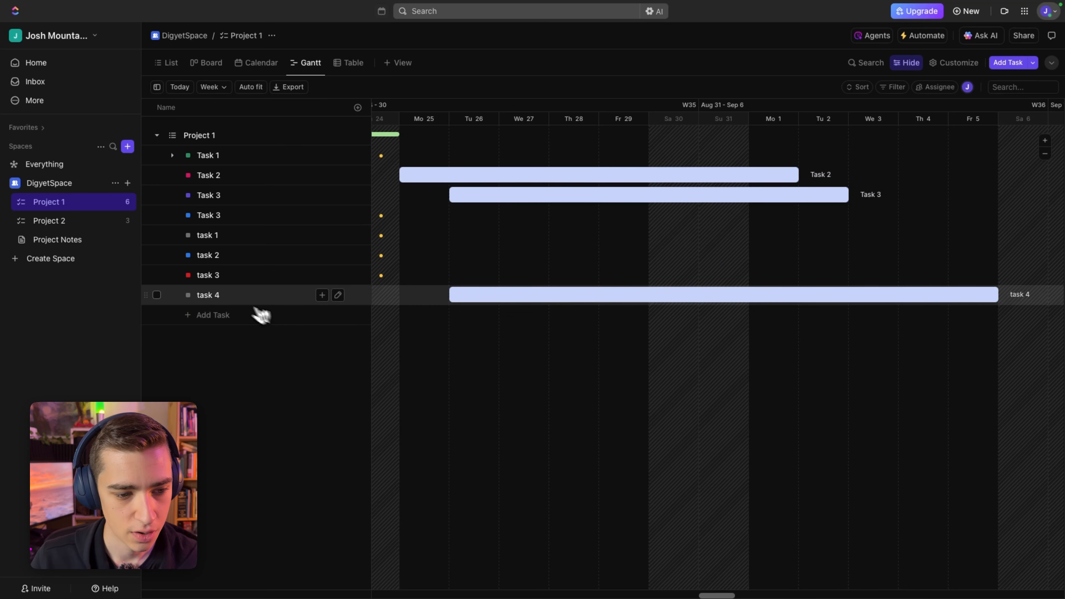
# - Try to move task 4 up the Gantt task list, and add another Board view to Project 1
pyautogui.moveTo(257, 303); pyautogui.dragTo(240, 216)
pyautogui.click(398, 63)
pyautogui.click(435, 183)
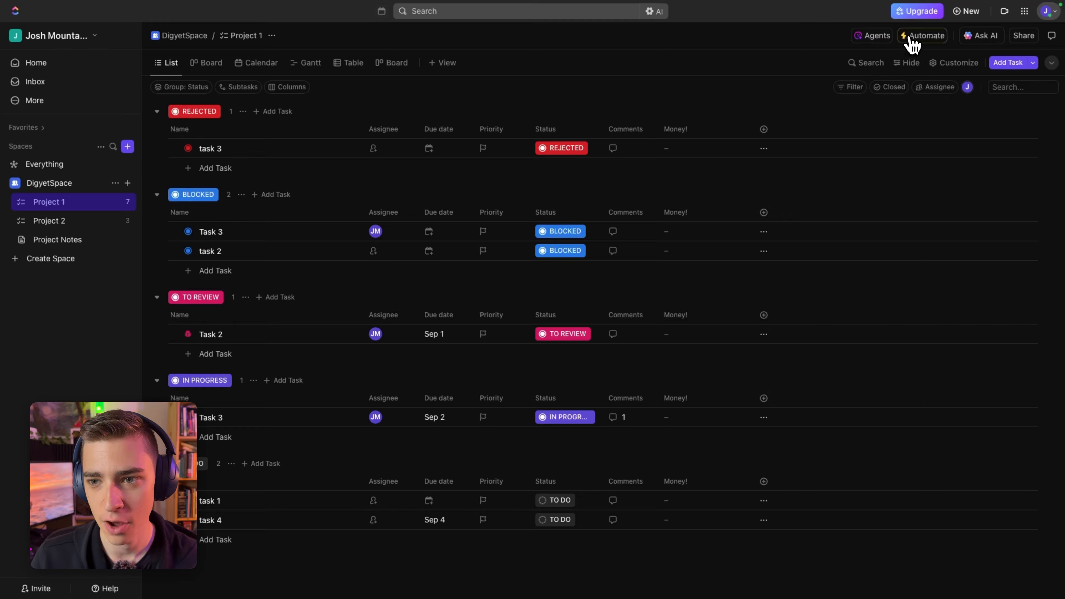
# - Review the Autopilot Agents, AI fields and suggested automations offered for Project 1
pyautogui.click(880, 39)
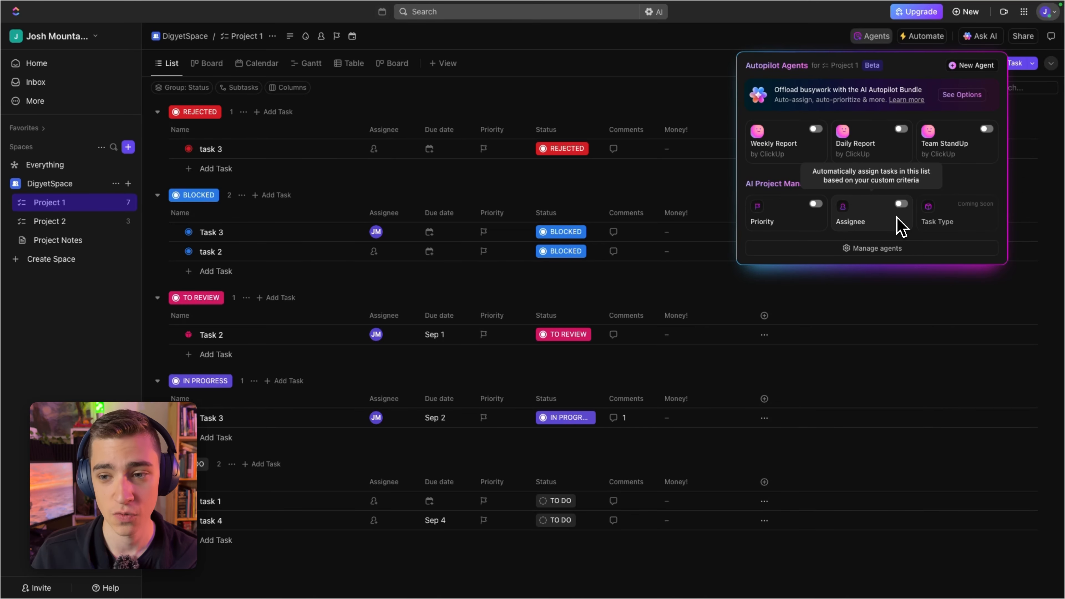
pyautogui.click(926, 38)
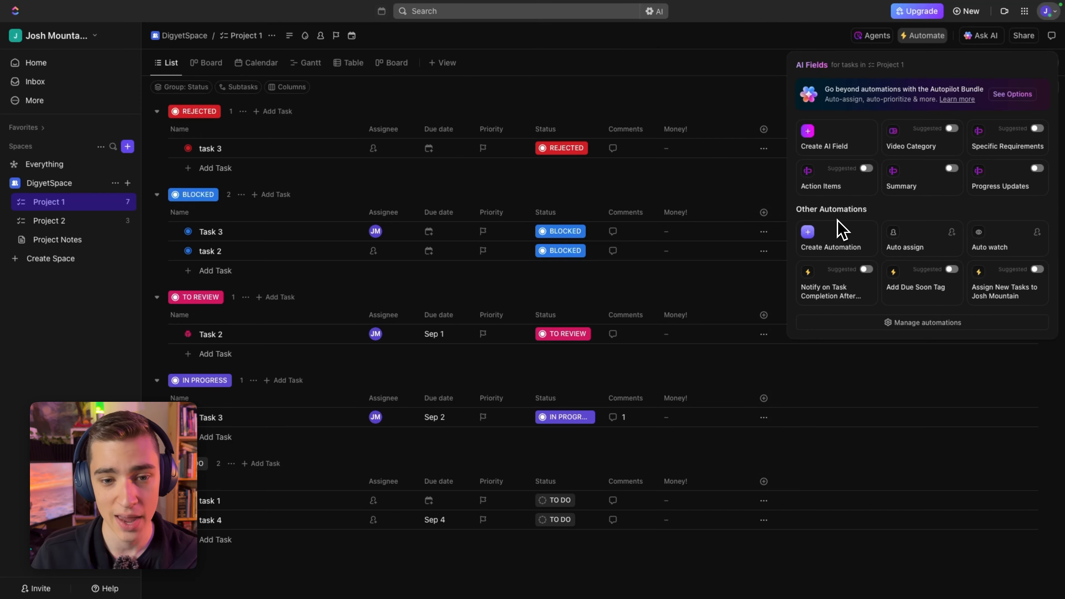
pyautogui.click(466, 380)
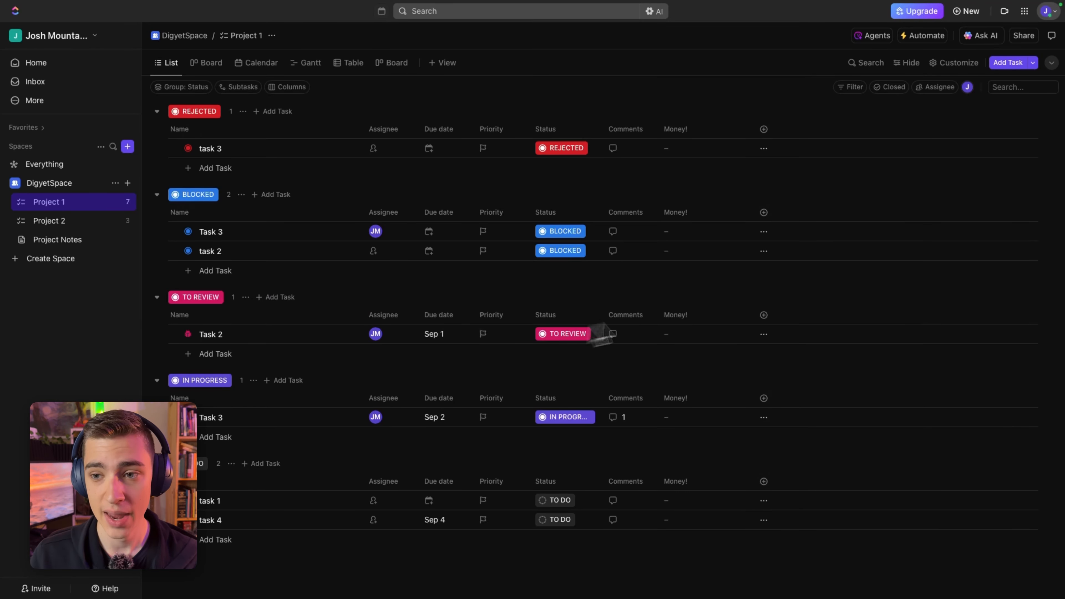
# - Create the suggested automation that assigns every newly created task or subtask in Project 1 to yourself
pyautogui.click(923, 38)
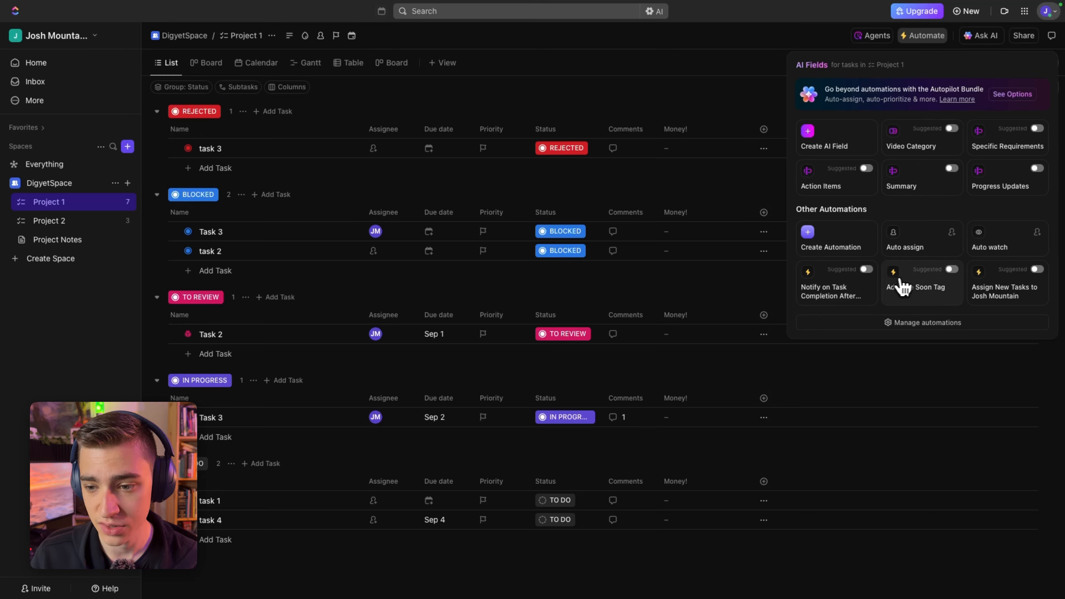
pyautogui.click(1007, 287)
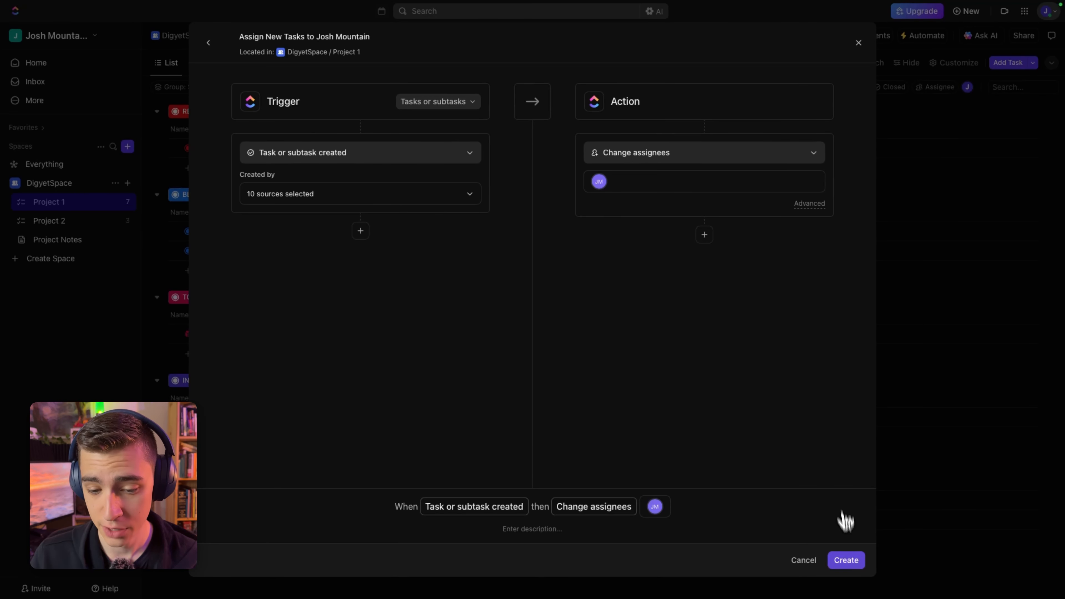
pyautogui.click(849, 562)
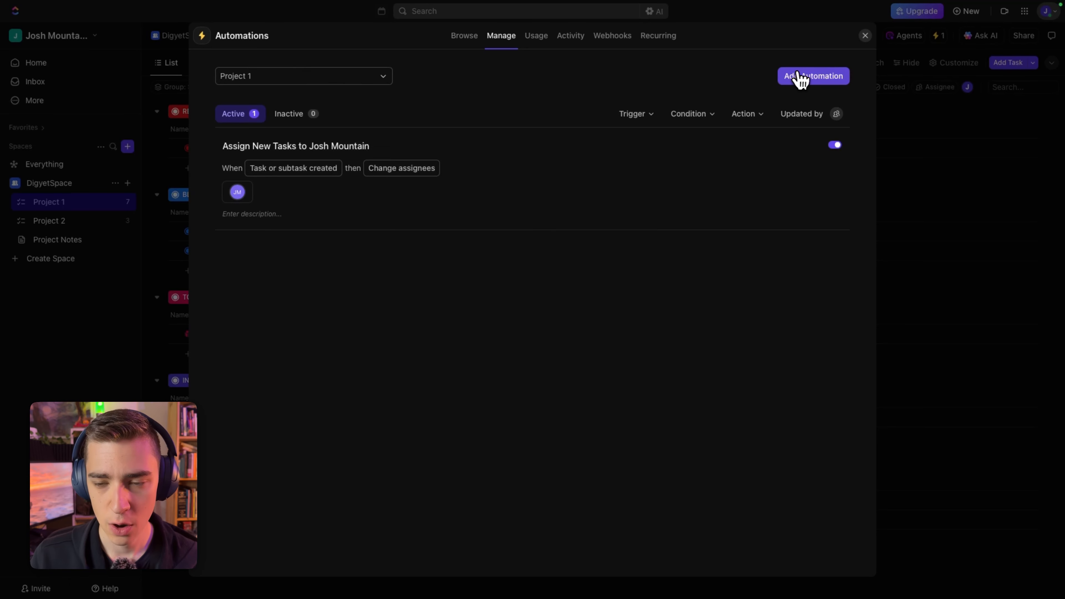
# - Create a new Project 1 automation that changes a task's status to TO REVIEW when its due date arrives
pyautogui.click(804, 80)
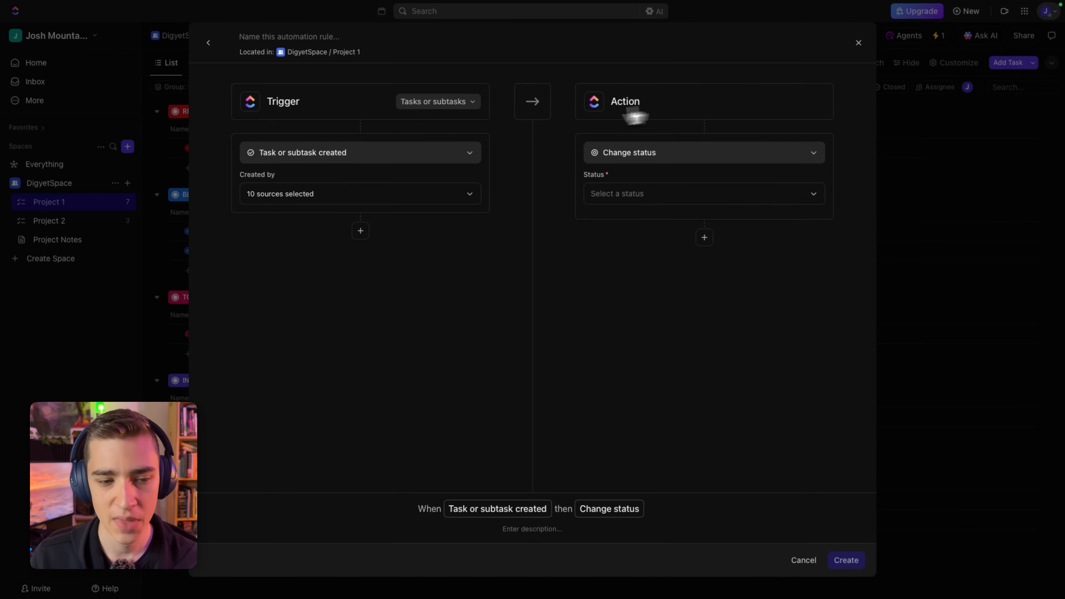
pyautogui.click(349, 155)
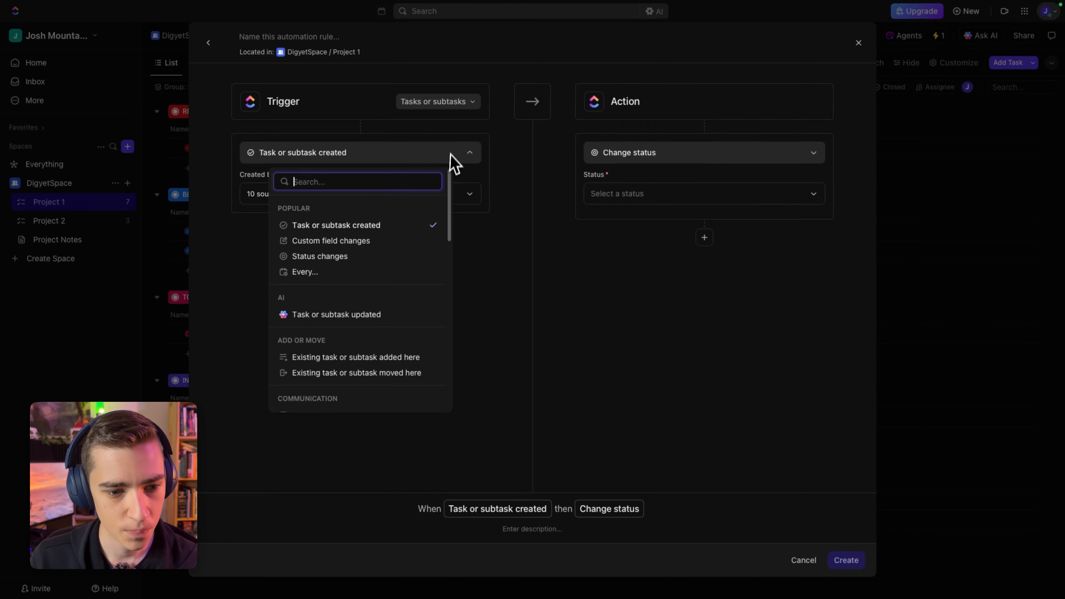
pyautogui.moveTo(449, 230); pyautogui.dragTo(454, 319)
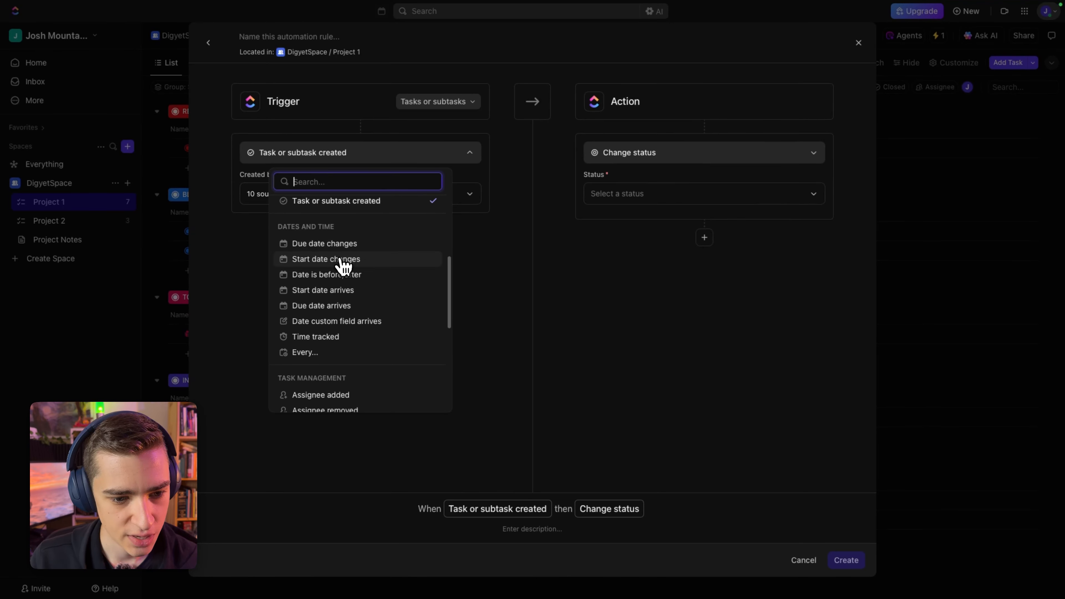
pyautogui.click(334, 306)
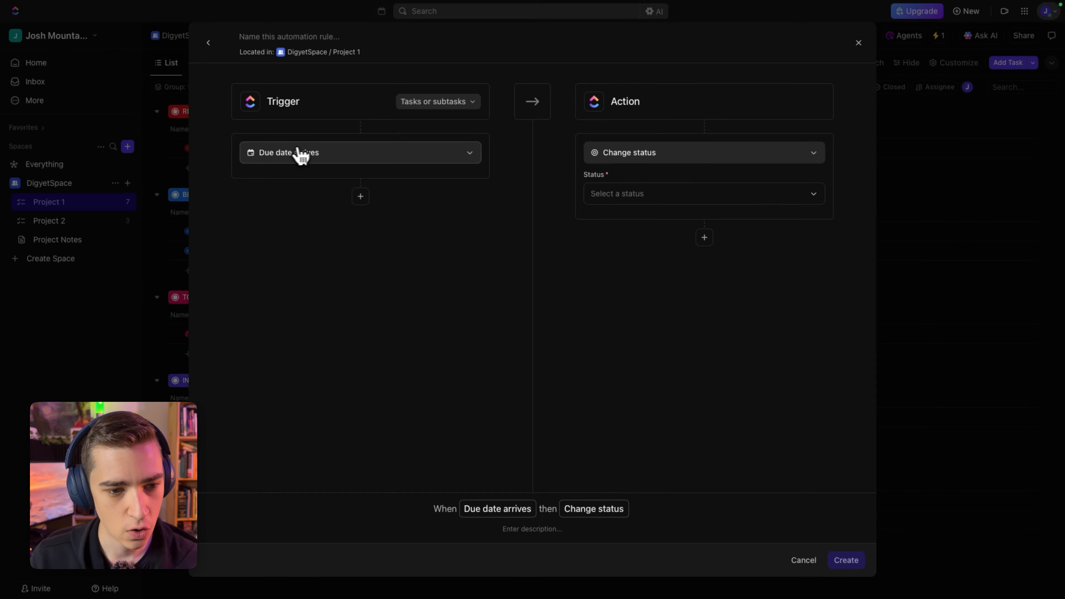
pyautogui.click(662, 197)
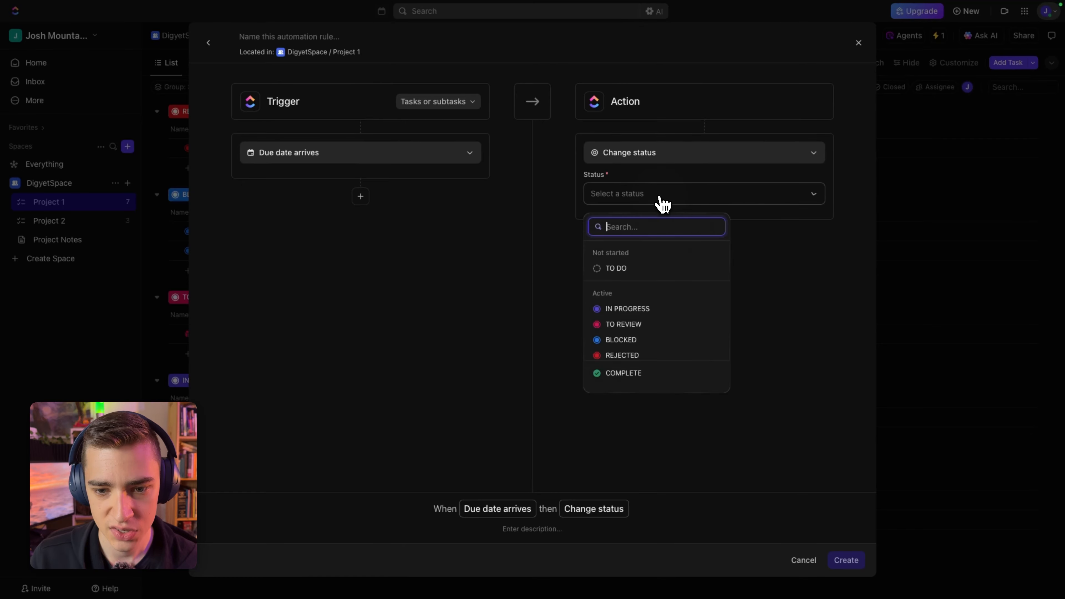
pyautogui.click(639, 326)
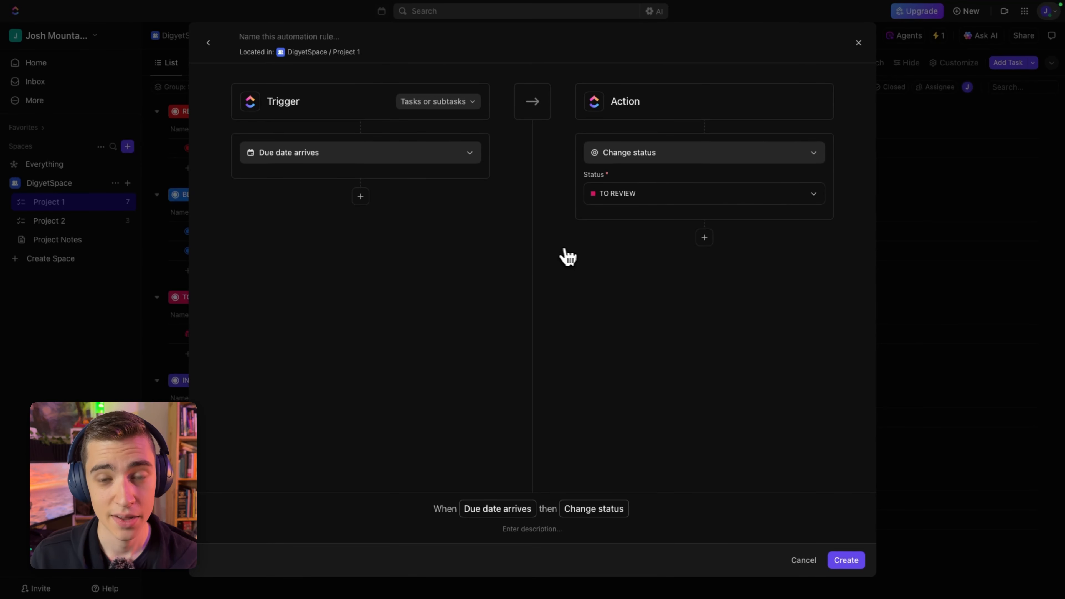
pyautogui.click(846, 561)
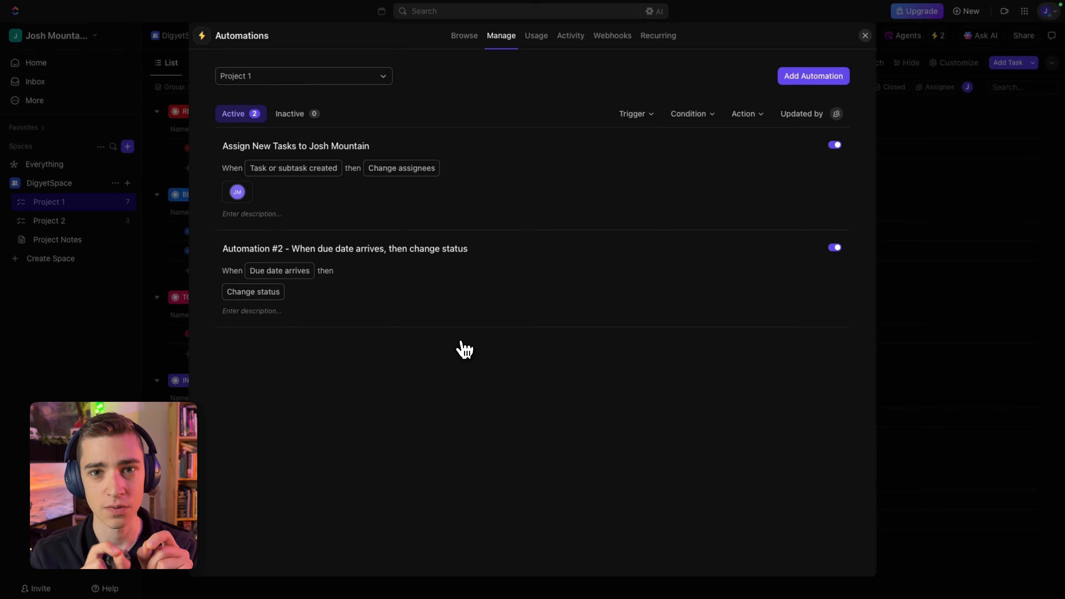
# - Browse the automation templates, from the Move category through the integrations and back to Assignees, and close the automations window
pyautogui.click(464, 35)
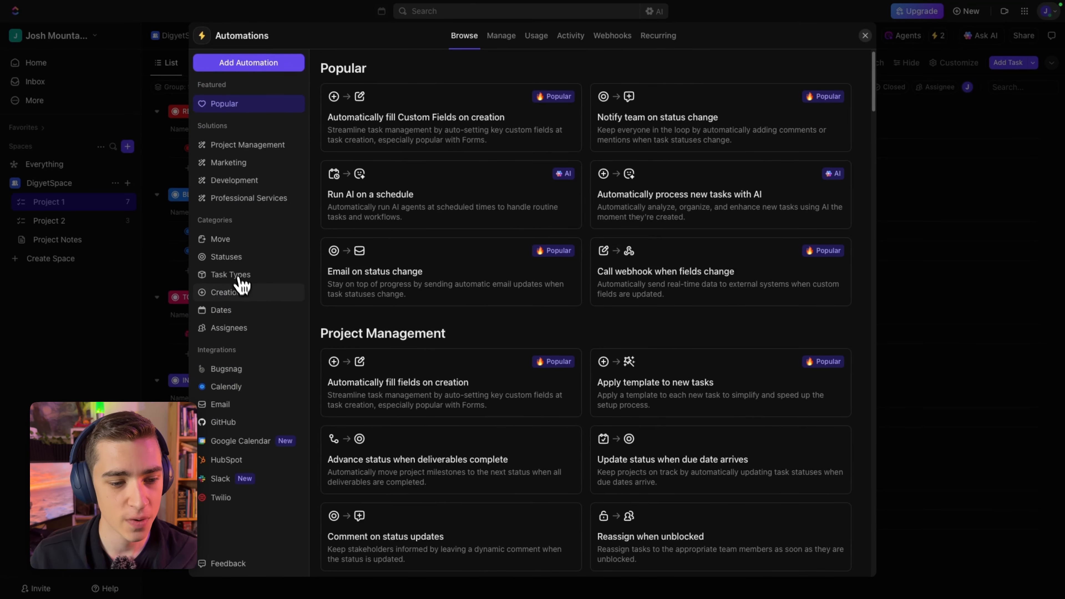
pyautogui.click(243, 240)
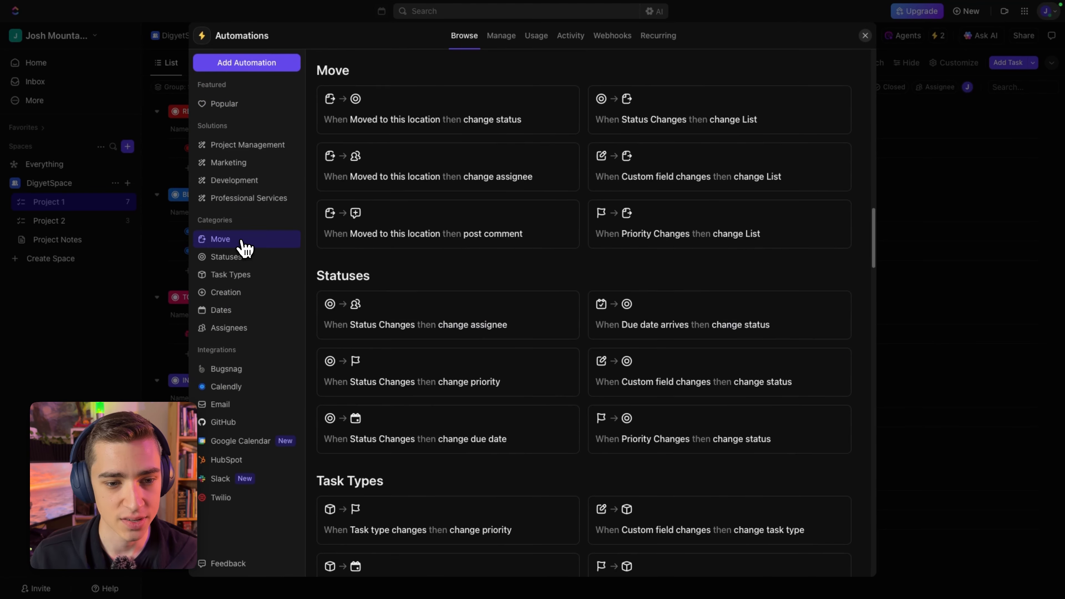
pyautogui.scroll(-20, 421, 251)
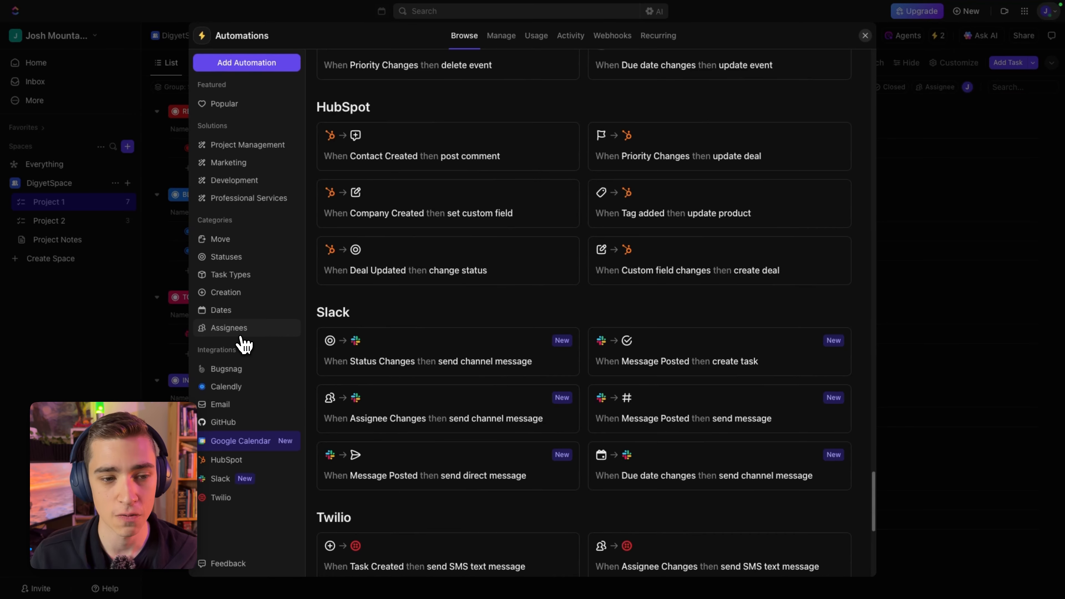
pyautogui.click(240, 335)
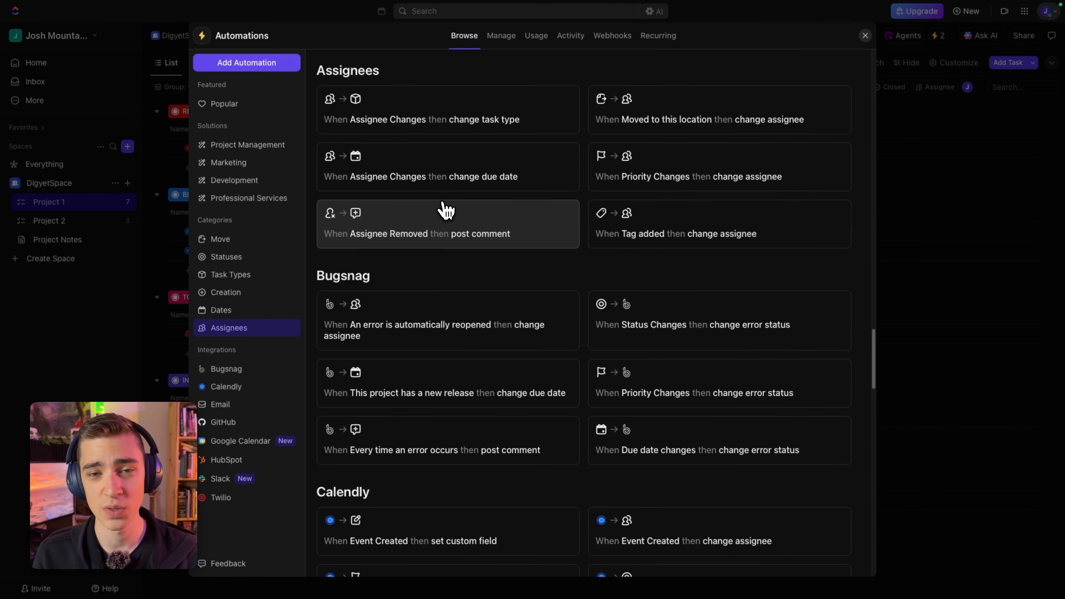
pyautogui.press('Escape')
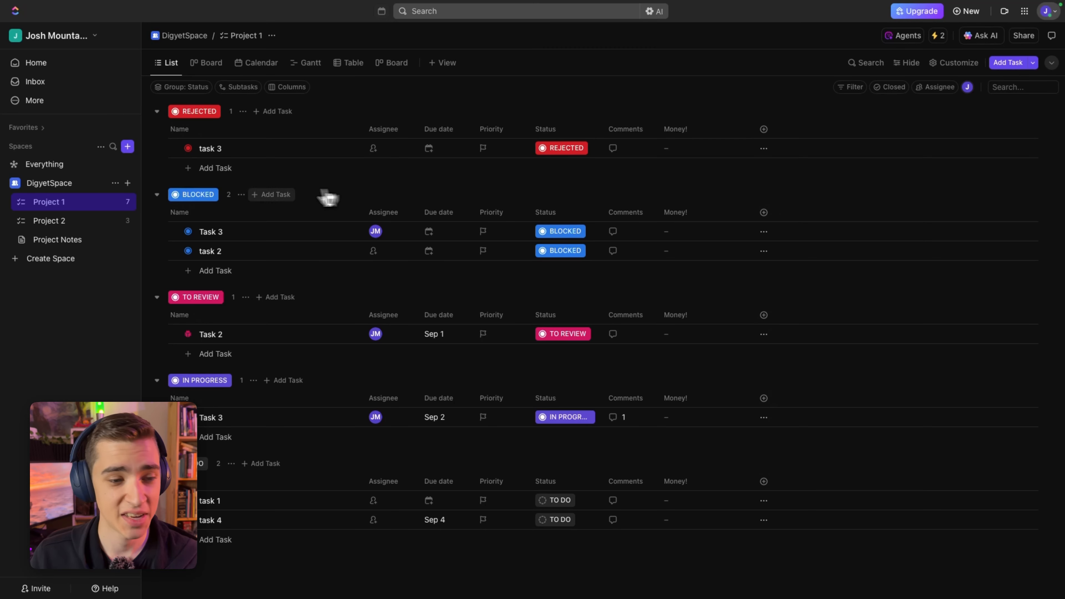
# - Create a list named List 3 in DigyetSpace with the description "Simple list", open it and decline the suggested settings
pyautogui.click(128, 184)
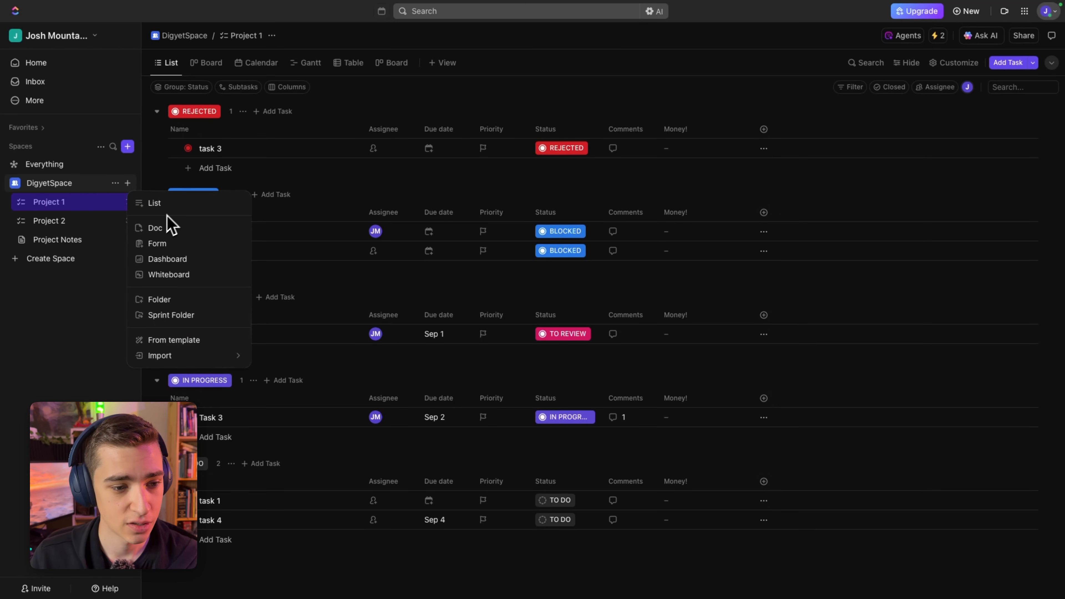
pyautogui.click(154, 202)
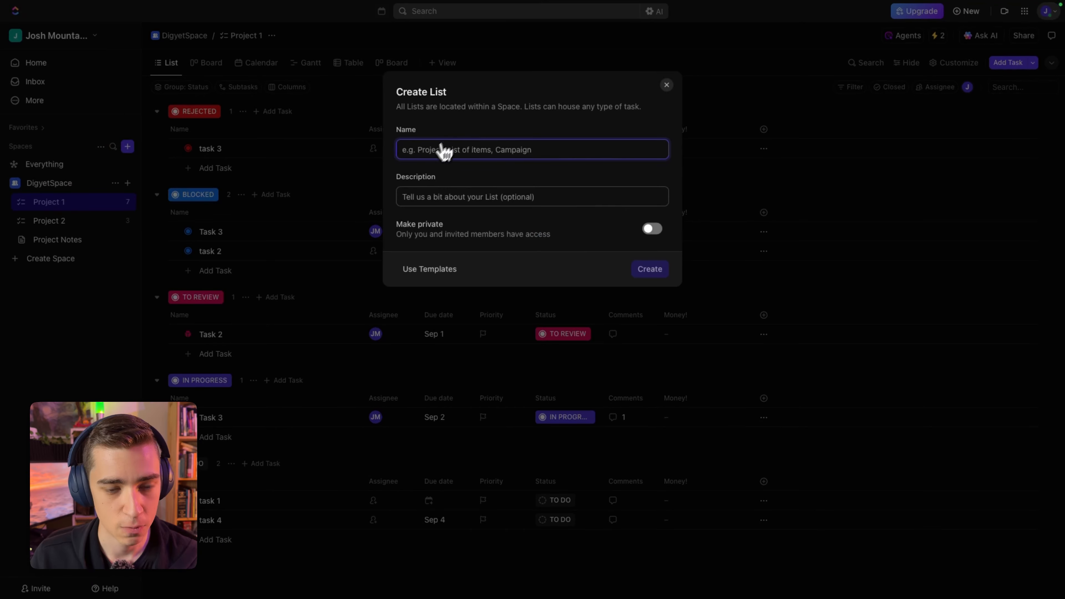
pyautogui.write('List 3')
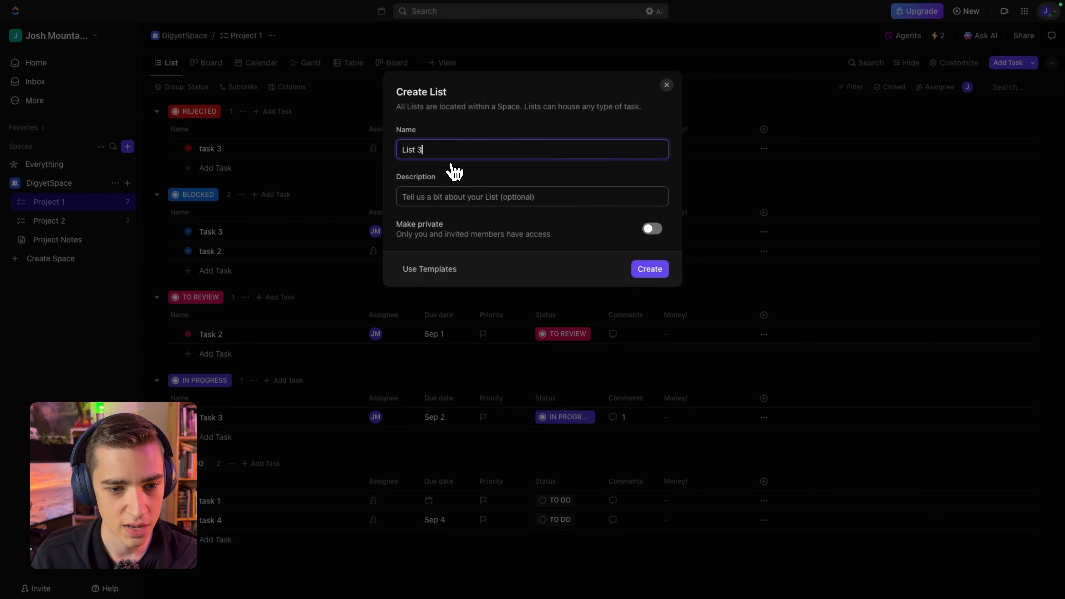
pyautogui.press('Tab')
pyautogui.write('Simo')
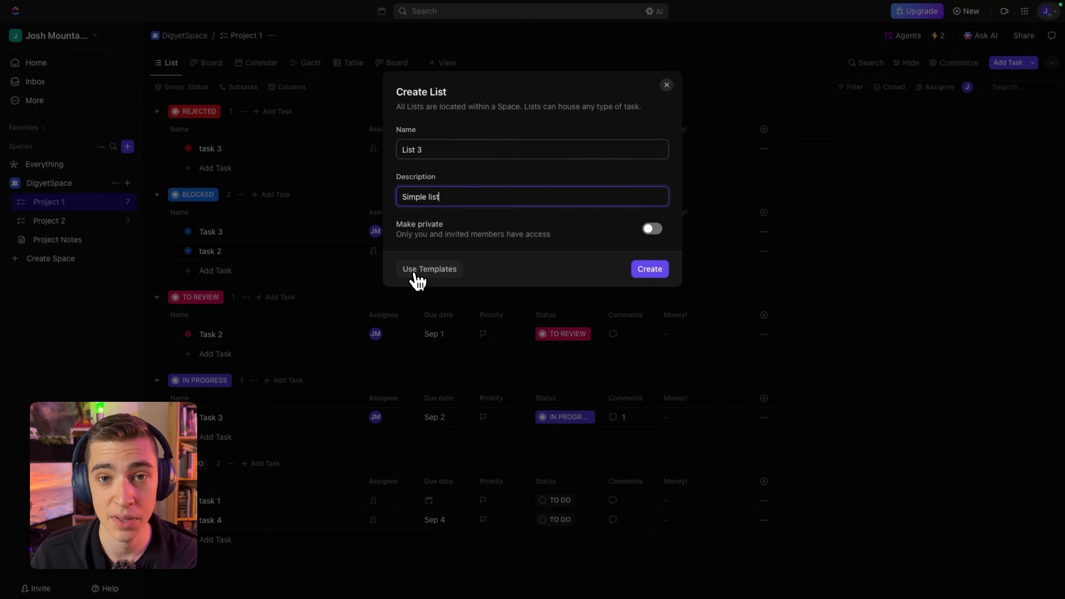
pyautogui.click(650, 269)
pyautogui.click(64, 242)
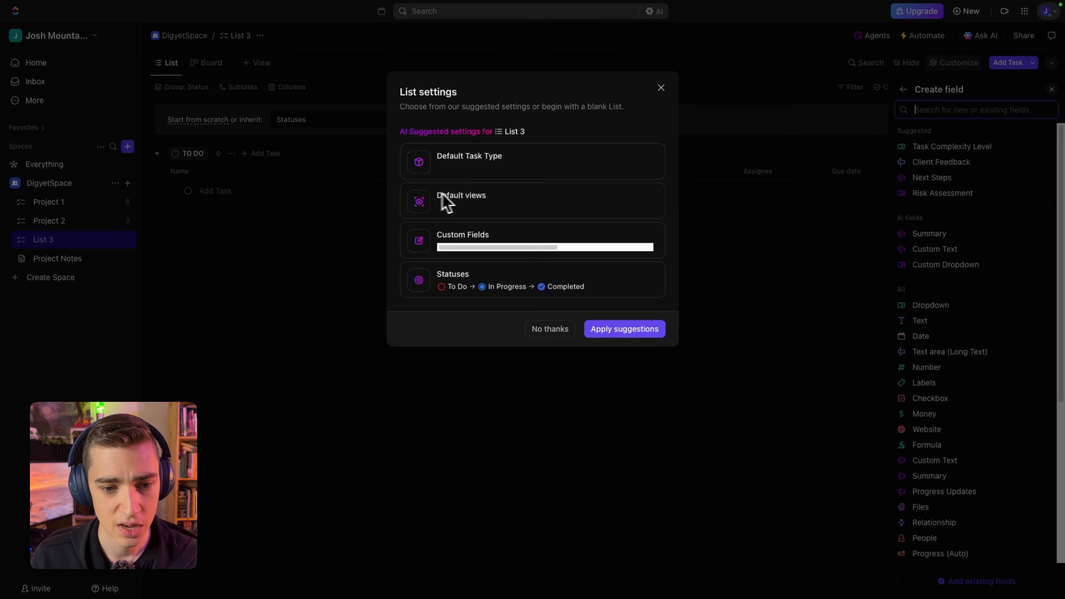
pyautogui.click(552, 330)
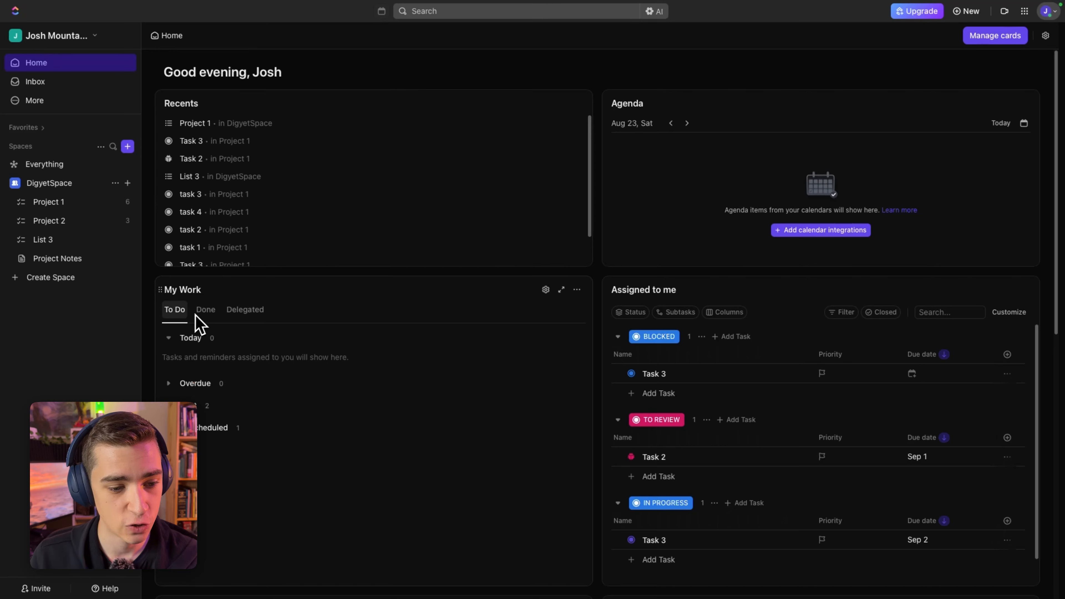
# - Check the Done and Delegated items of My Work on the Home page, and return to Project 1
pyautogui.click(205, 313)
pyautogui.click(252, 311)
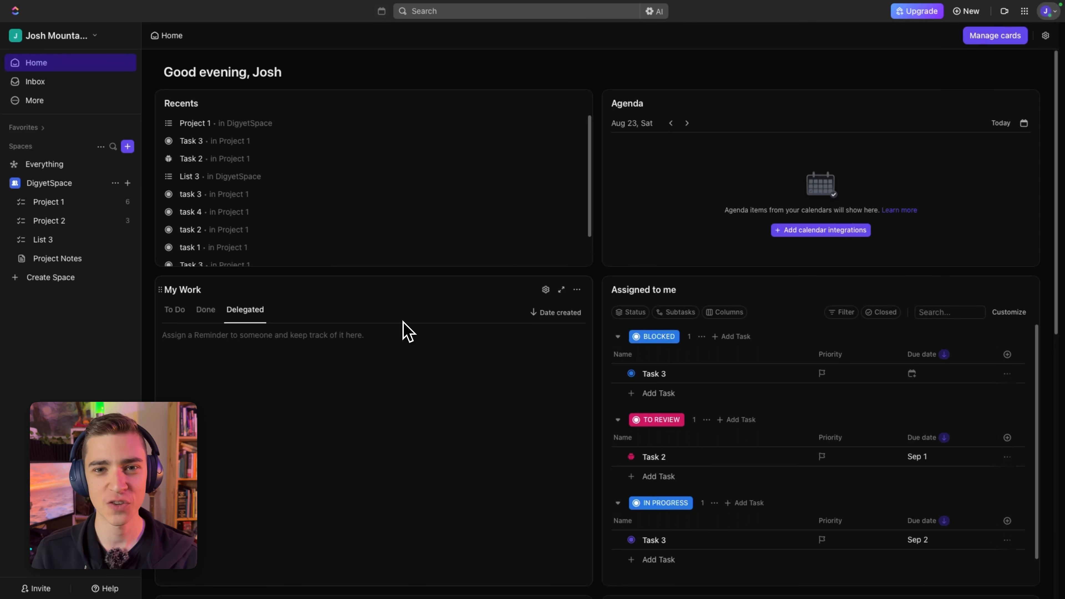
pyautogui.click(46, 203)
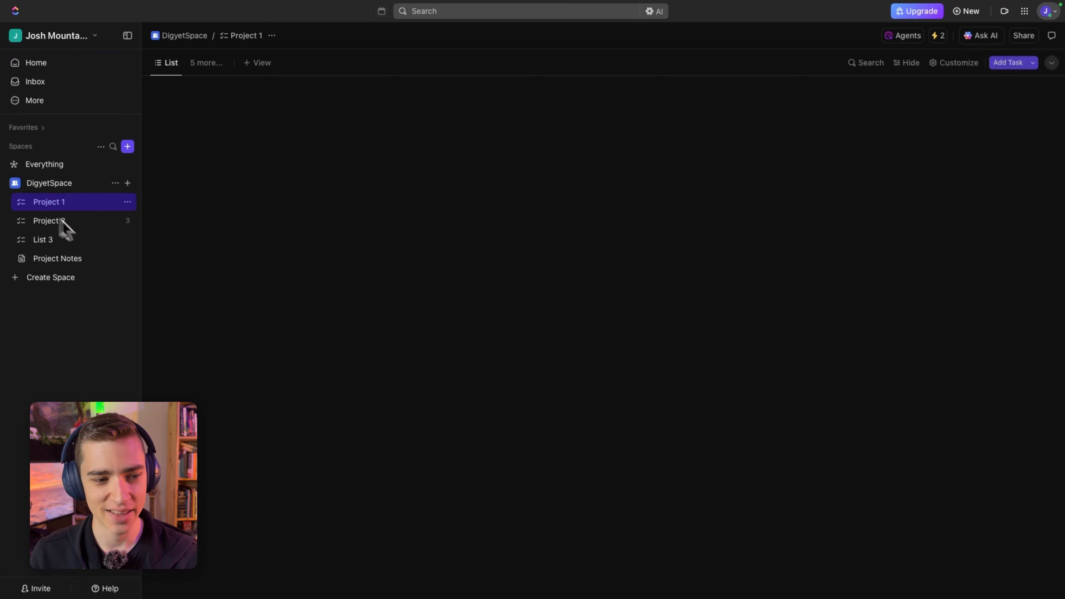